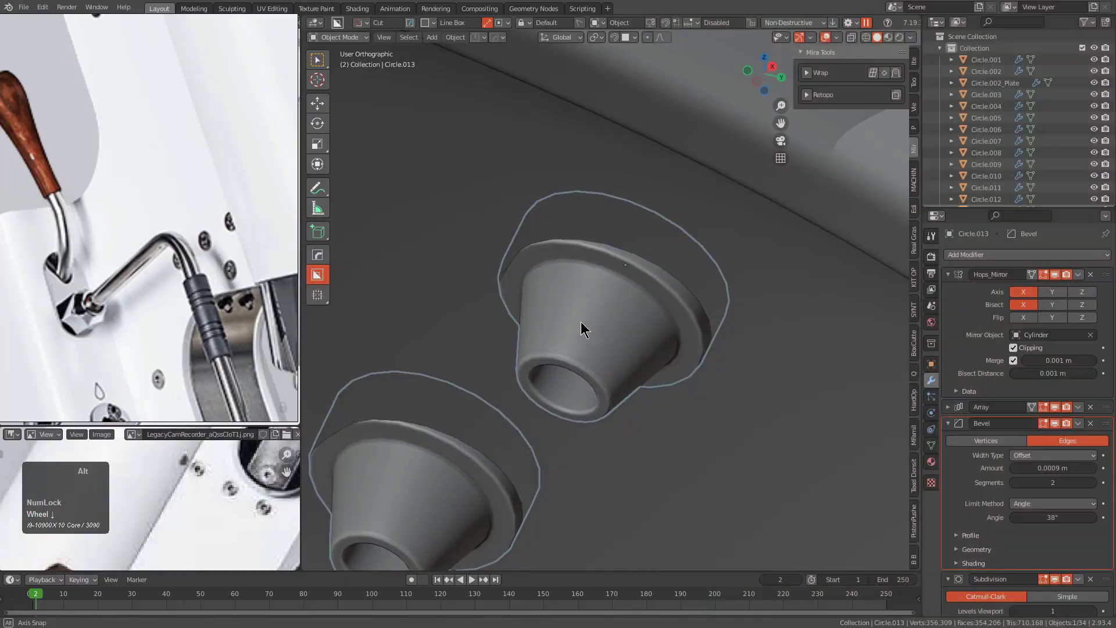
# Rotate the small tapered part so it follows the slanted body surface in the right orthographic view
pyautogui.press('r')
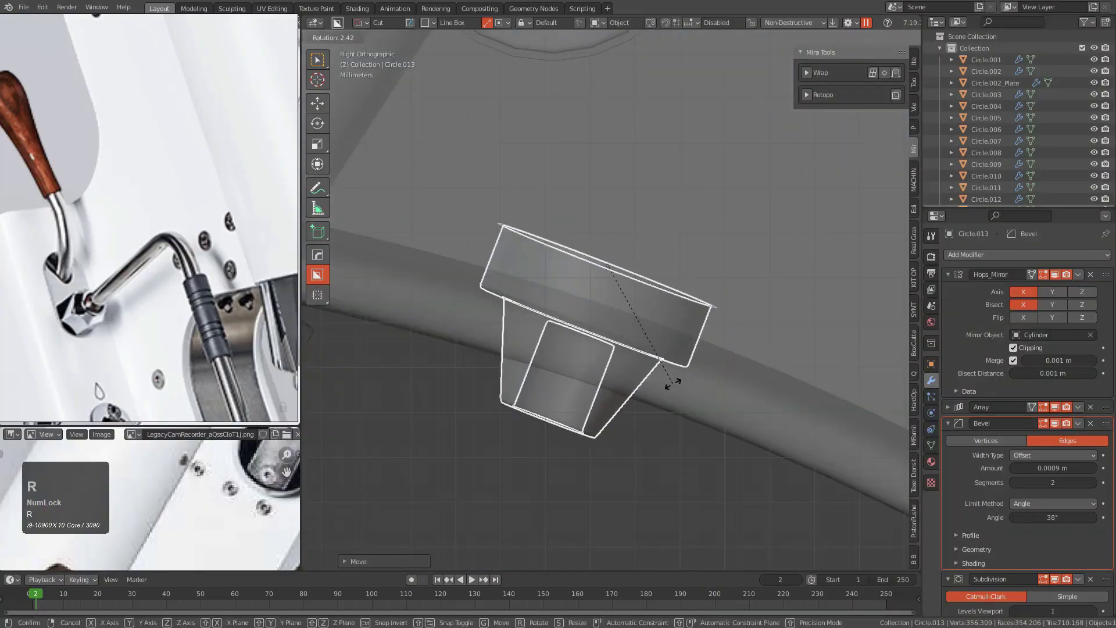
pyautogui.click(663, 391)
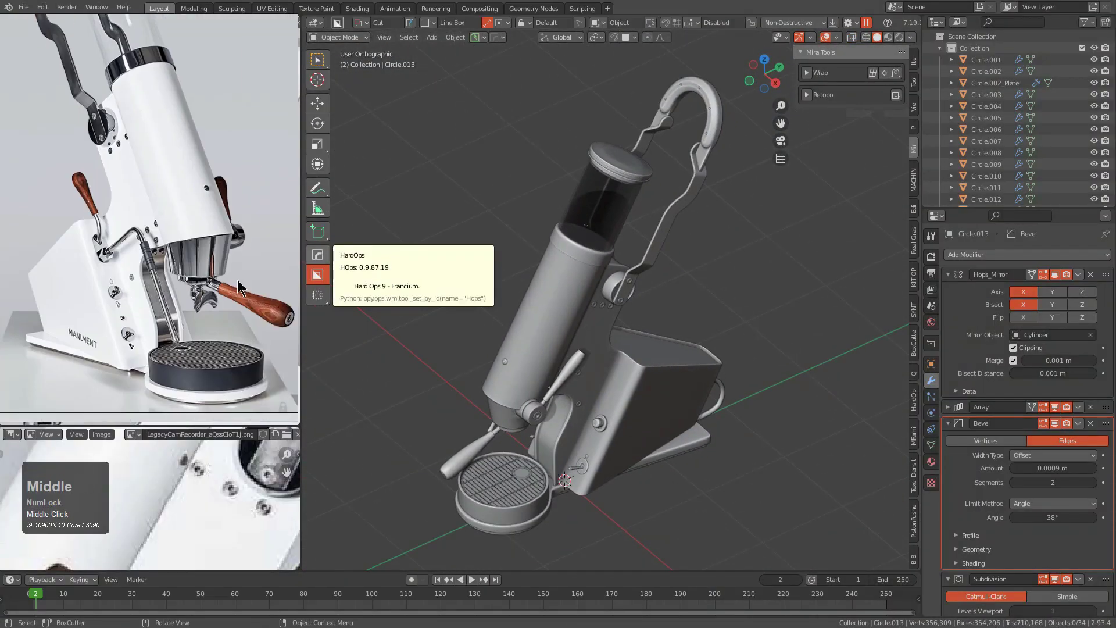
pyautogui.scroll(5, 578, 374)
pyautogui.press('g')
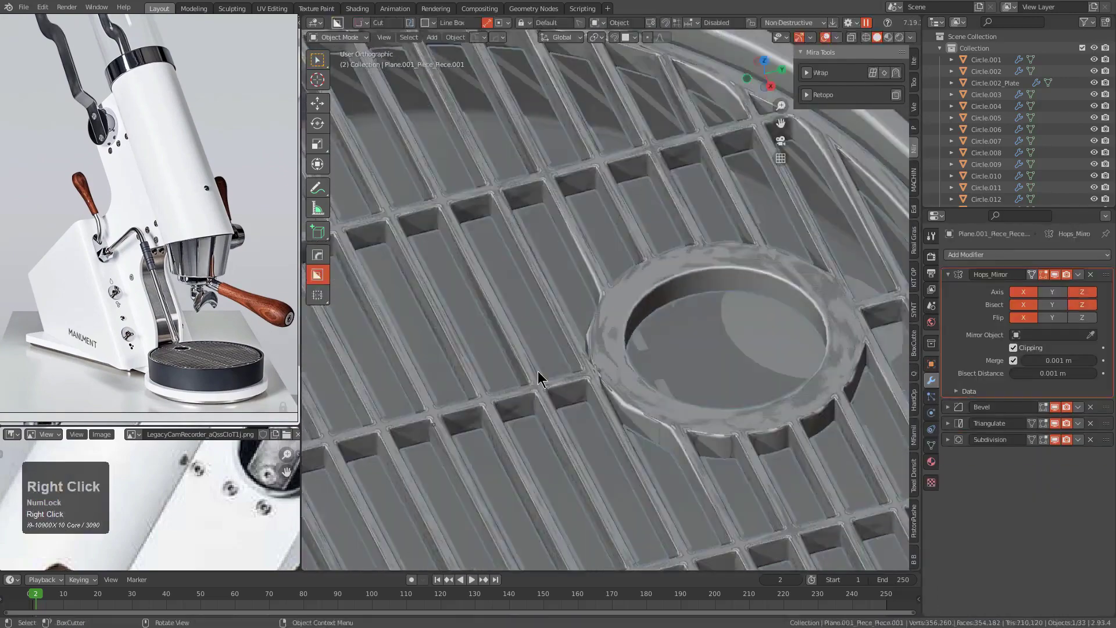
# Assign Material.002 to the handle of the coffee machine
pyautogui.rightClick(540, 378)
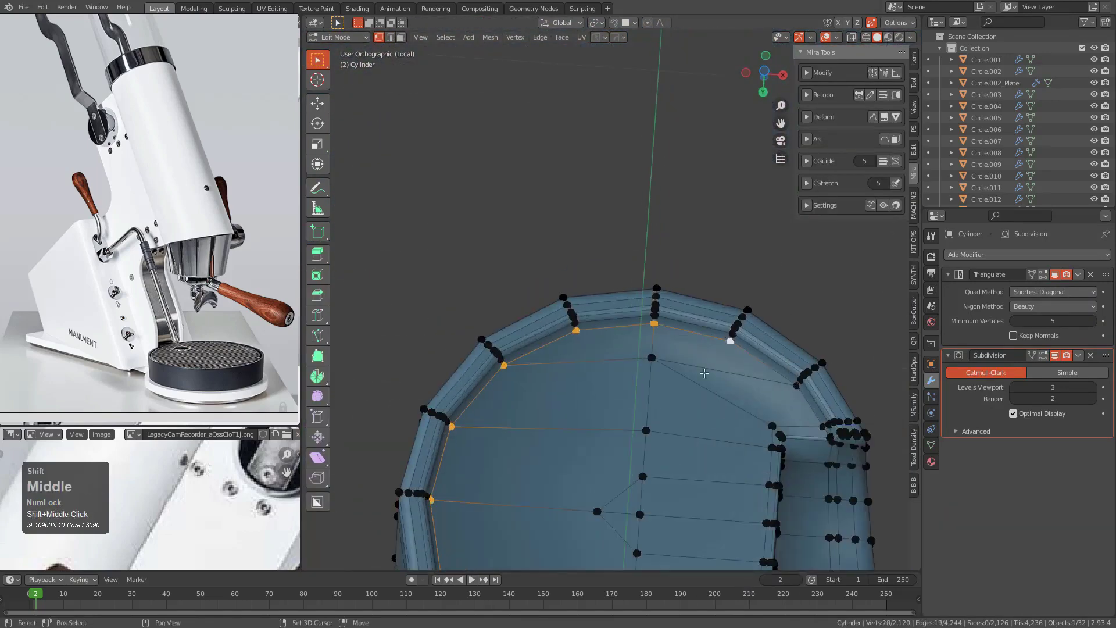
pyautogui.moveTo(706, 374); pyautogui.dragTo(726, 305, button='middle')
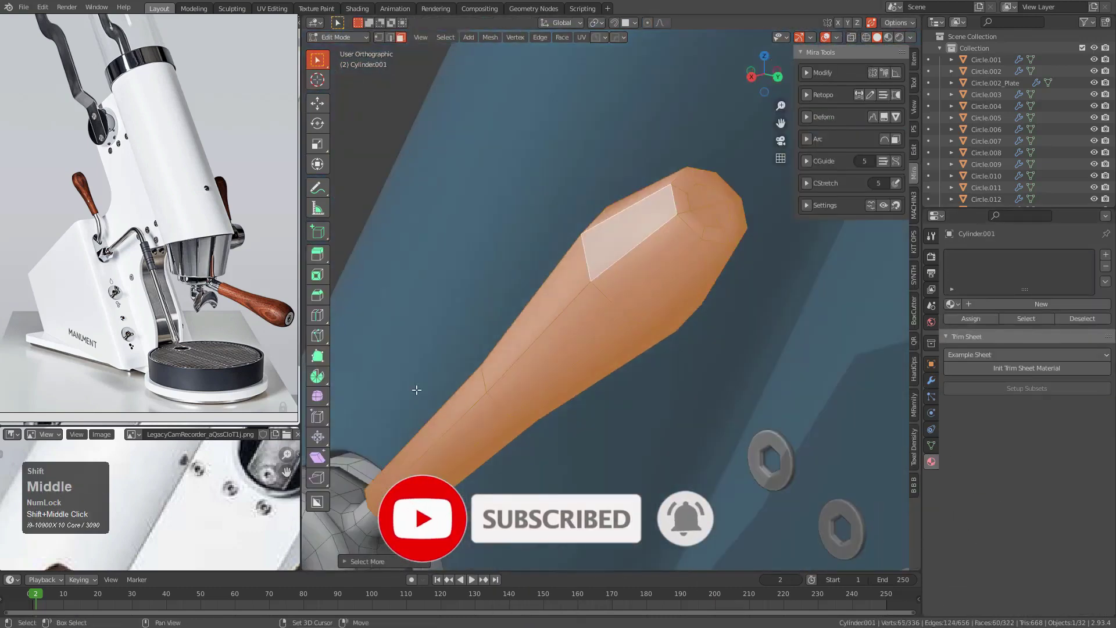
pyautogui.press('q')
pyautogui.moveTo(636, 240)
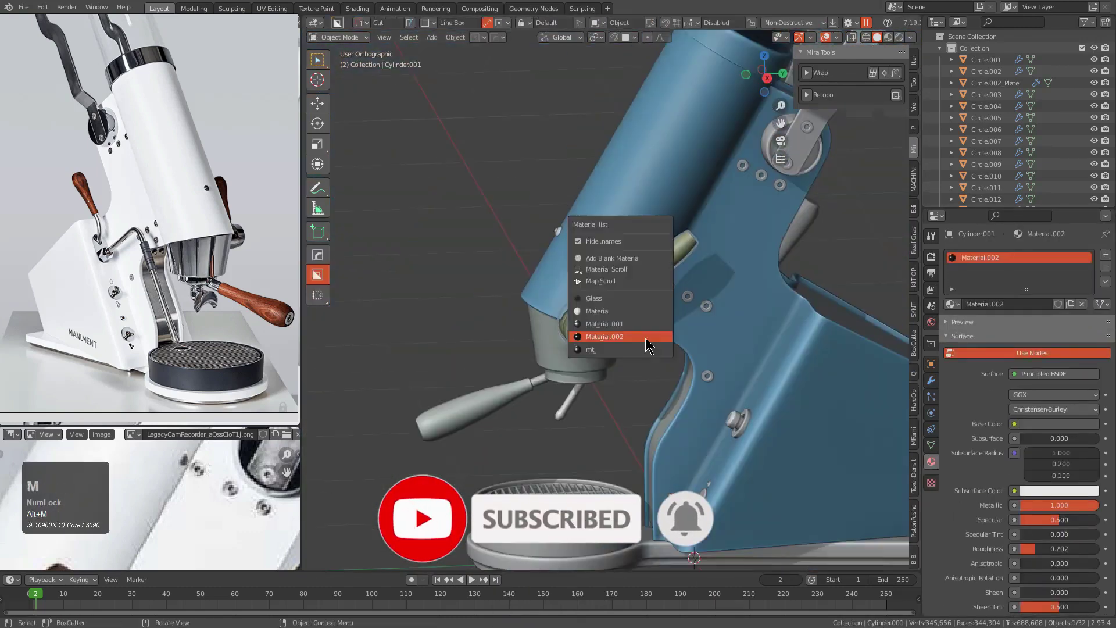
pyautogui.click(652, 333)
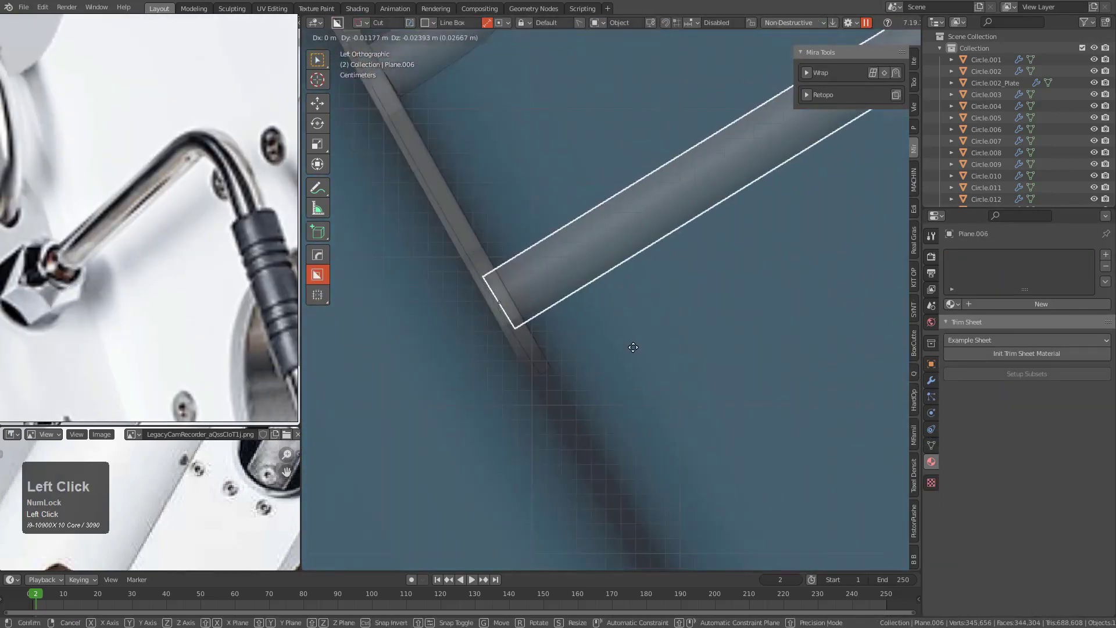
# Move the thin rod into place beside the body and assign the mtl material to the drip tray grate
pyautogui.press('g')
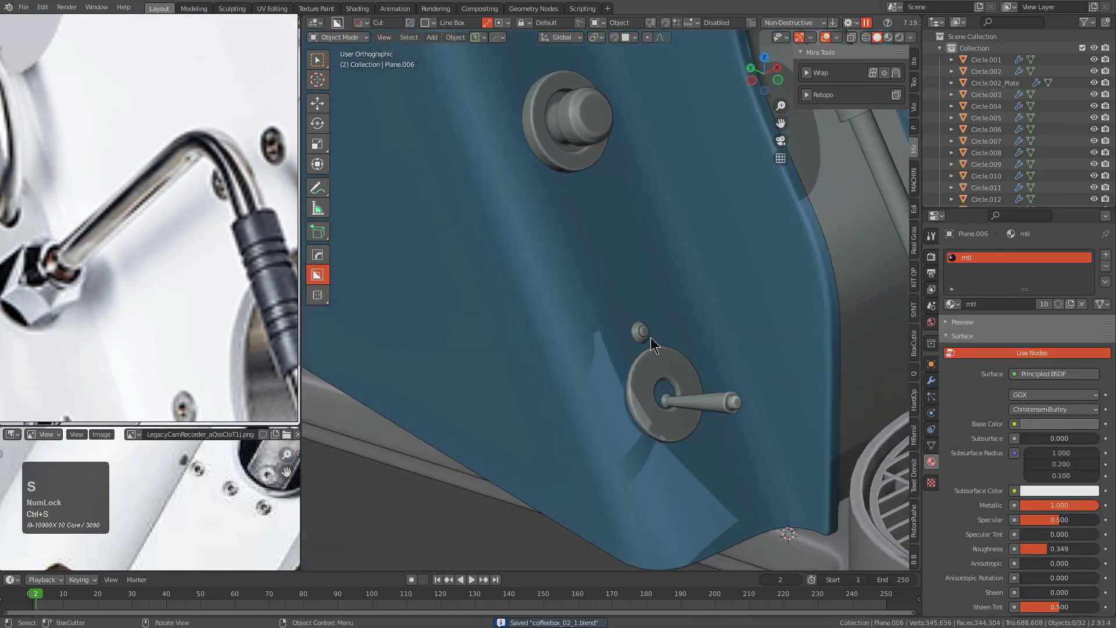
pyautogui.press('ctrl+KP_Add')
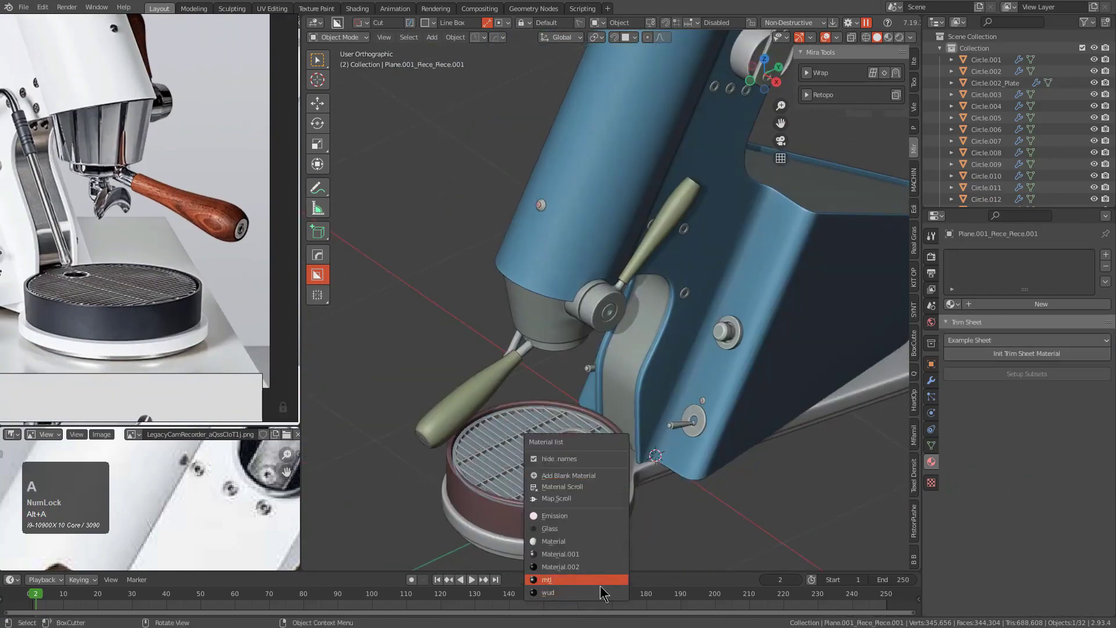
pyautogui.click(528, 428)
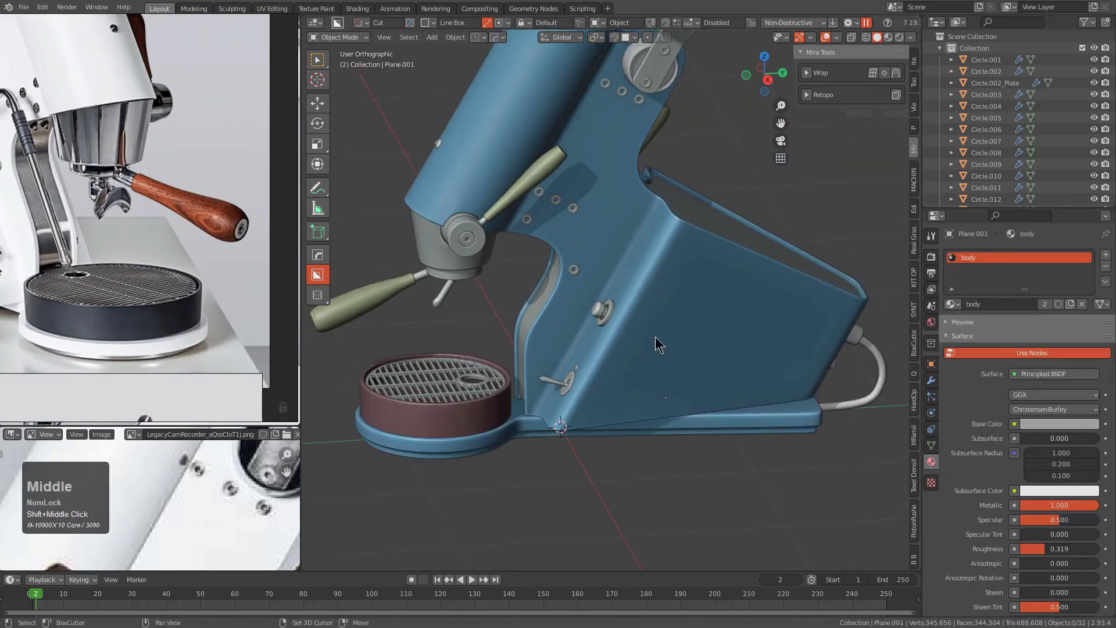
# Assign the mtl material to the lever and the wud material to its curved grip, working in local view
pyautogui.press('q')
pyautogui.moveTo(770, 429)
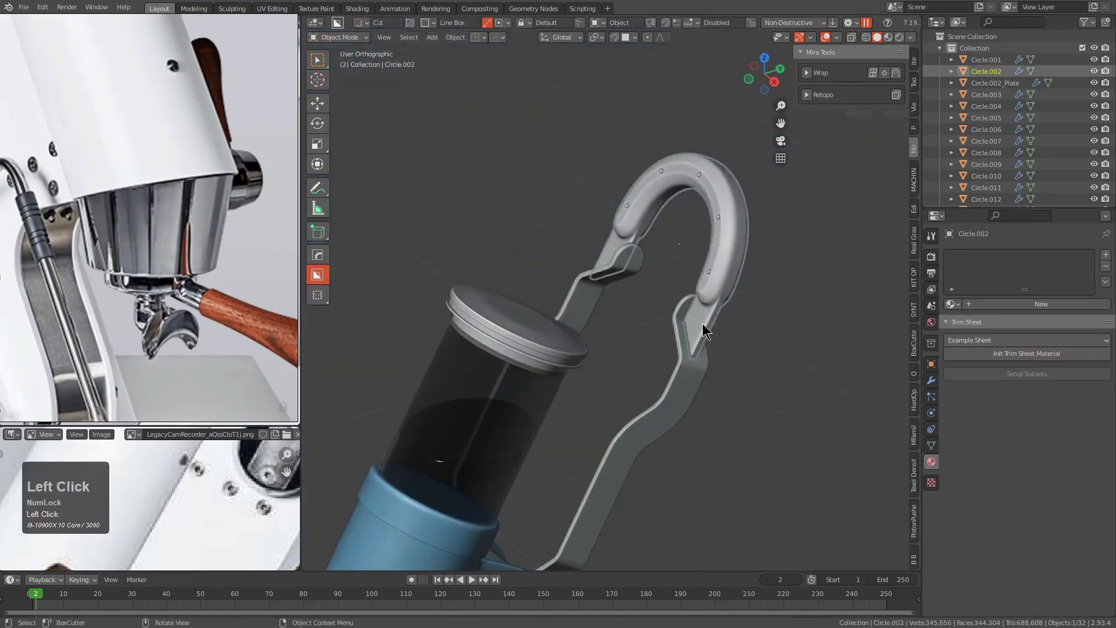
pyautogui.keyDown('alt'); pyautogui.keyDown('shift'); pyautogui.click(368, 230); pyautogui.keyUp('shift'); pyautogui.keyUp('alt')
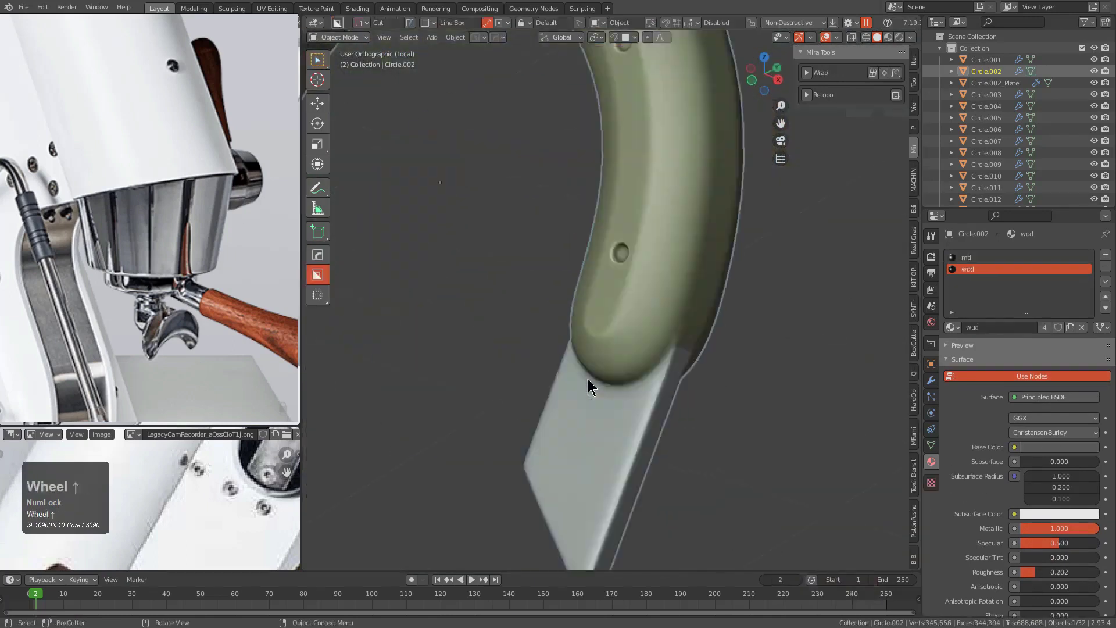
pyautogui.press('KP_Divide')
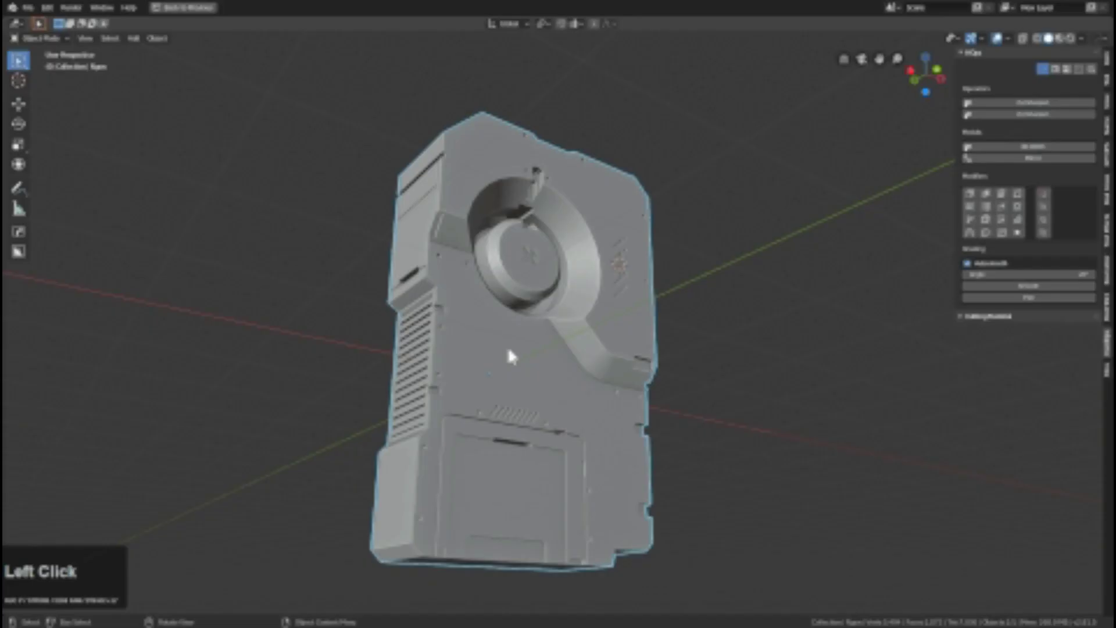
# Add a cube at the front of the device body below the dial and scale it
pyautogui.rightClick(505, 342)
pyautogui.hotkey('shift', 'a')
pyautogui.moveTo(535, 366)
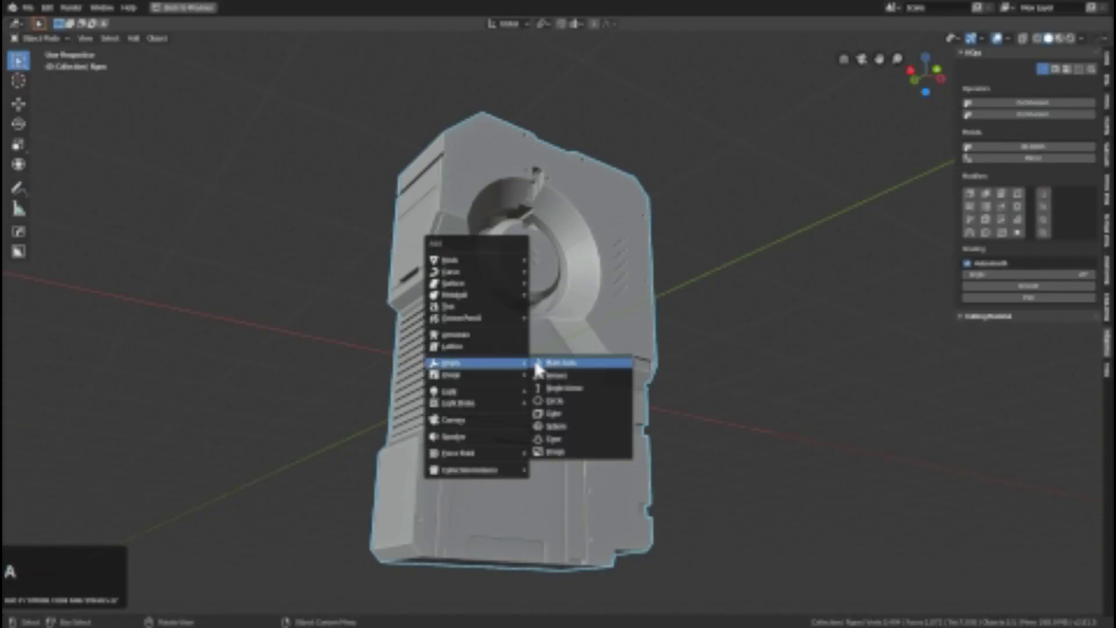
pyautogui.click(568, 293)
pyautogui.press('s')
pyautogui.click(601, 412)
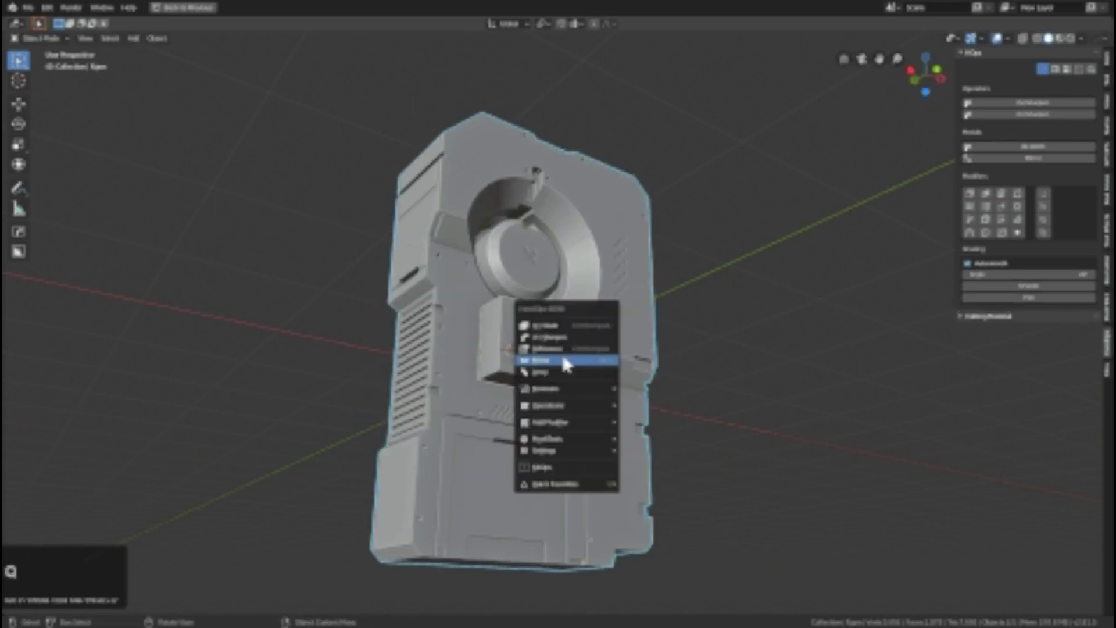
# Cut the cube out of the device body with a HardOps boolean and open the helper settings
pyautogui.click(564, 361)
pyautogui.press('q')
pyautogui.hotkey('ctrl', '`')
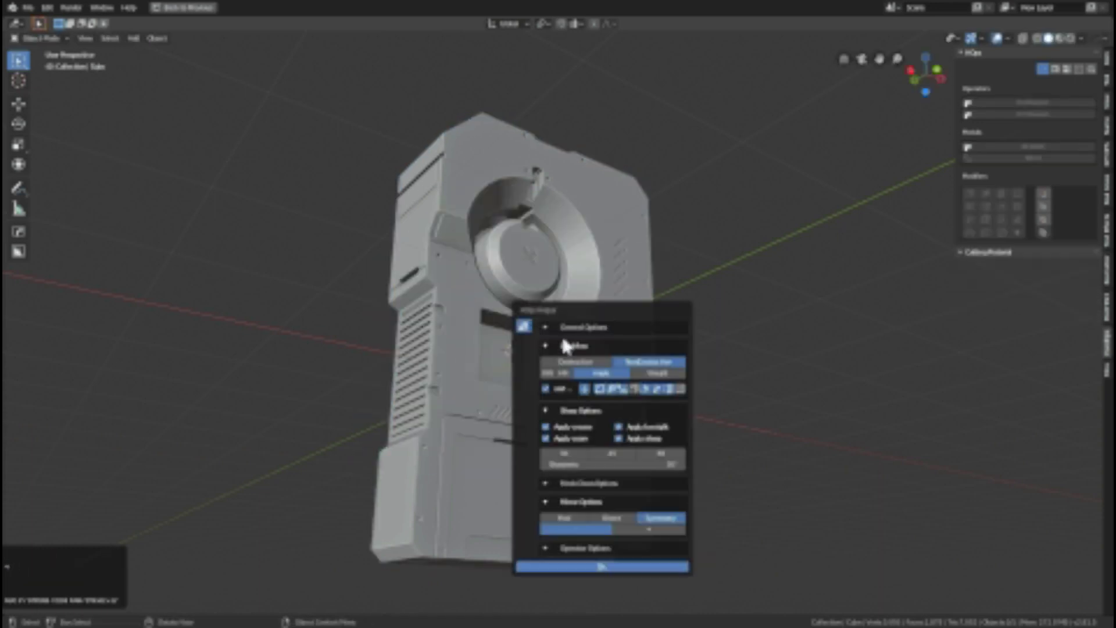
pyautogui.press('Escape')
# Bring up the boolean cutters around the device's dial and square recess
pyautogui.press('1')
pyautogui.press('2')
pyautogui.press('3')
pyautogui.click(531, 381)
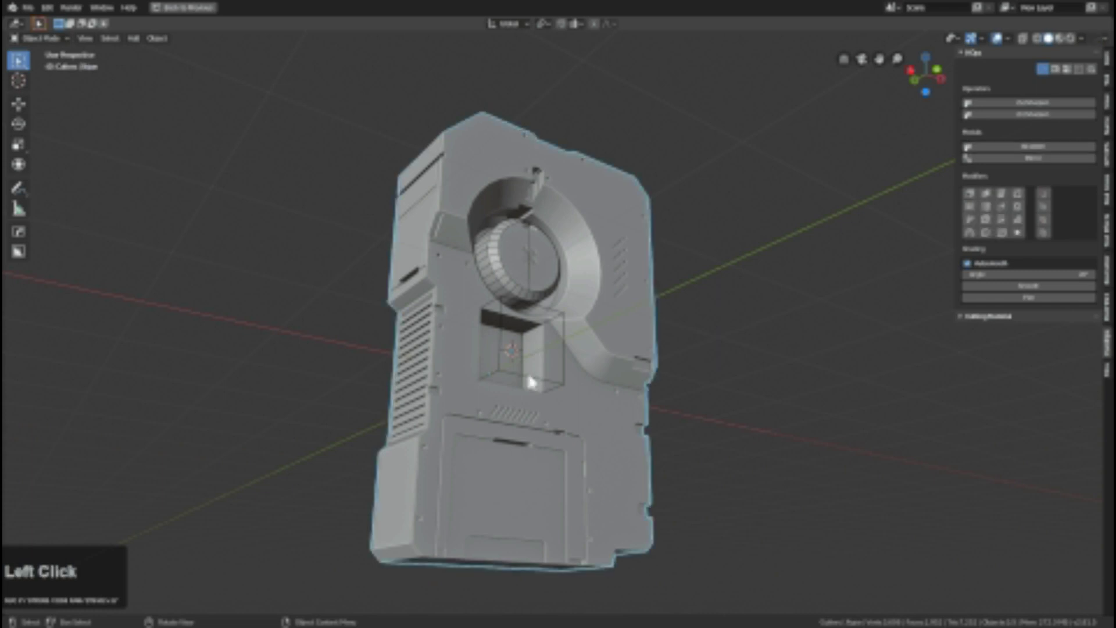
pyautogui.scroll(2, 530, 381)
pyautogui.keyDown('alt'); pyautogui.click(530, 382); pyautogui.keyUp('alt')
pyautogui.click(578, 407)
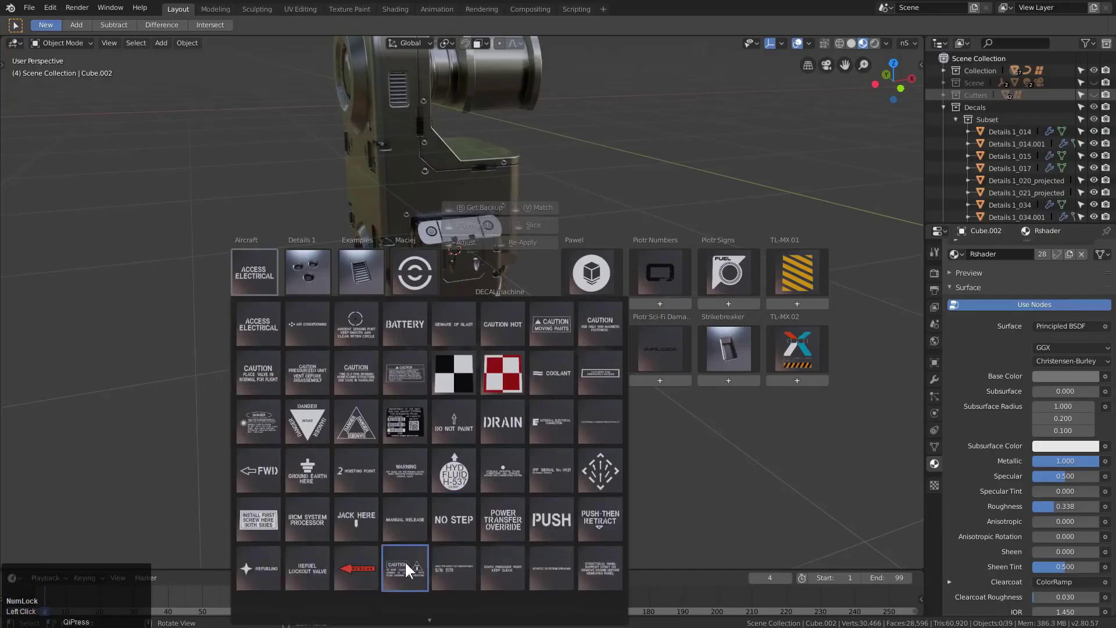
# Insert the CAUTION MOVING PARTS decal and place it on the leg's side panel above the round joint
pyautogui.click(552, 324)
pyautogui.keyDown('ctrl'); pyautogui.click(362, 209); pyautogui.keyUp('ctrl')
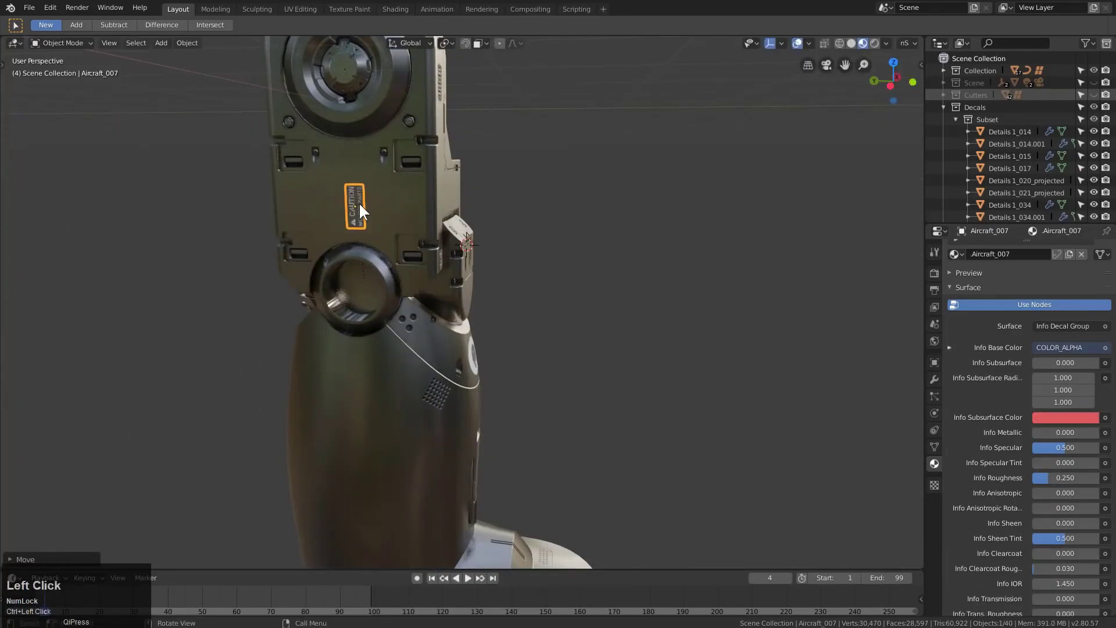
pyautogui.press('KP_1')
pyautogui.scroll(3, 357, 132)
pyautogui.moveTo(357, 132); pyautogui.dragTo(454, 285, button='middle')
# Insert the striped TL-MX 01 decal and position it vertically below the front hinge in front view
pyautogui.press('d')
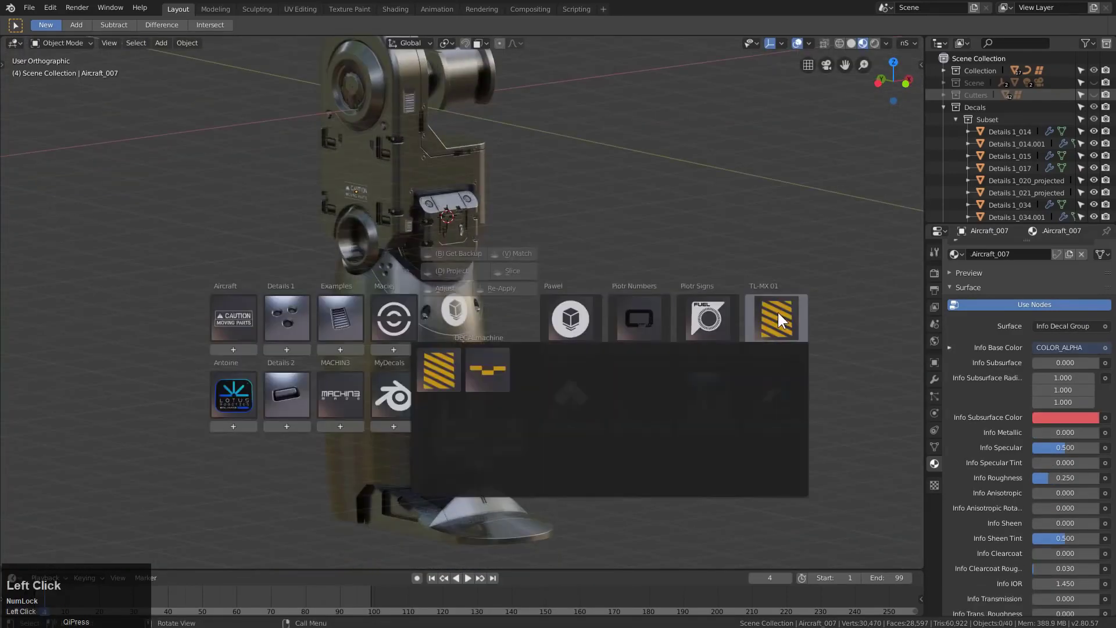
pyautogui.click(490, 367)
pyautogui.press('KP_1')
pyautogui.press('KP_Decimal')
pyautogui.press('g')
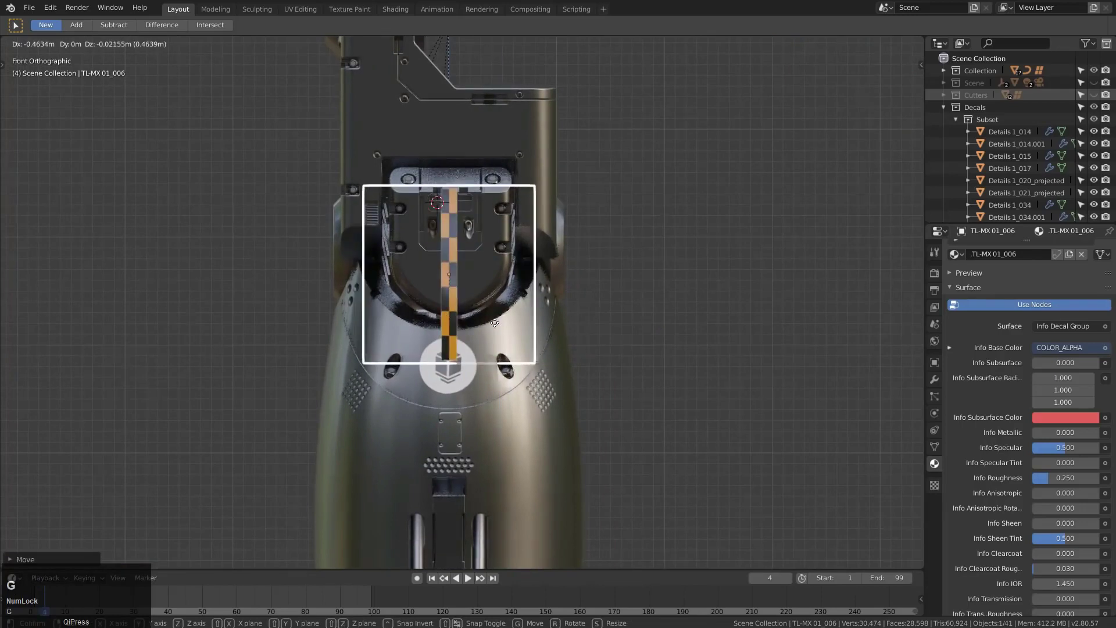
pyautogui.click(484, 259)
# Project the striped decal onto the front panel below the hinge
pyautogui.moveTo(484, 259); pyautogui.dragTo(378, 174, button='middle')
pyautogui.click(469, 303)
pyautogui.click(460, 266)
pyautogui.press('d')
pyautogui.press('Escape')
pyautogui.scroll(-2, 448, 296)
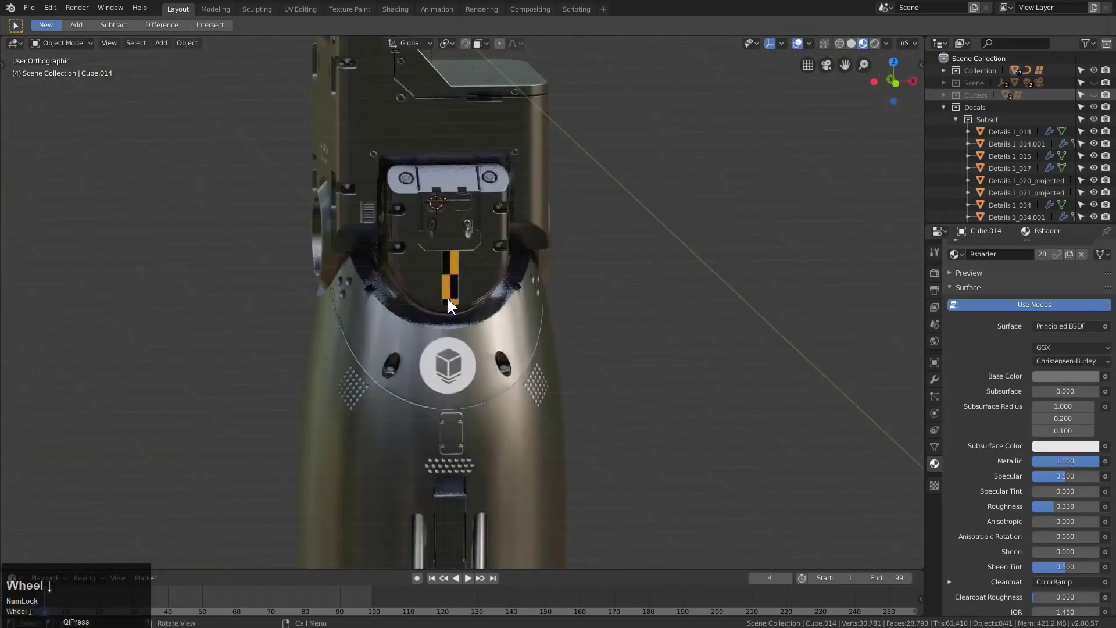
# Insert a Details 1 latch decal and place it on the leg's flat side panel above the round joint
pyautogui.scroll(-2, 448, 297)
pyautogui.moveTo(511, 265); pyautogui.dragTo(483, 355, button='middle')
pyautogui.press('d')
pyautogui.click(484, 355)
pyautogui.click(634, 514)
pyautogui.press('g')
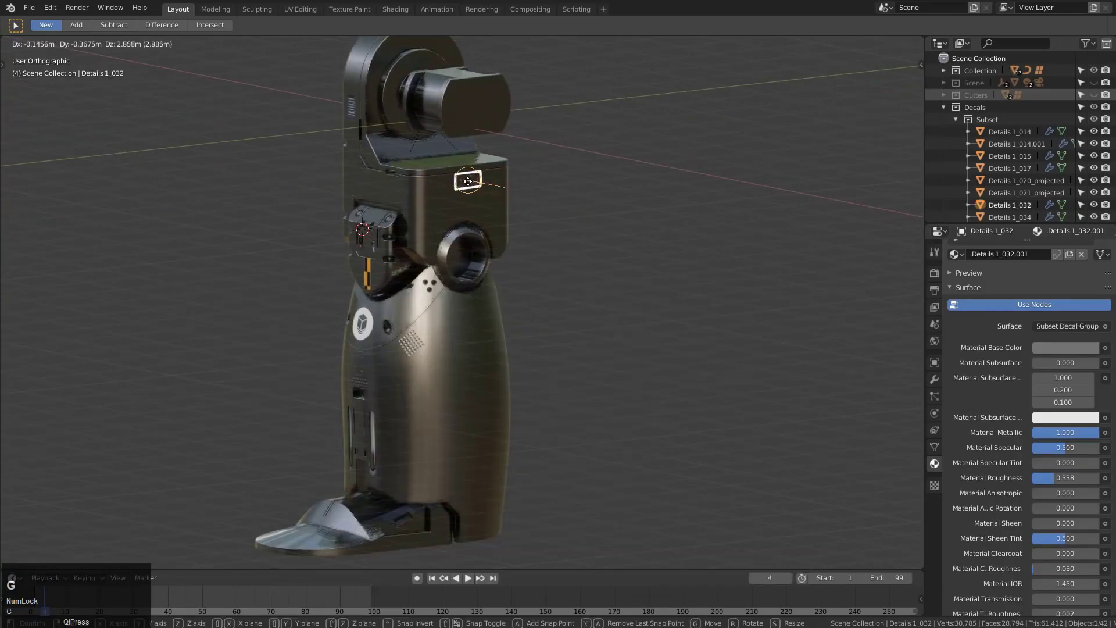
pyautogui.click(468, 180)
# Project the latch decal onto the side panel from the right orthographic view
pyautogui.scroll(3, 468, 181)
pyautogui.moveTo(468, 181); pyautogui.dragTo(496, 293, button='middle')
pyautogui.press('KP_3')
pyautogui.keyDown('shift'); pyautogui.click(512, 291); pyautogui.keyUp('shift')
pyautogui.press('d')
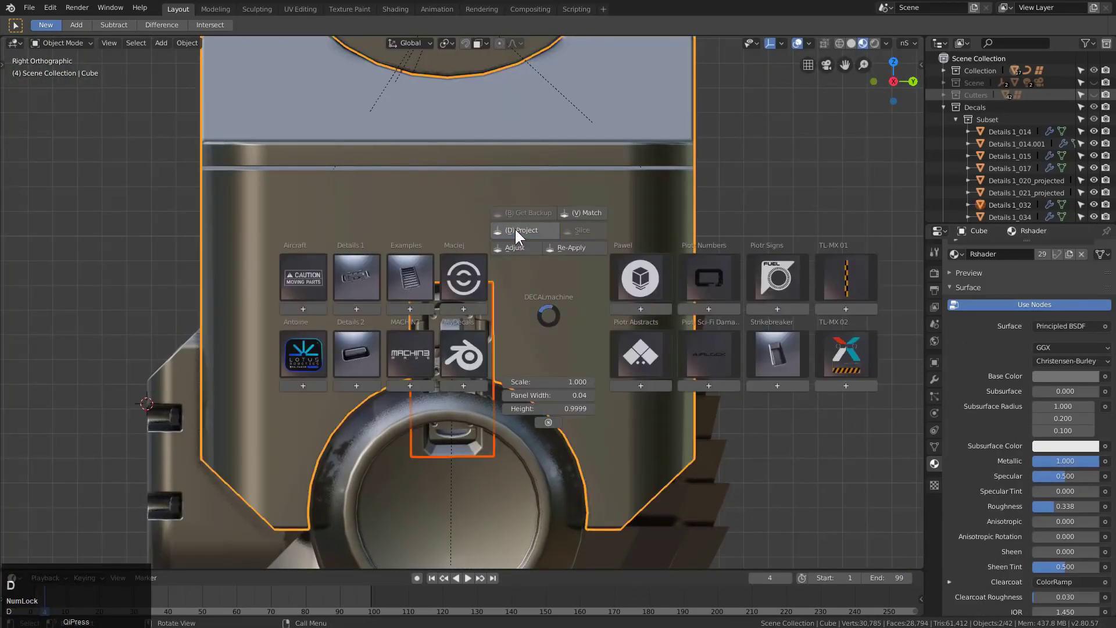
pyautogui.scroll(-2, 340, 261)
# Insert a round Details 1 screw decal and move it to an upper corner of the side panel
pyautogui.click(343, 264)
pyautogui.click(375, 294)
pyautogui.press('g')
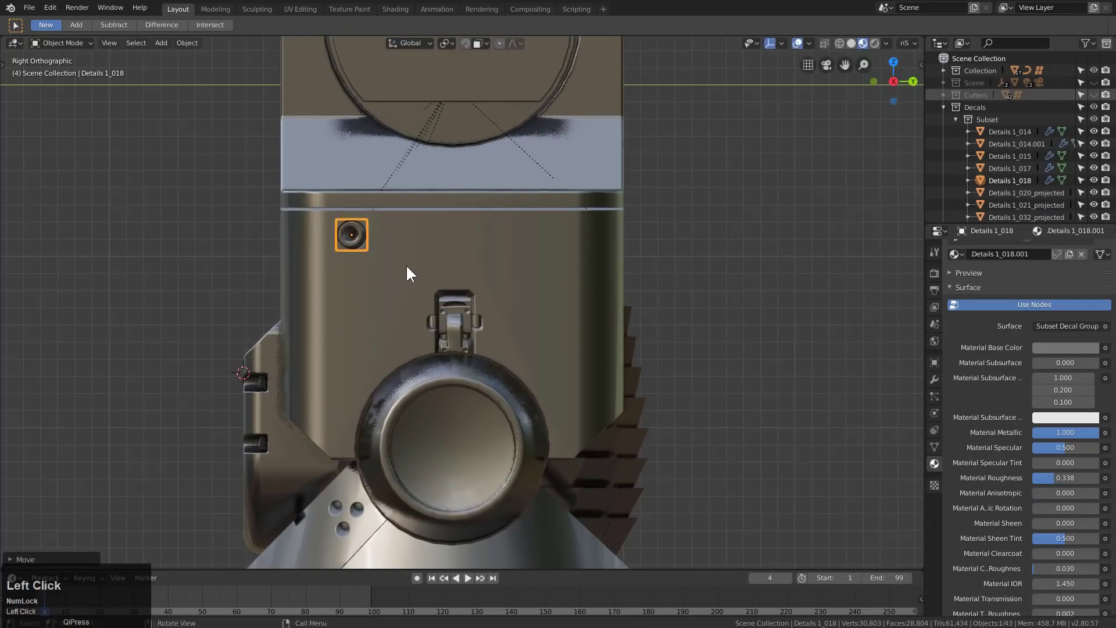
# Mirror the screw decal across the side panel and duplicate it as a smaller pair beside the round joint
pyautogui.moveTo(410, 274); pyautogui.dragTo(445, 278, button='middle')
pyautogui.press('KP_3')
pyautogui.hotkey('shift', 'd')
pyautogui.click(398, 445)
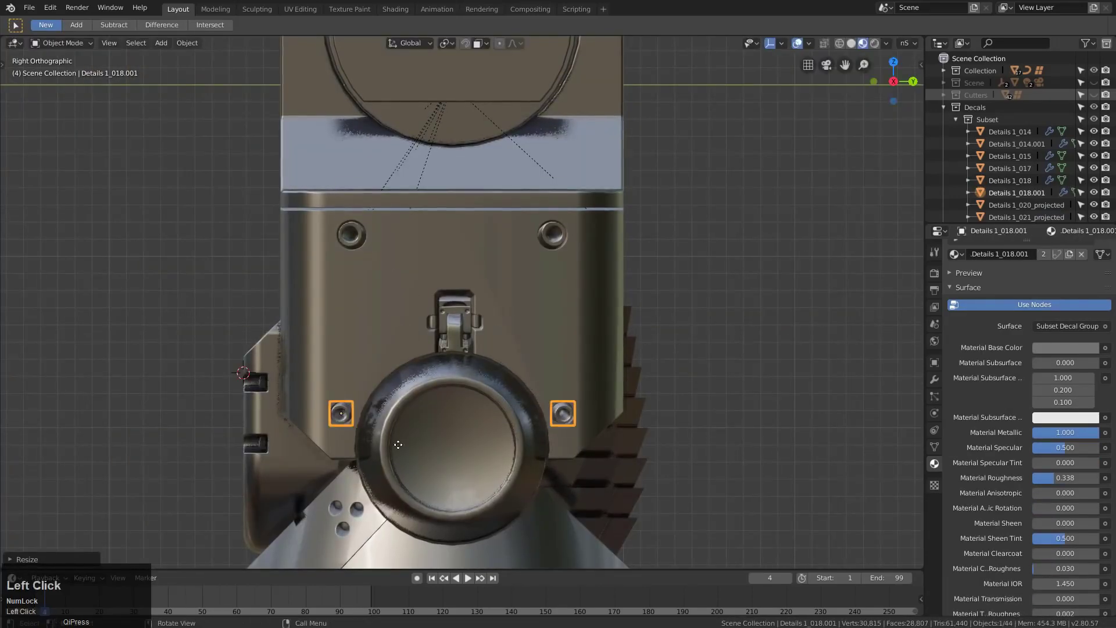
pyautogui.moveTo(453, 362); pyautogui.dragTo(434, 345, button='middle')
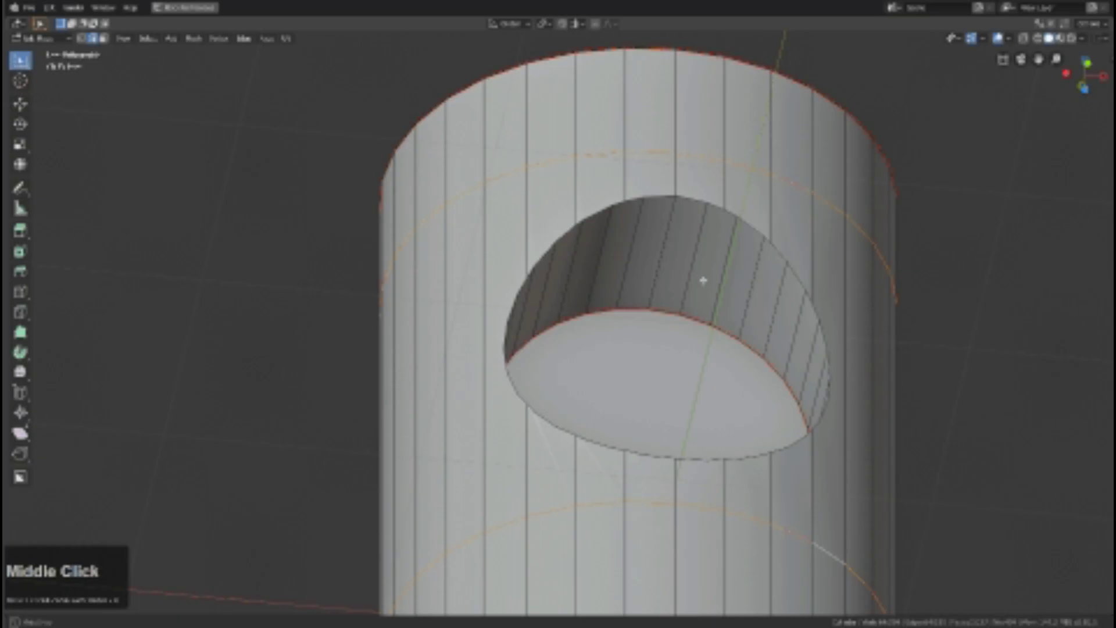
# Adjust the vertices along the upper rim of the round recess in the cylinder
pyautogui.press('ctrl+KP_Add')
pyautogui.scroll(5, 635, 116)
pyautogui.click(633, 326)
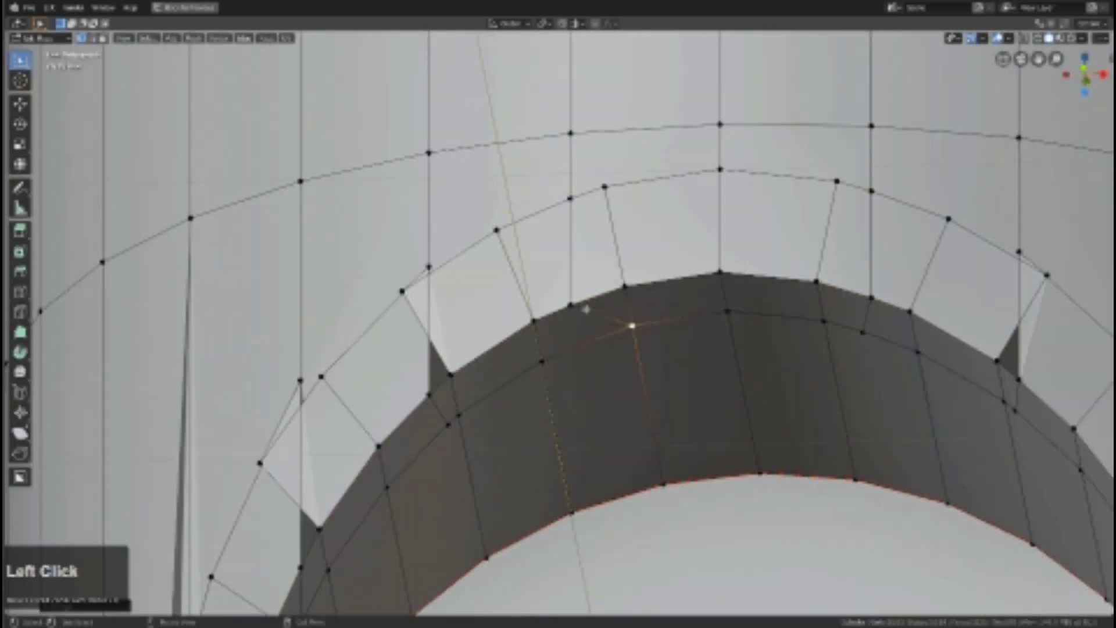
pyautogui.moveTo(449, 423); pyautogui.dragTo(556, 260, button='middle')
pyautogui.click(581, 290)
pyautogui.click(635, 314)
pyautogui.click(555, 260)
pyautogui.moveTo(660, 354); pyautogui.dragTo(722, 425, button='middle')
pyautogui.press('r')
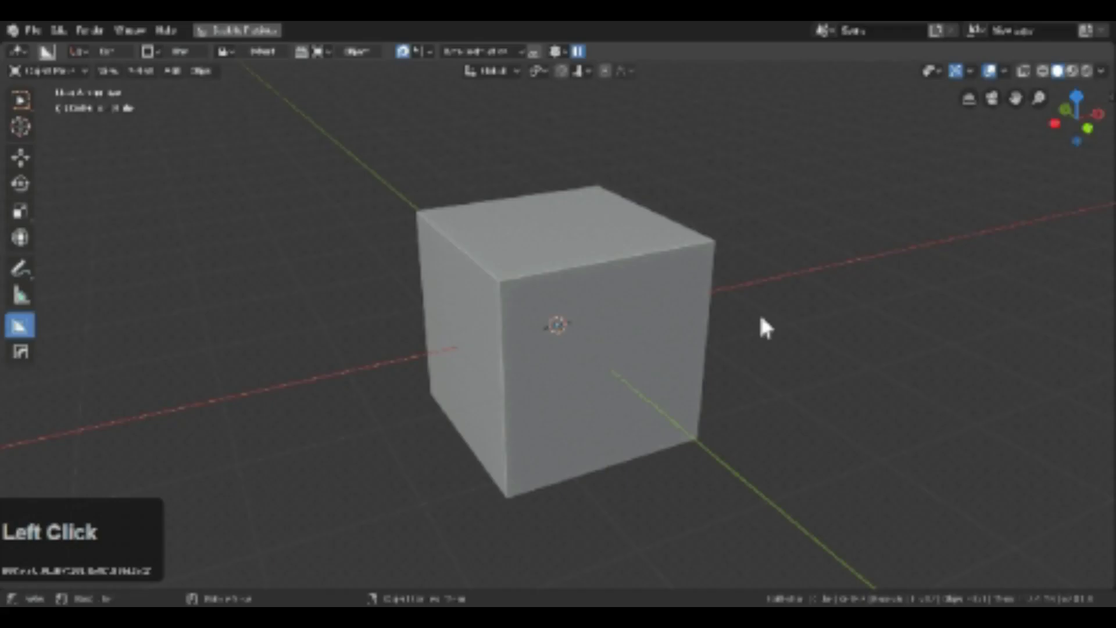
# Cut a circular hole into the cube's front face with BoxCutter
pyautogui.scroll(3, 698, 314)
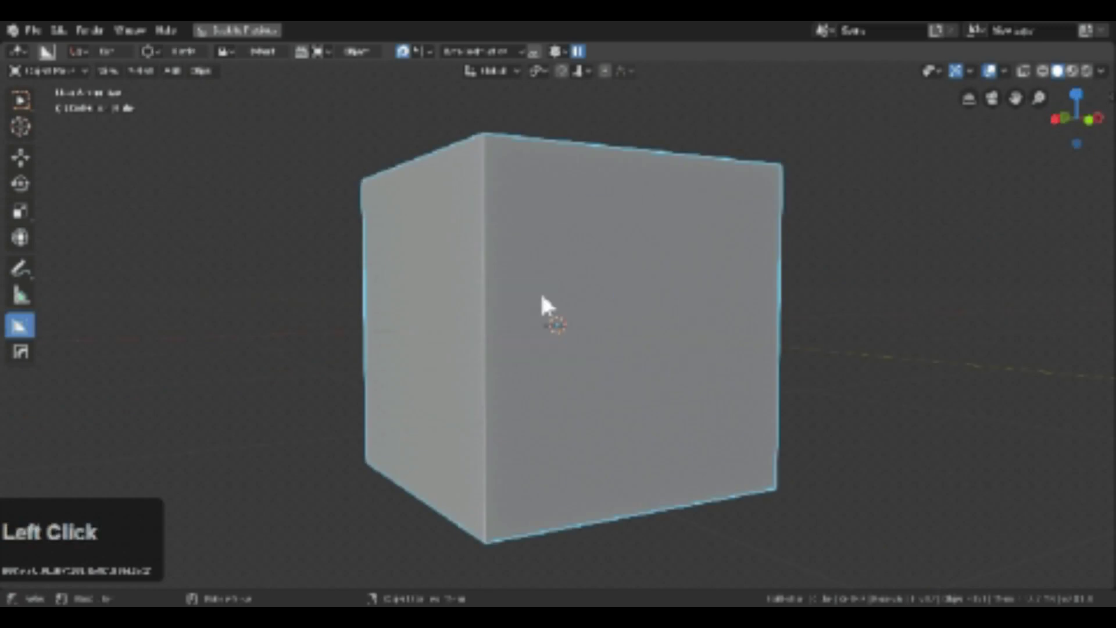
pyautogui.moveTo(581, 343); pyautogui.dragTo(540, 322)
pyautogui.scroll(4, 547, 323)
# Give the circular hole a flared, countersunk rim
pyautogui.press('Tab')
pyautogui.click(709, 320)
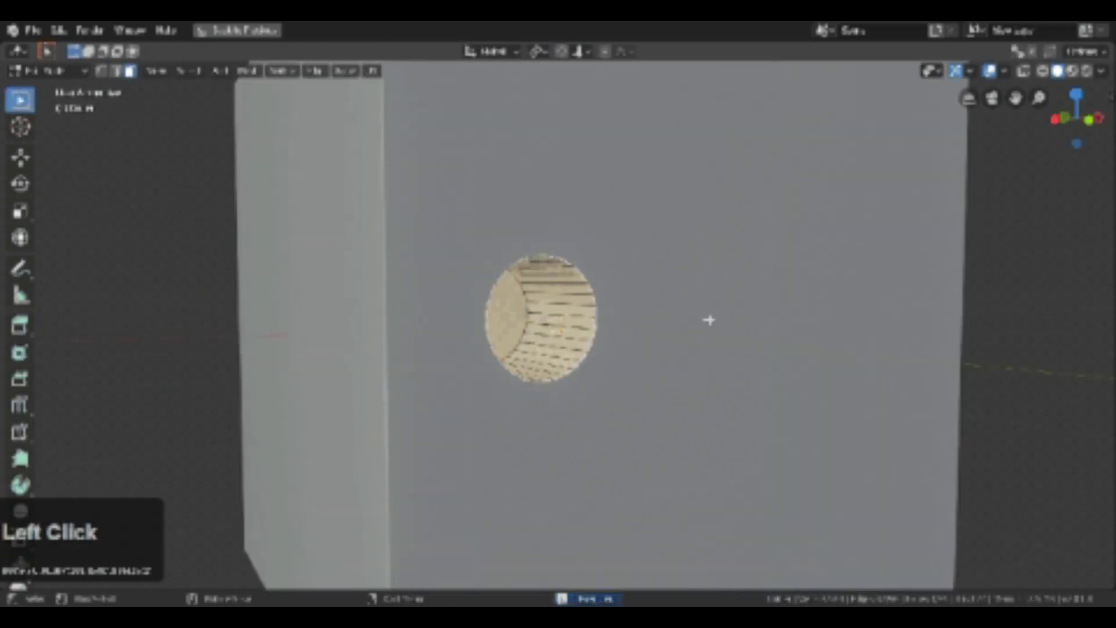
pyautogui.click(788, 354)
# Create a radial array of six countersunk holes on the cube's front face
pyautogui.rightClick(877, 303)
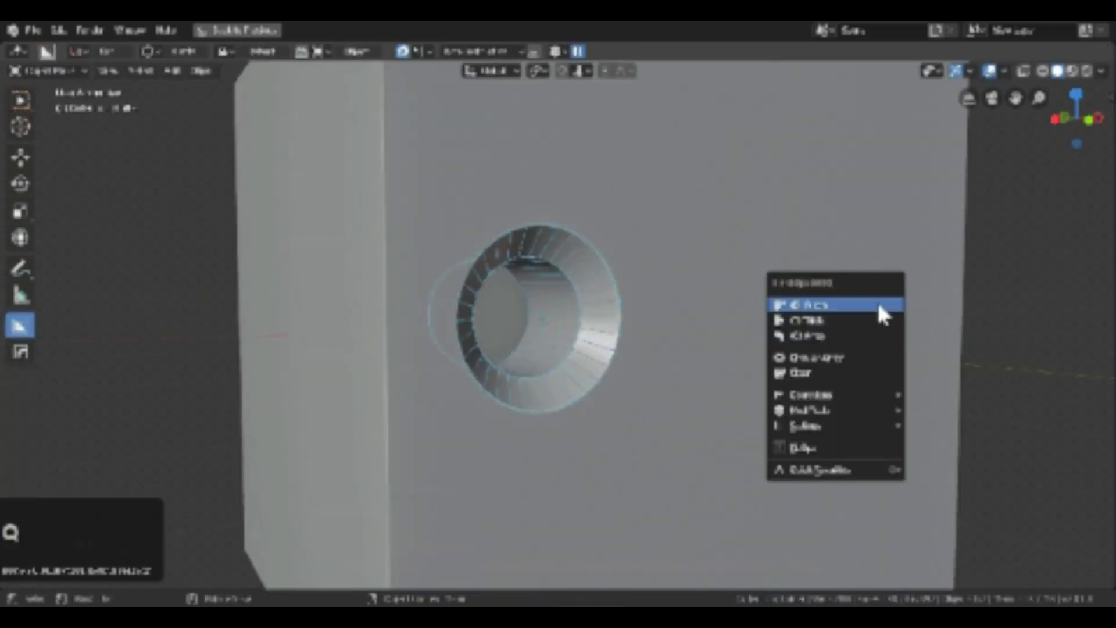
pyautogui.click(877, 302)
pyautogui.scroll(-3, 814, 323)
pyautogui.rightClick(812, 320)
pyautogui.click(797, 320)
pyautogui.scroll(5, 764, 352)
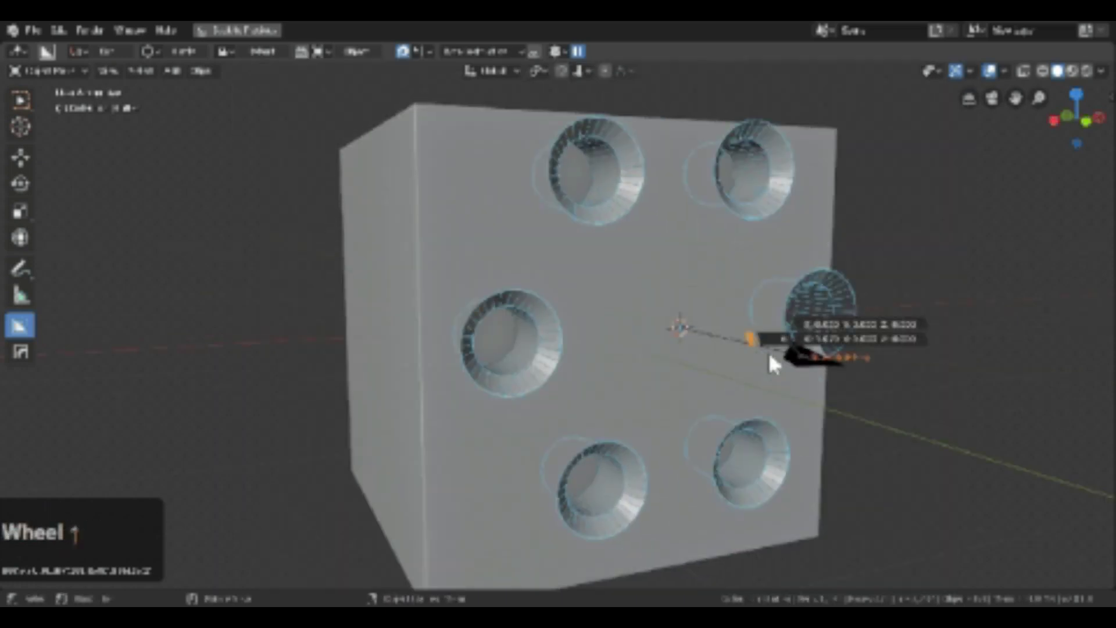
pyautogui.click(768, 352)
# Increase the radial array to eight countersunk holes and move its cutter to pull the ring inward on the cube's front face
pyautogui.press('q')
pyautogui.click(705, 374)
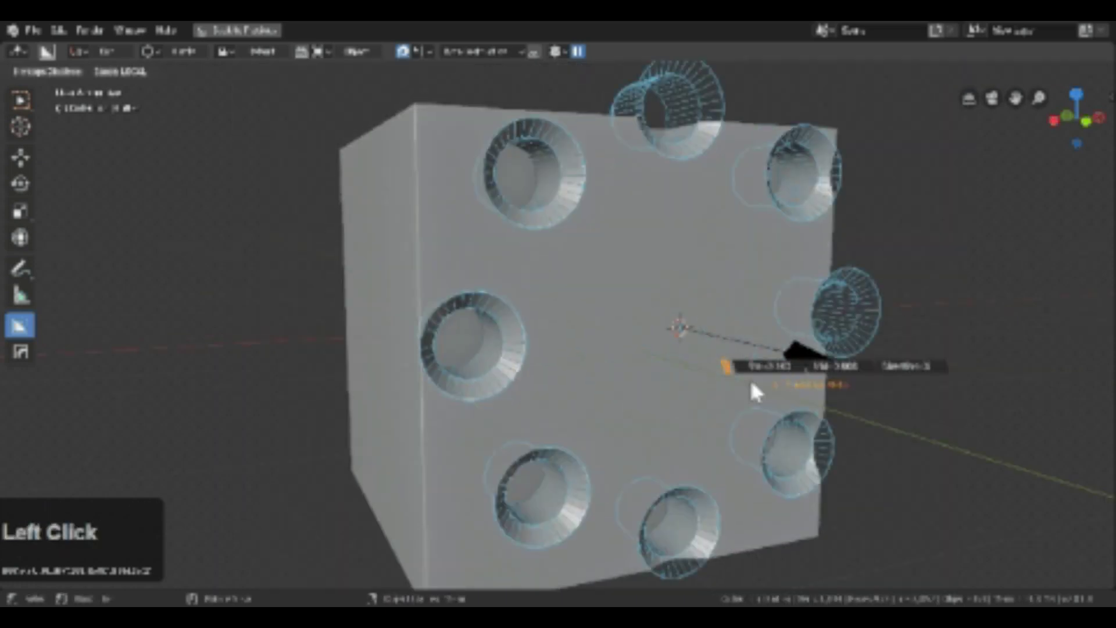
pyautogui.press('g')
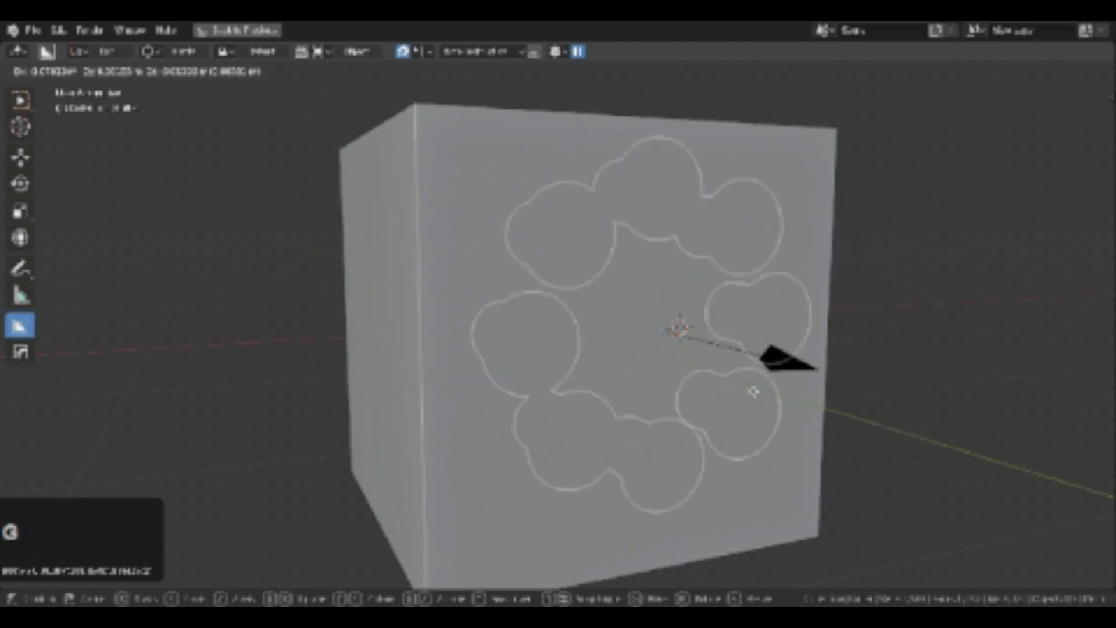
pyautogui.click(187, 503)
pyautogui.press('g')
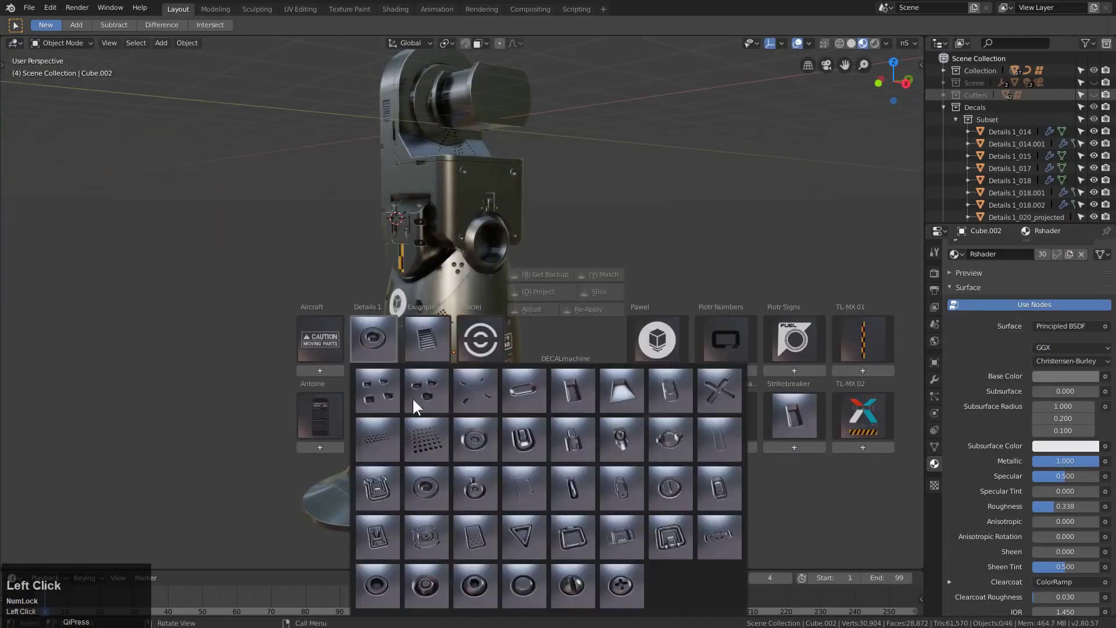
# Place Details 1 screw decals at the upper corners of the Facility Beta 9D label and duplicate them below the round socket
pyautogui.click(413, 396)
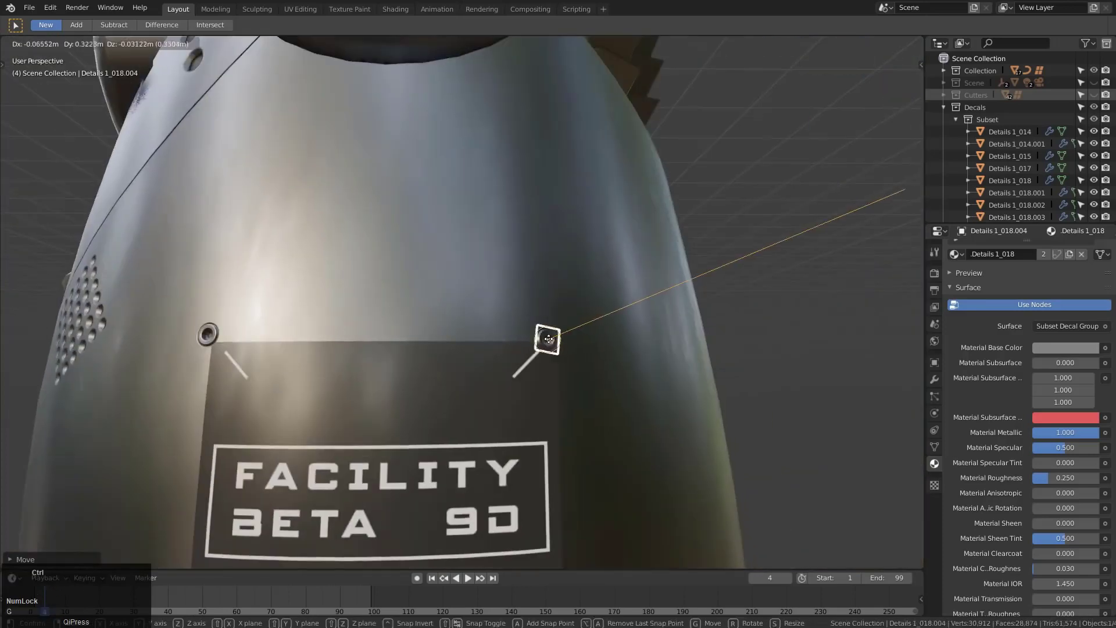
pyautogui.click(548, 333)
pyautogui.keyDown('shift'); pyautogui.moveTo(549, 333); pyautogui.dragTo(442, 325, button='middle'); pyautogui.keyUp('shift')
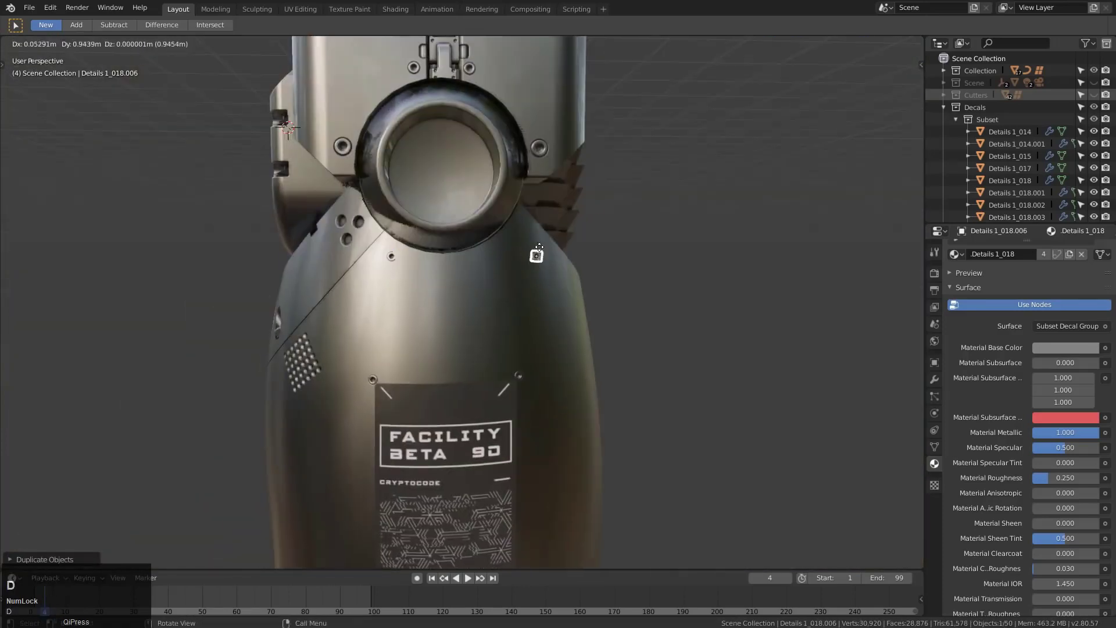
pyautogui.scroll(-3, 365, 323)
pyautogui.moveTo(365, 322); pyautogui.dragTo(481, 346, button='middle')
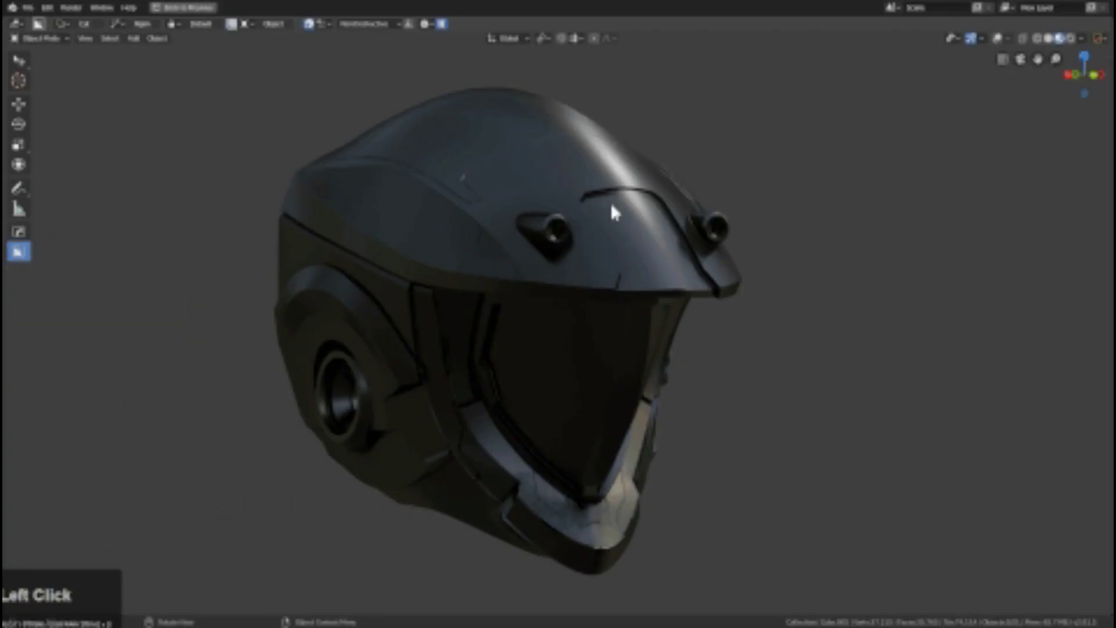
# Switch the helmet's viewport to the low-quality Eevee preset, then to solid shading with another matcap
pyautogui.middleClick(606, 204)
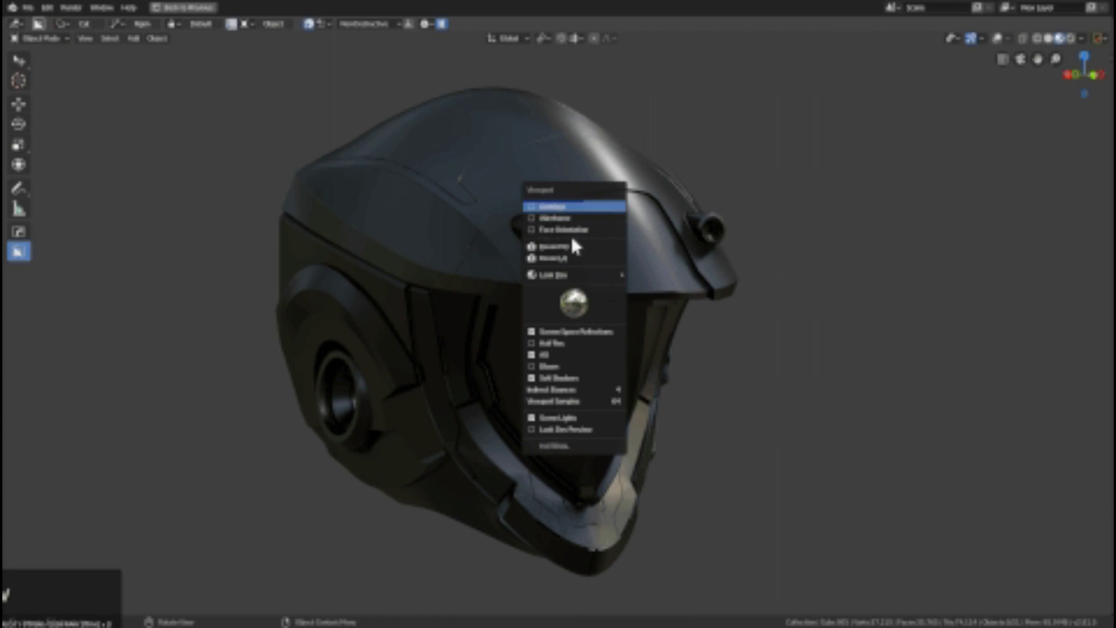
pyautogui.click(568, 258)
pyautogui.middleClick(717, 261)
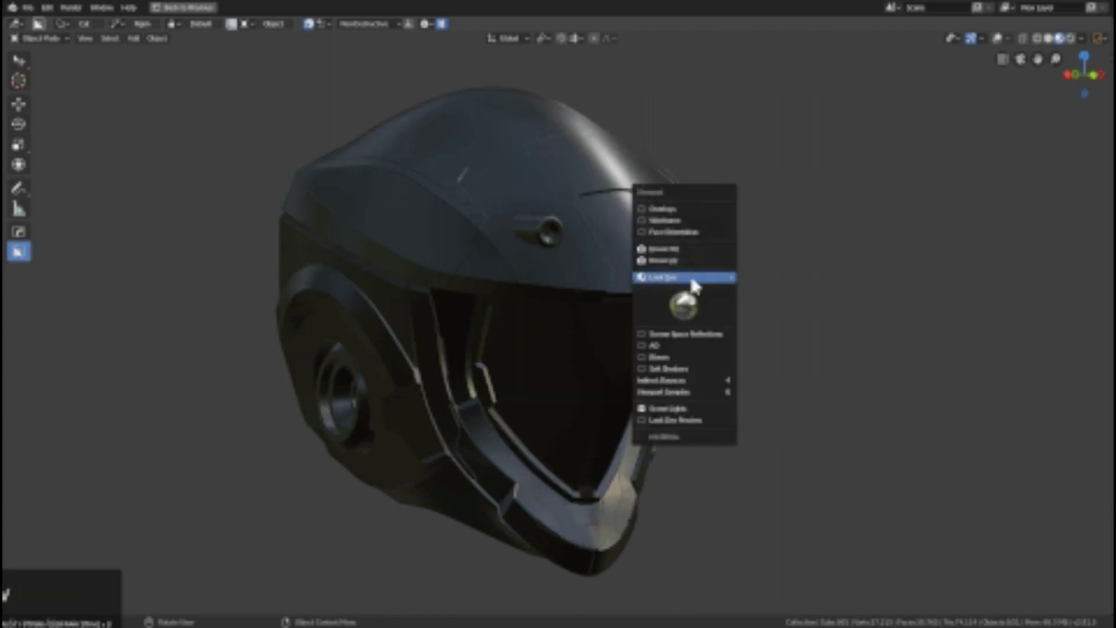
pyautogui.click(759, 291)
pyautogui.middleClick(756, 340)
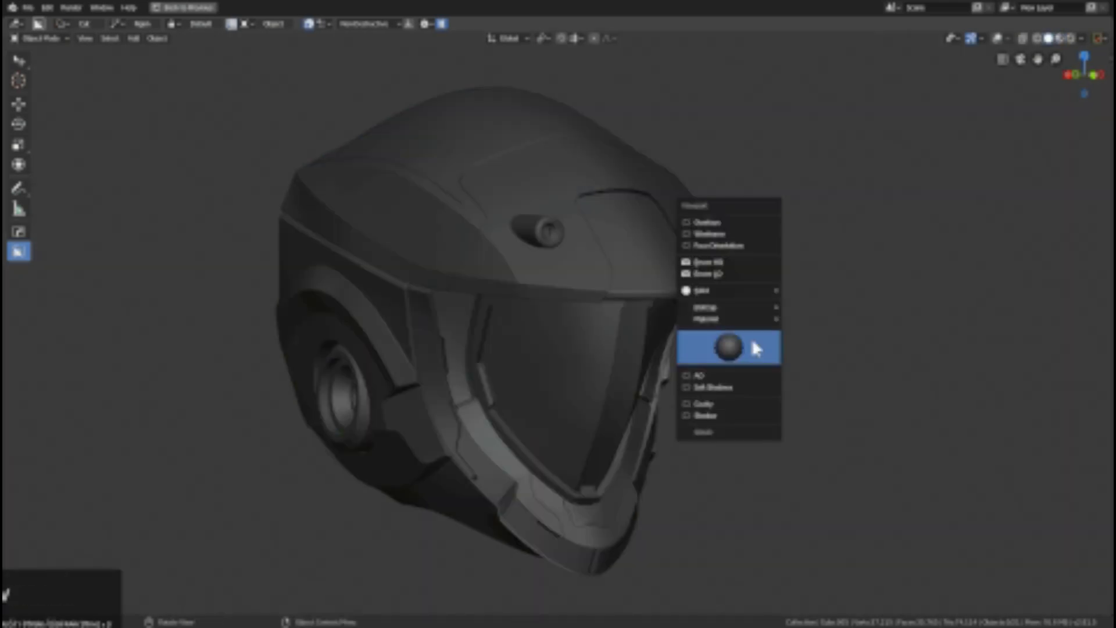
pyautogui.click(753, 335)
pyautogui.click(581, 460)
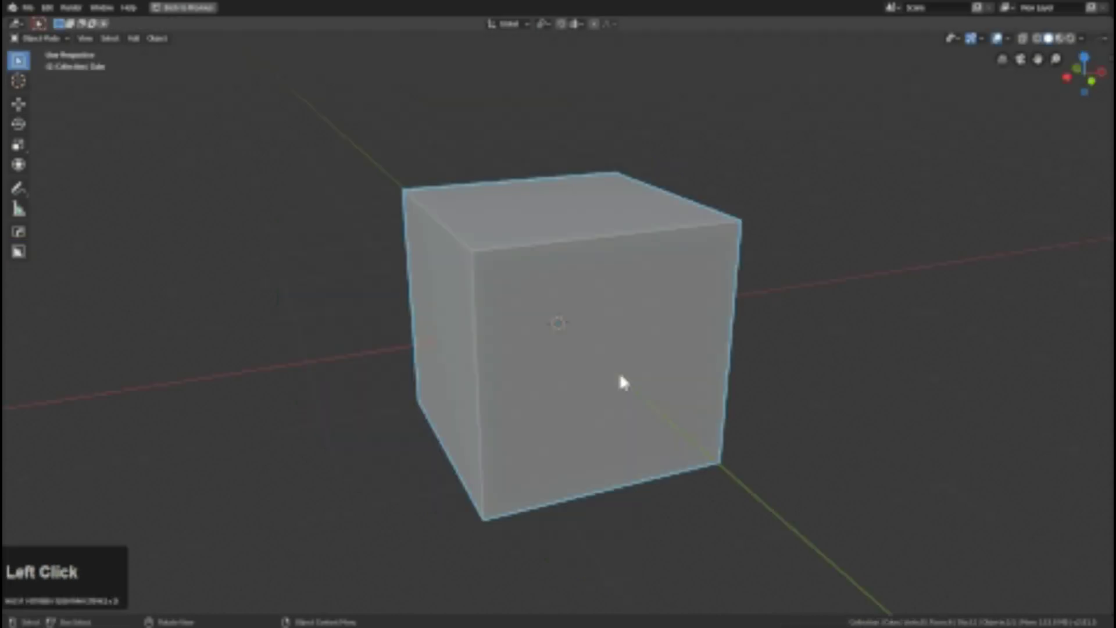
# Stretch the cube along the X axis into a long box
pyautogui.moveTo(621, 382); pyautogui.dragTo(605, 393, button='middle')
pyautogui.press('s')
pyautogui.press('x')
pyautogui.click(713, 407)
# Apply the box's scale and sharpen it with HardOps to give its edges a rounded bevel
pyautogui.hotkey('ctrl', 'a')
pyautogui.middleClick(616, 337)
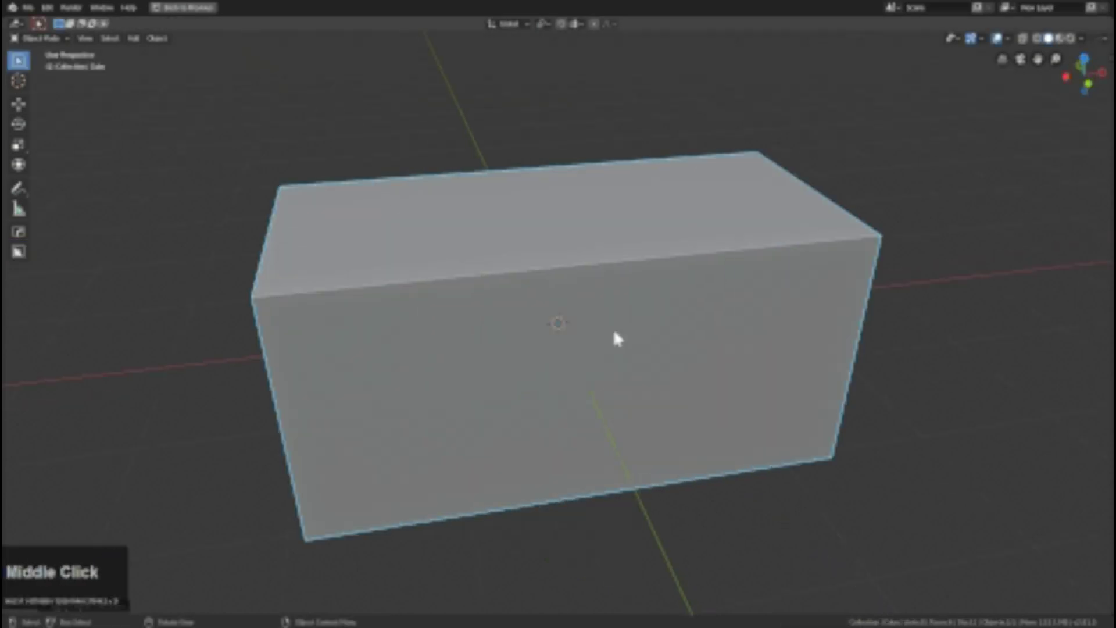
pyautogui.rightClick(609, 324)
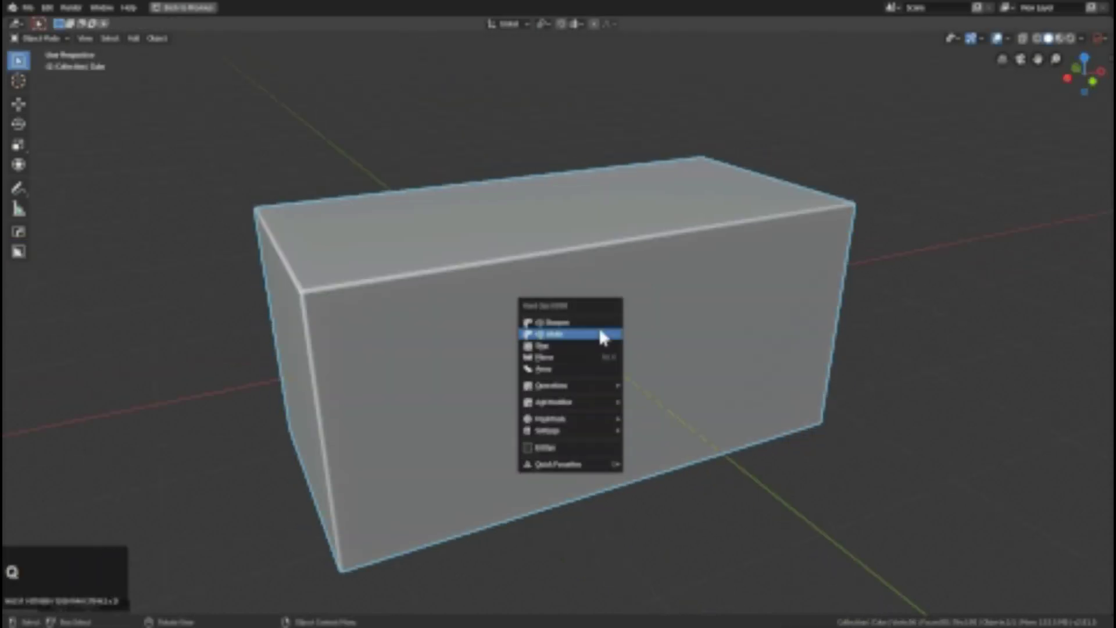
pyautogui.click(605, 312)
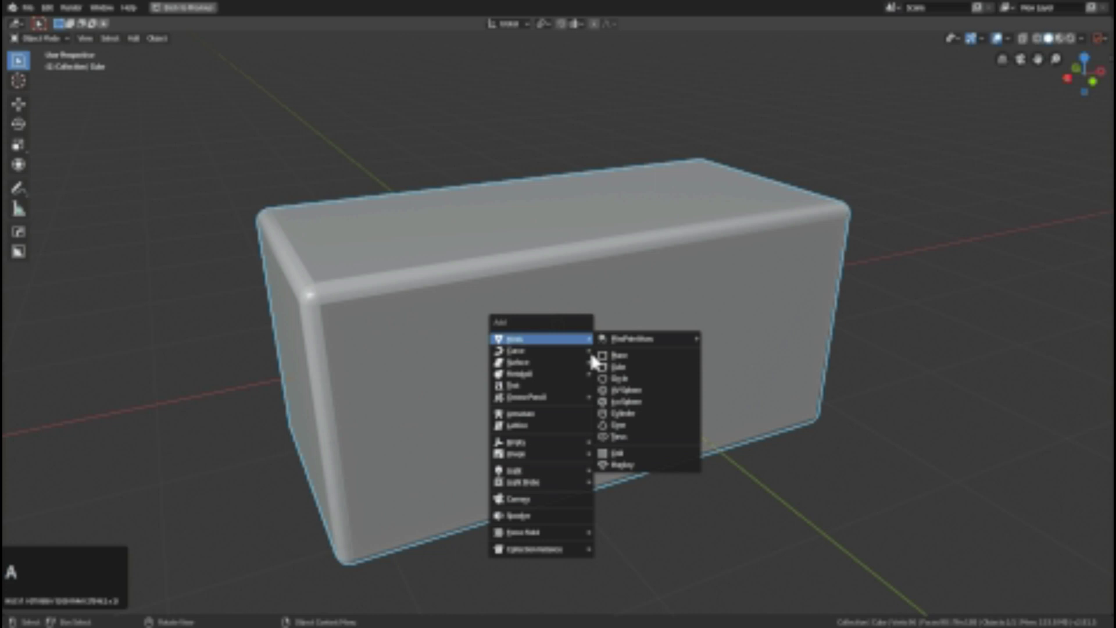
# Add a smaller cube and subtract it from the middle of the box's top face
pyautogui.click(617, 367)
pyautogui.press('s')
pyautogui.hotkey('ctrl', '-')
pyautogui.moveTo(709, 247); pyautogui.dragTo(675, 256, button='middle')
# Duplicate the cube cutter to the box's short end and cut a notch into the upper edge there
pyautogui.hotkey('shift', 'd')
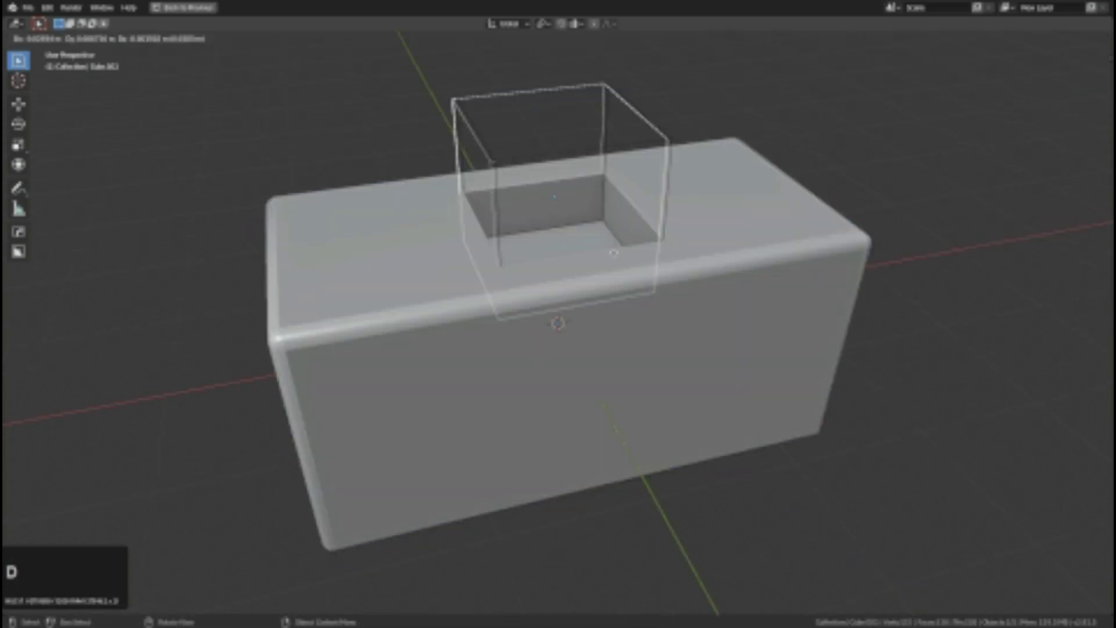
pyautogui.hotkey('shift', 'ctrl', 'b')
pyautogui.click(456, 316)
# Sharpen the box to bevel the cut edges and mirror the end notch onto the opposite end
pyautogui.moveTo(456, 317); pyautogui.dragTo(492, 311, button='middle')
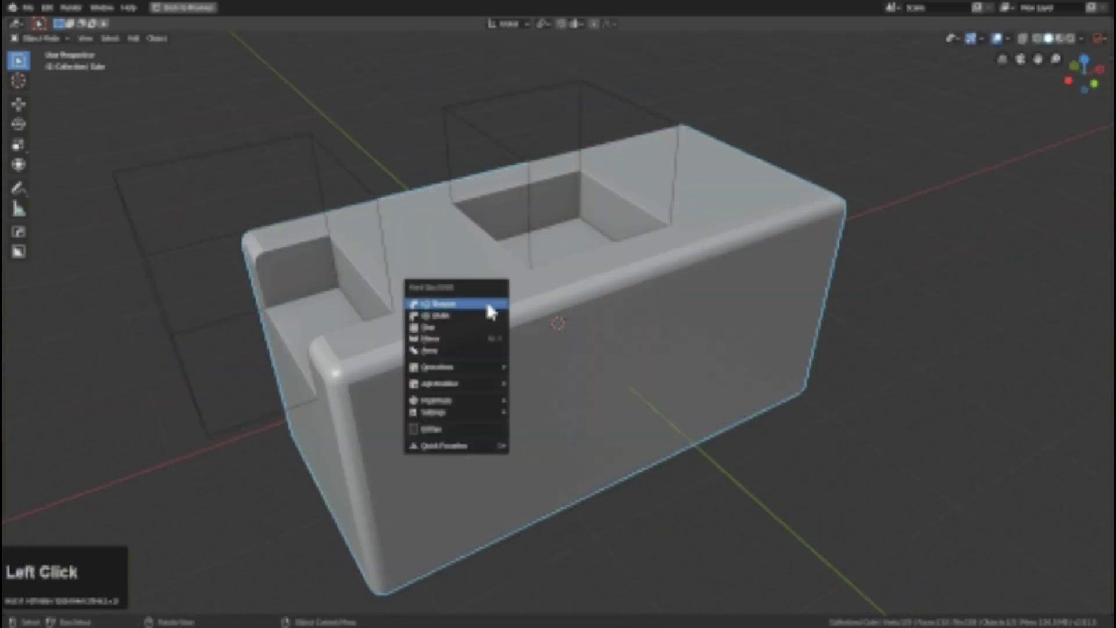
pyautogui.click(491, 312)
pyautogui.scroll(-3, 469, 343)
pyautogui.hotkey('alt', 'a')
# Add another cube over the box and scale it up until it encloses the box's upper part
pyautogui.hotkey('shift', 'a')
pyautogui.moveTo(461, 326)
pyautogui.click(533, 355)
pyautogui.press('g')
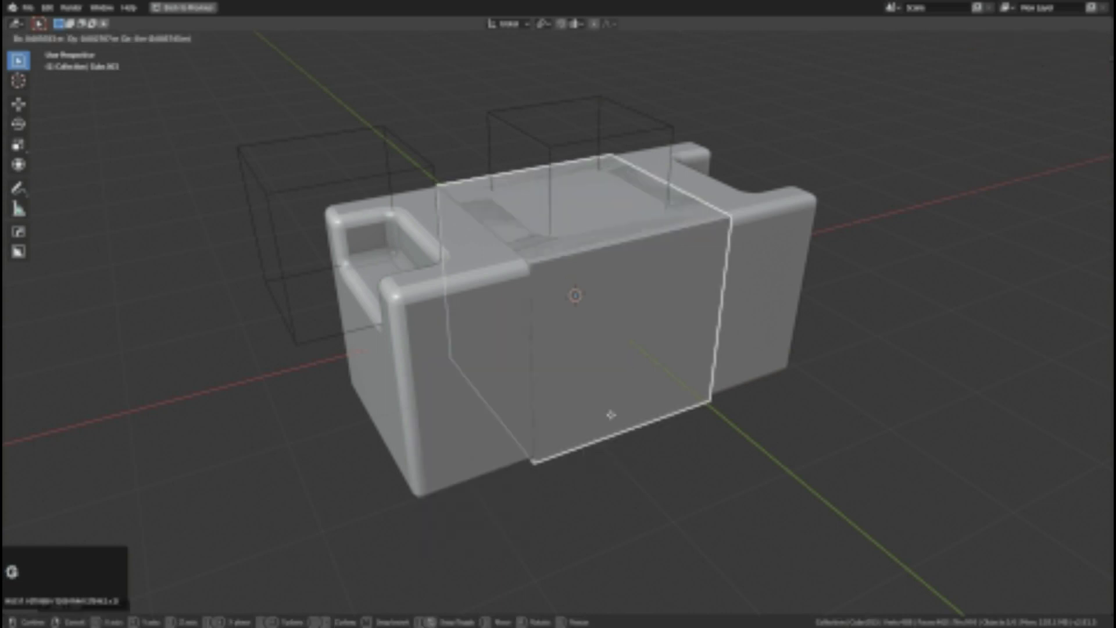
pyautogui.press('s')
pyautogui.click(881, 474)
# Slash the box with the large cube to split it into an upper and a lower part
pyautogui.moveTo(881, 474); pyautogui.dragTo(778, 392, button='middle')
pyautogui.keyDown('shift'); pyautogui.click(615, 329); pyautogui.keyUp('shift')
pyautogui.press('q')
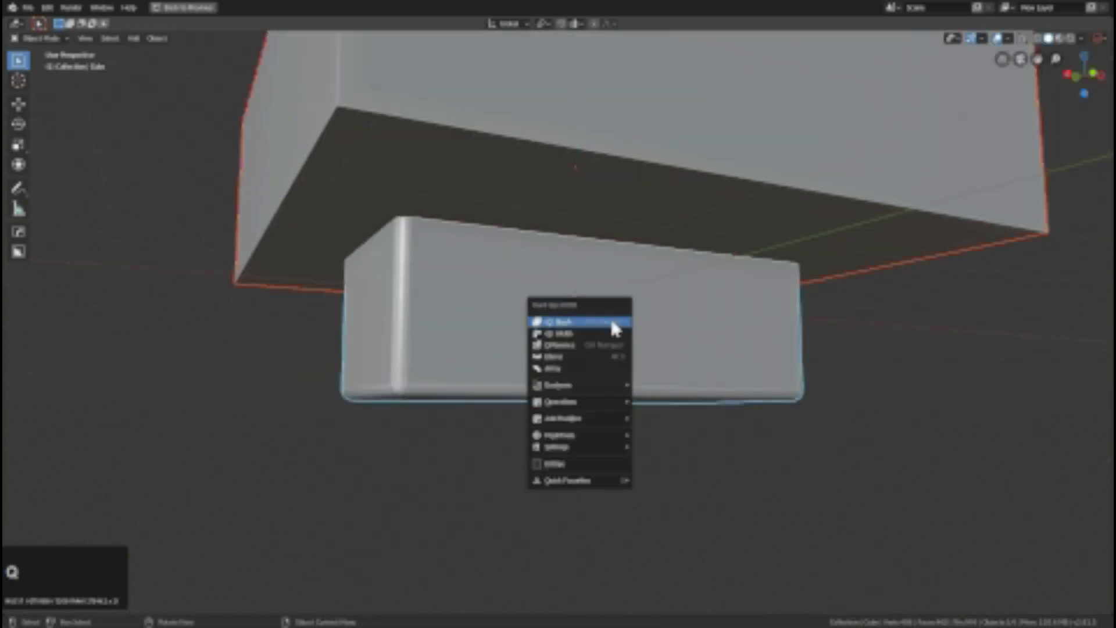
pyautogui.click(595, 324)
# Sharpen the sliced parts and adjust their bevel widths, giving the upper part a narrower edge bevel
pyautogui.scroll(-3, 510, 284)
pyautogui.press('q')
pyautogui.click(514, 289)
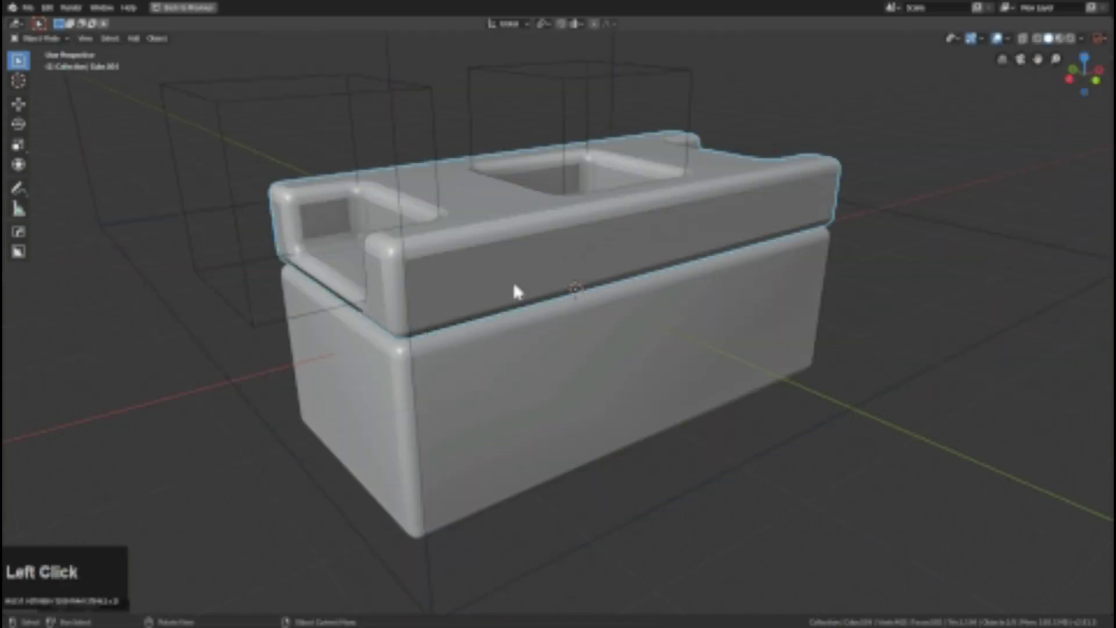
pyautogui.click(558, 366)
pyautogui.press('q')
pyautogui.press('q')
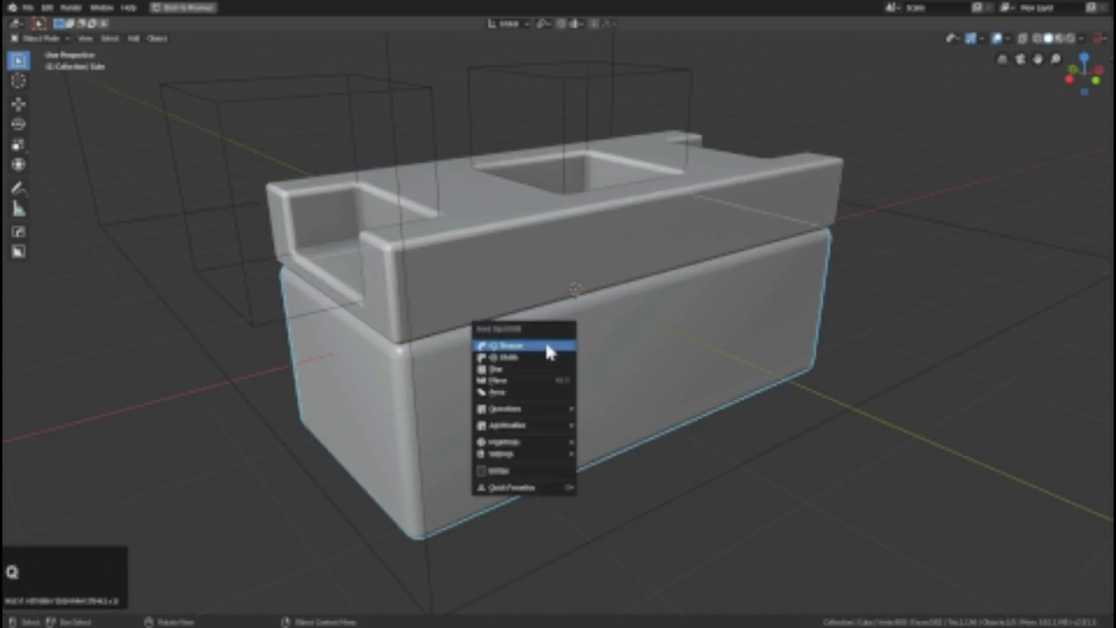
pyautogui.click(543, 356)
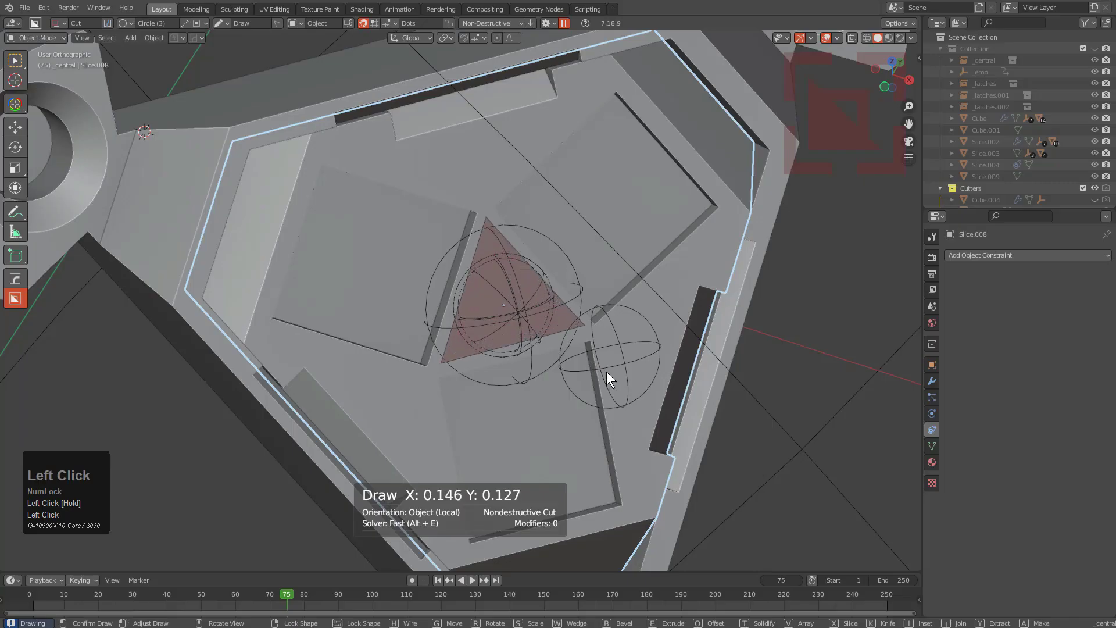
# Cut a triangular recess with rounded corners into the centre of the recessed panel using BoxCutter
pyautogui.moveTo(566, 334); pyautogui.dragTo(598, 364)
pyautogui.scroll(3, 597, 364)
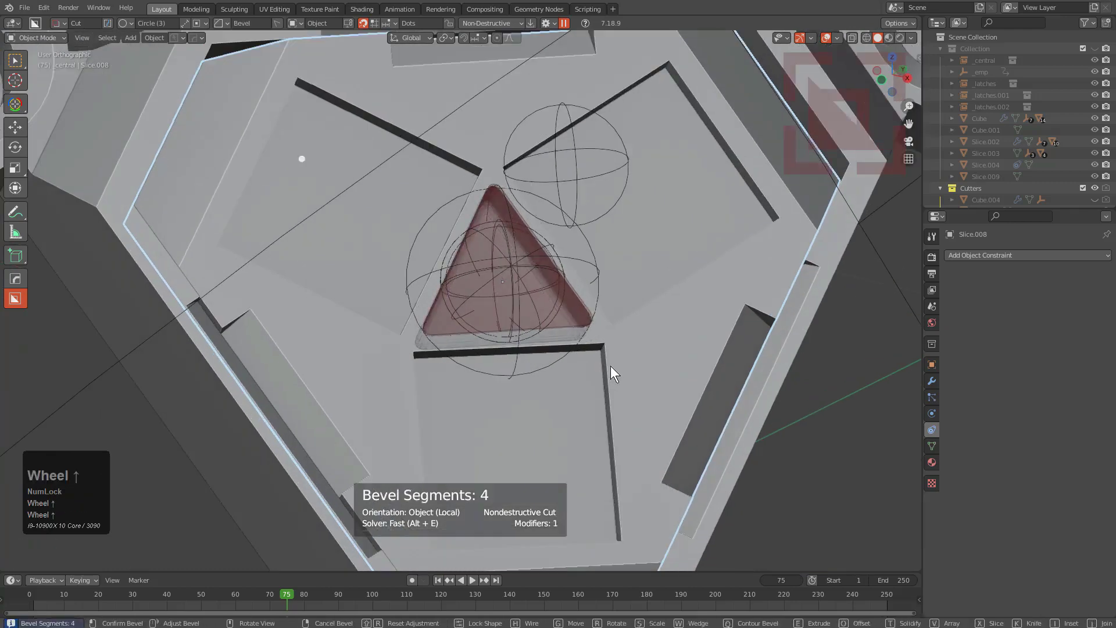
pyautogui.press('d')
pyautogui.press('b')
pyautogui.scroll(1, 543, 345)
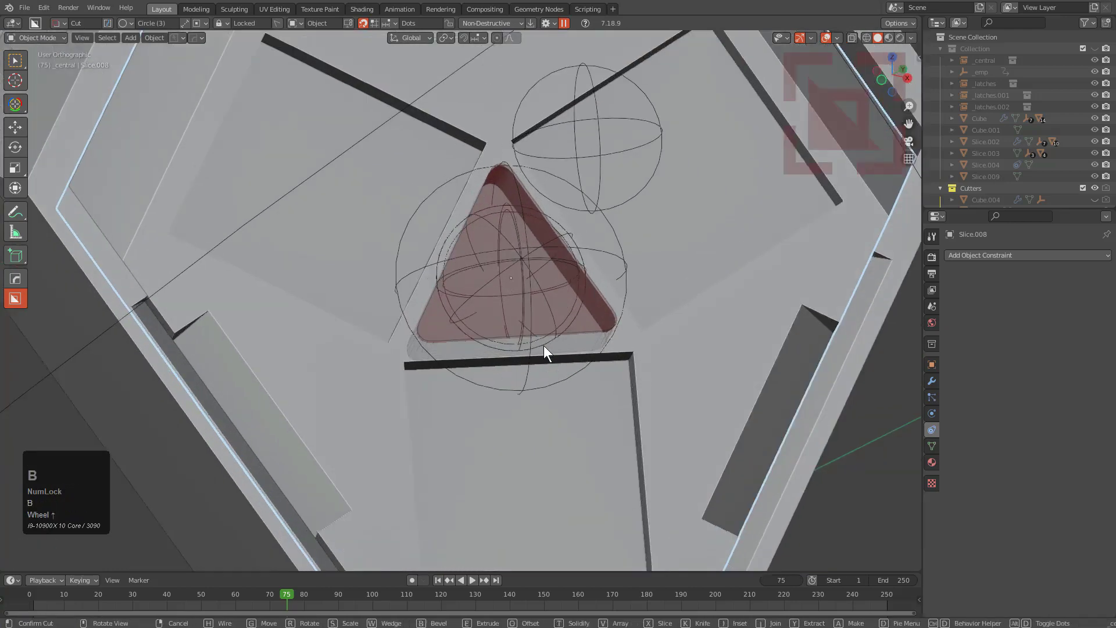
pyautogui.scroll(-2, 572, 320)
pyautogui.click(567, 274)
pyautogui.scroll(2, 616, 322)
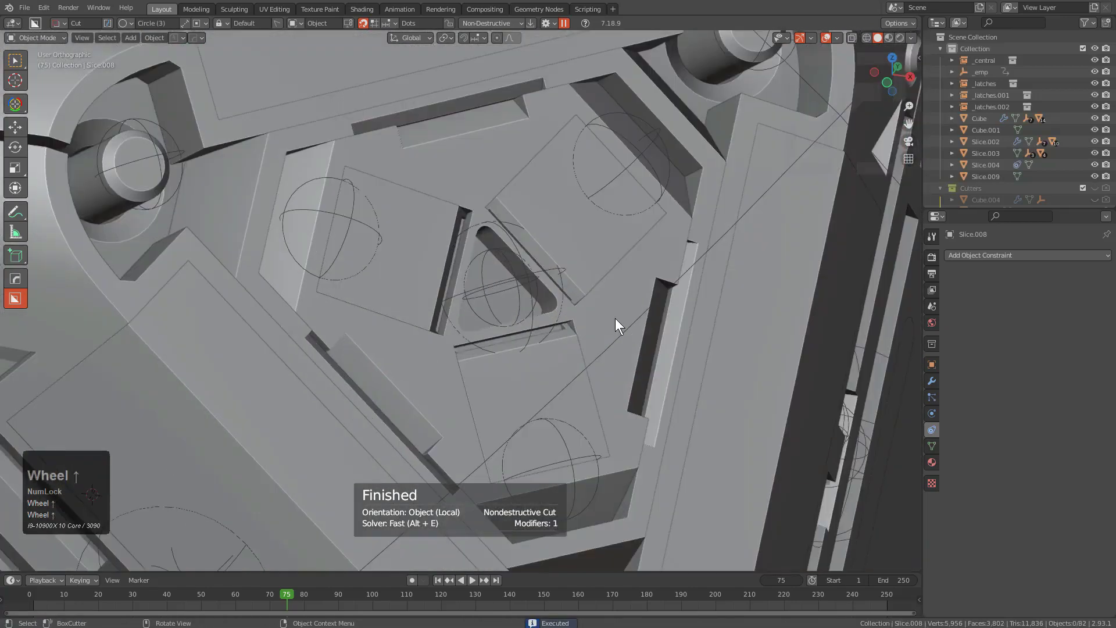
# Bevel the triangular slice in the panel's centre with one segment, 0.0059 width, a 30° angle limit and 30° autosmooth
pyautogui.press('q')
pyautogui.click(598, 312)
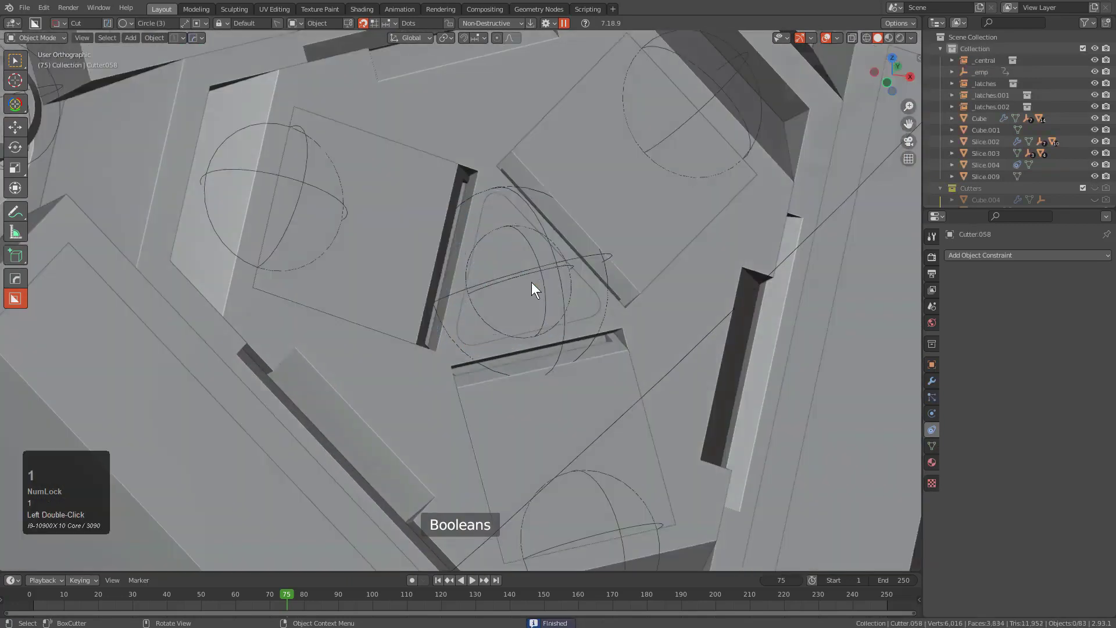
pyautogui.click(529, 282)
pyautogui.scroll(-1, 651, 316)
pyautogui.press('1')
pyautogui.hotkey('shift', '1')
pyautogui.press('1')
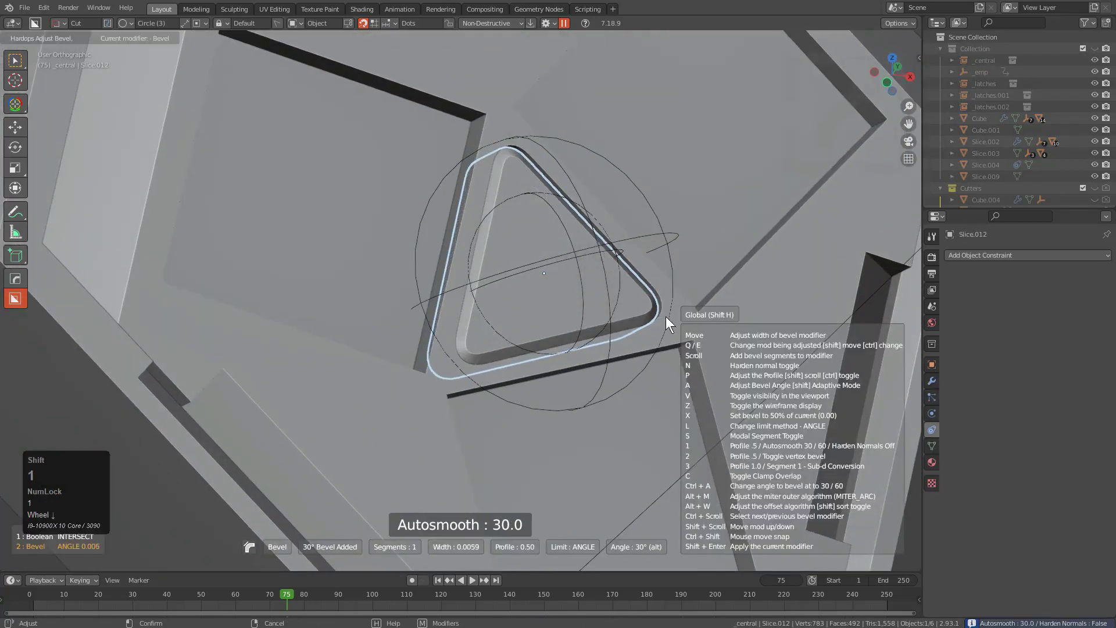
pyautogui.click(666, 316)
# Inspect the triangular inset and the surrounding latches from several distances while the animation plays
pyautogui.moveTo(667, 316); pyautogui.dragTo(566, 295, button='middle')
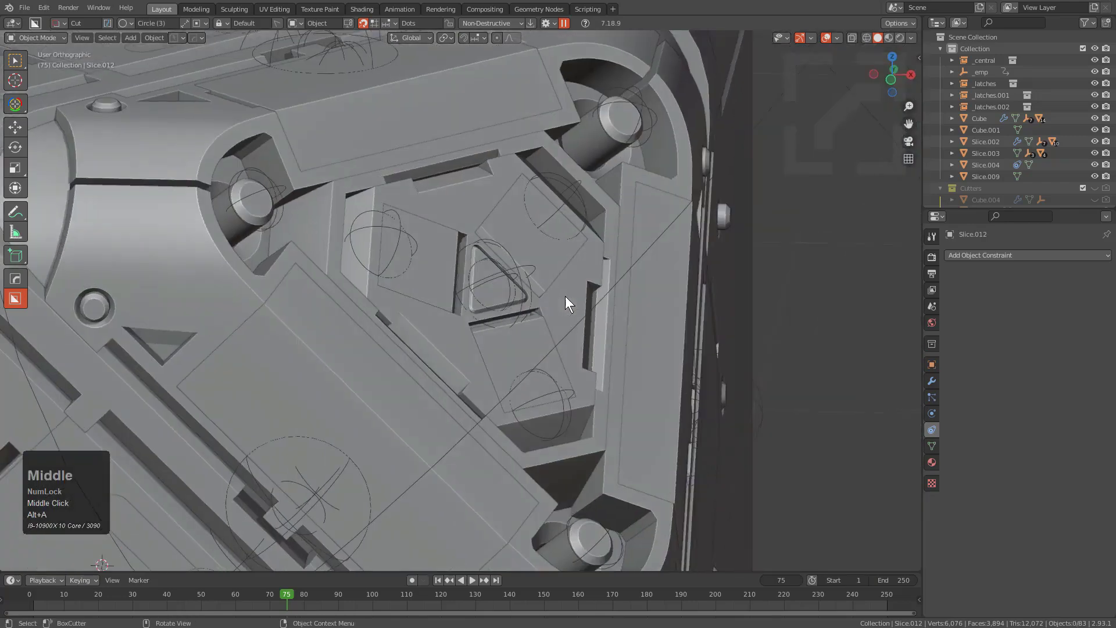
pyautogui.scroll(-3, 565, 295)
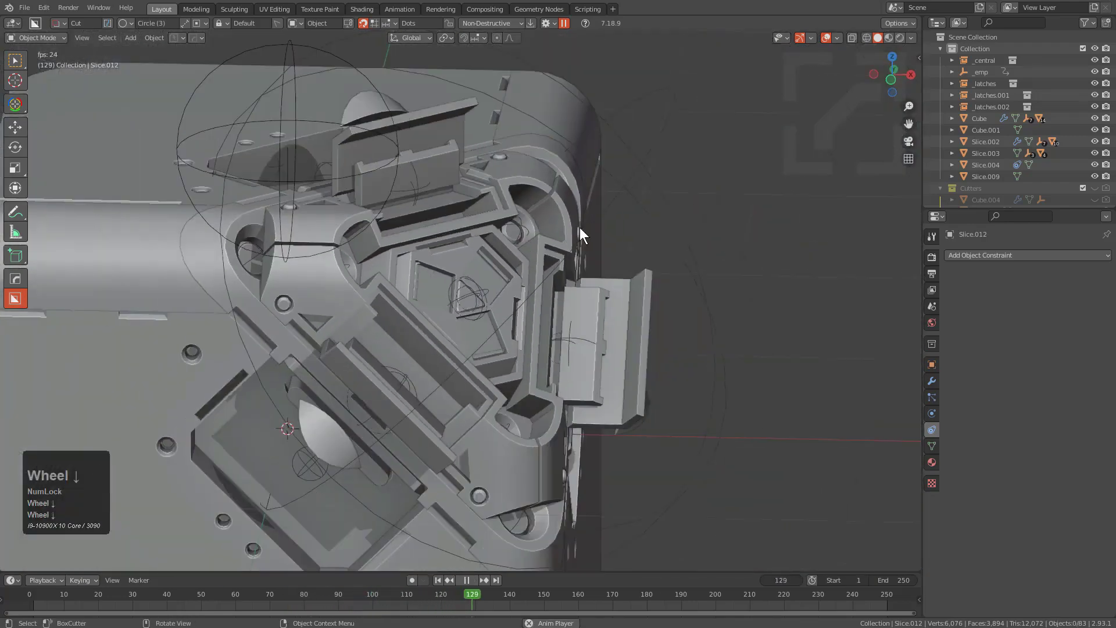
pyautogui.moveTo(580, 228); pyautogui.dragTo(511, 277, button='middle')
pyautogui.scroll(6, 511, 277)
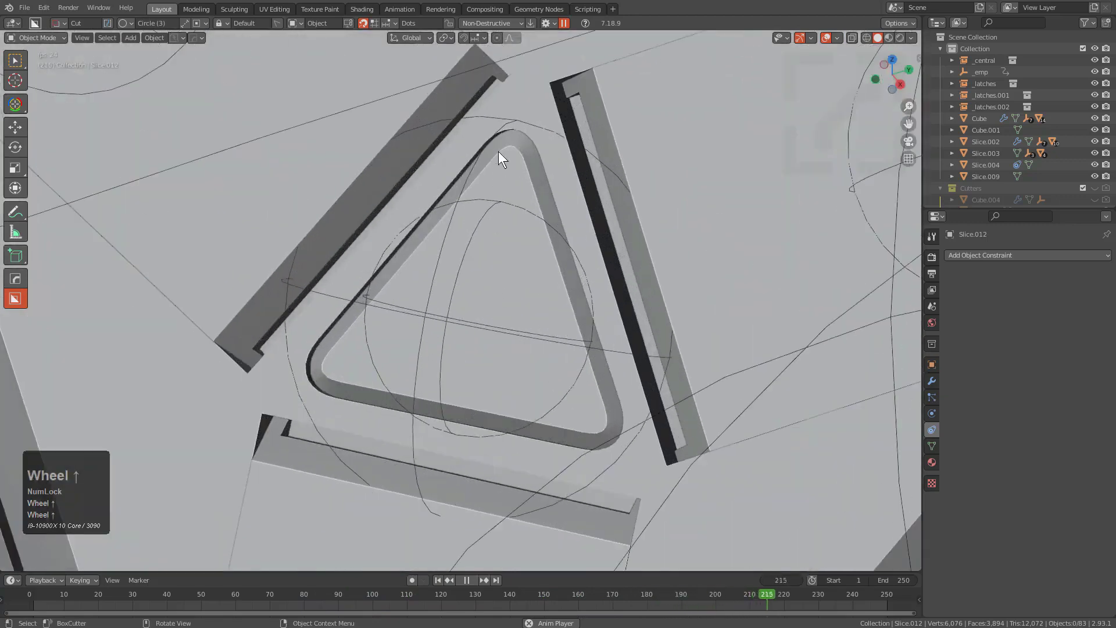
pyautogui.scroll(-6, 511, 168)
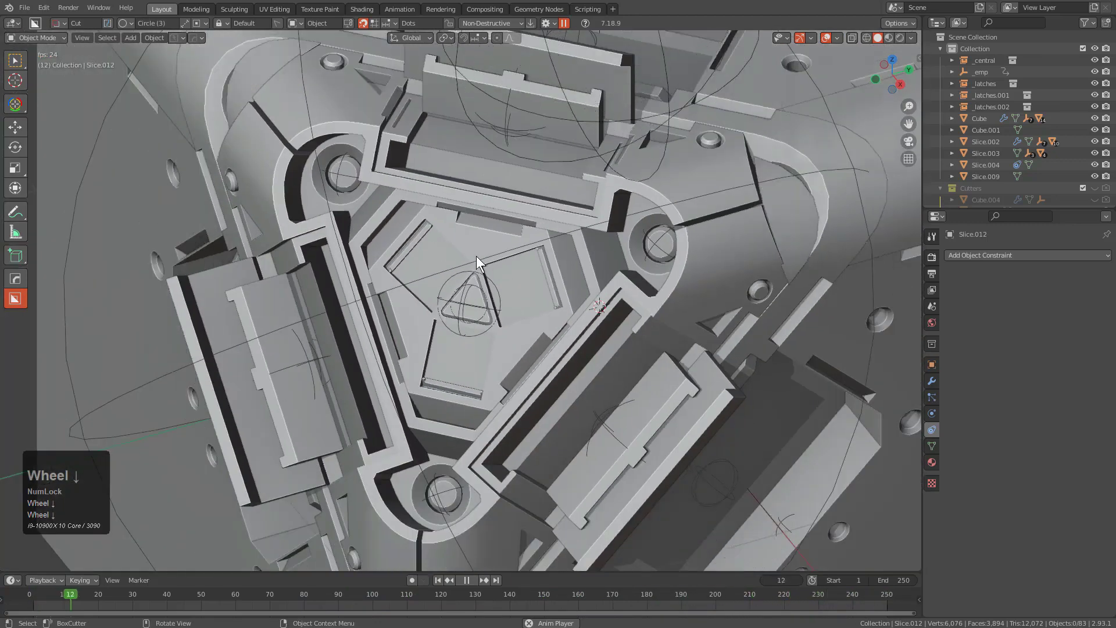
pyautogui.moveTo(476, 264); pyautogui.dragTo(522, 302, button='middle')
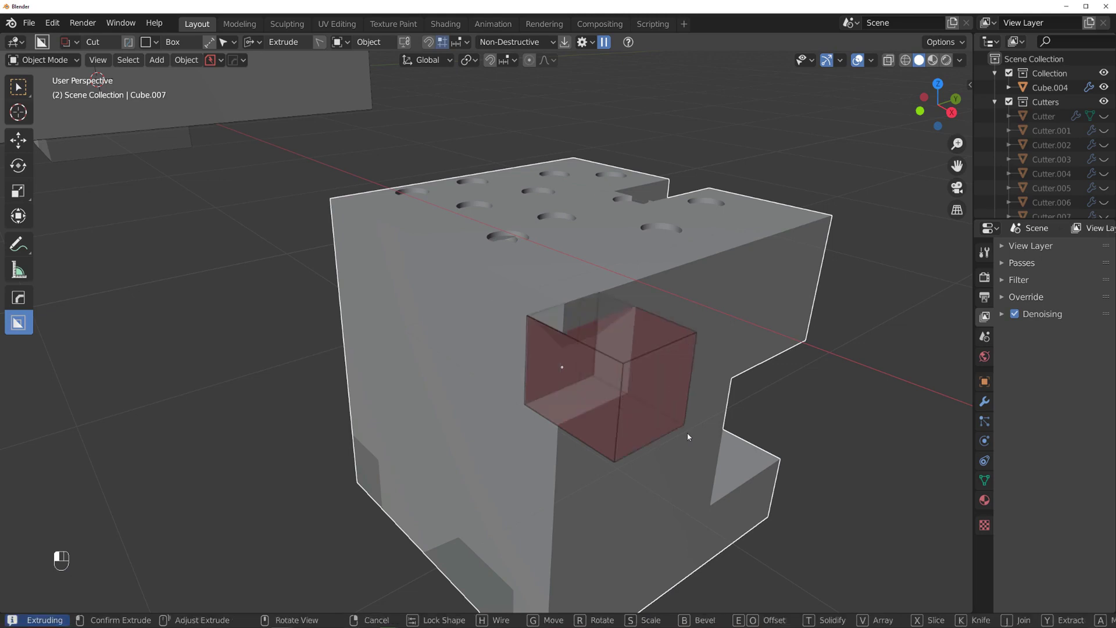
# Cut a box-shaped pocket into the vertical edge of the block with the round holes on top
pyautogui.click(688, 437)
pyautogui.press('KP_Divide')
# Set the BoxCutter alignment to Object and switch the cutter shape to Box
pyautogui.press('d')
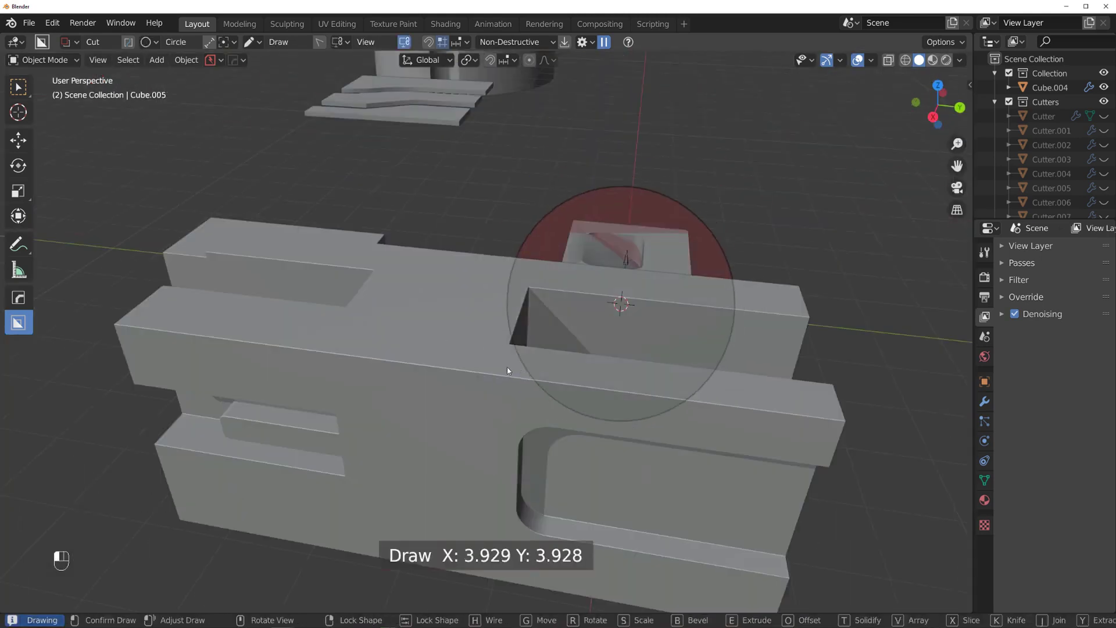
pyautogui.hotkey('shift', 'v')
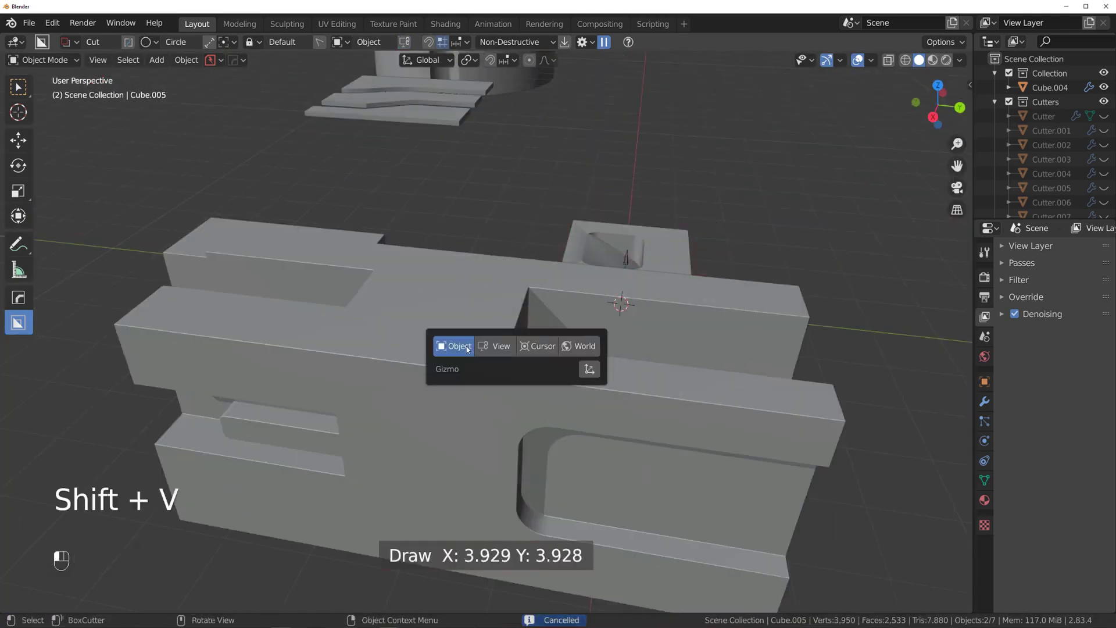
pyautogui.hotkey('shift', 'v')
pyautogui.press('d')
pyautogui.press('d')
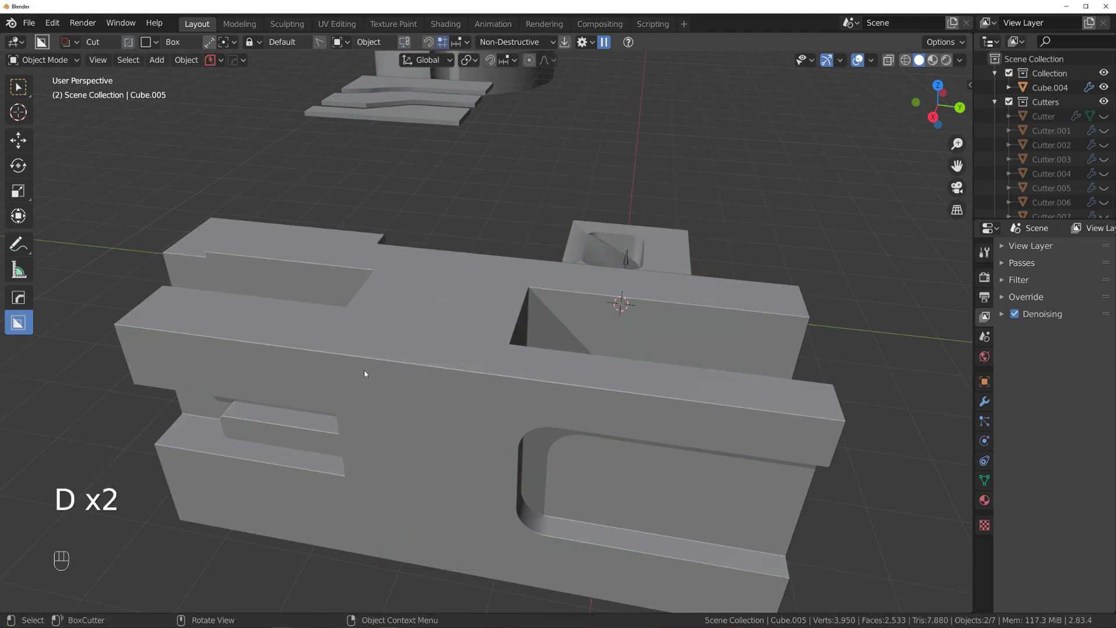
# Try to cut a box-shaped notch into the middle of the long block's front side
pyautogui.moveTo(365, 373)
pyautogui.mouseDown()
pyautogui.moveTo(404, 332)
pyautogui.moveTo(424, 420)
pyautogui.mouseUp()
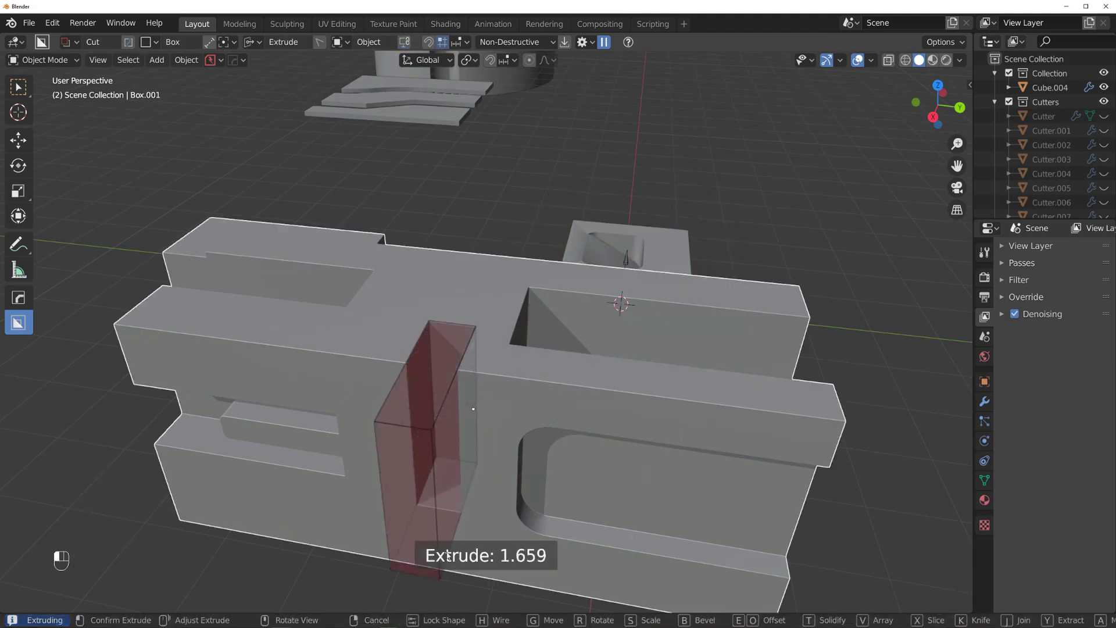
pyautogui.rightClick(462, 448)
pyautogui.click(236, 60)
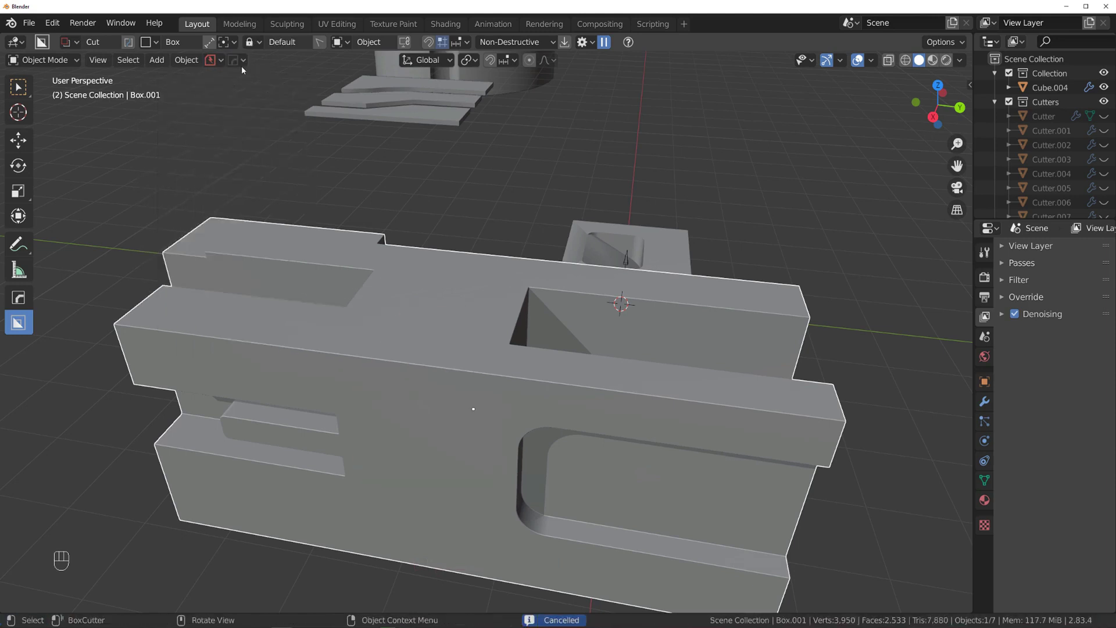
# Cut a box-shaped notch with a 0.574 extrusion through the middle of the long block's front upper edge
pyautogui.click(243, 63)
pyautogui.moveTo(410, 310); pyautogui.dragTo(443, 460)
pyautogui.click(442, 490)
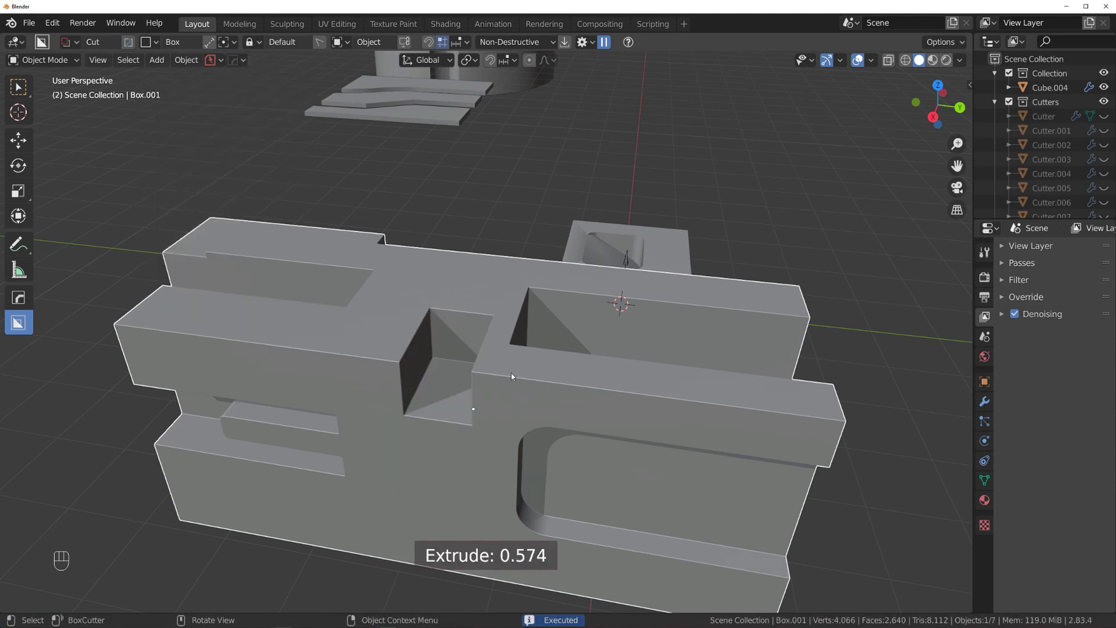
pyautogui.moveTo(511, 377); pyautogui.dragTo(504, 290, button='middle')
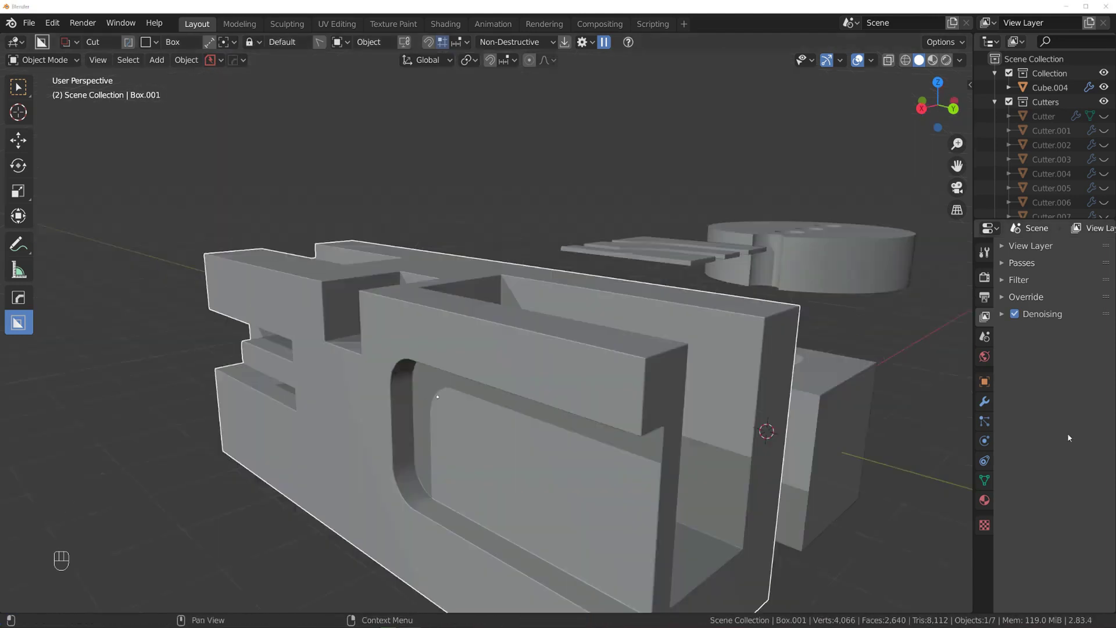
# Try moving the long block while its cutters stay hidden
pyautogui.click(582, 46)
pyautogui.scroll(-4, 588, 305)
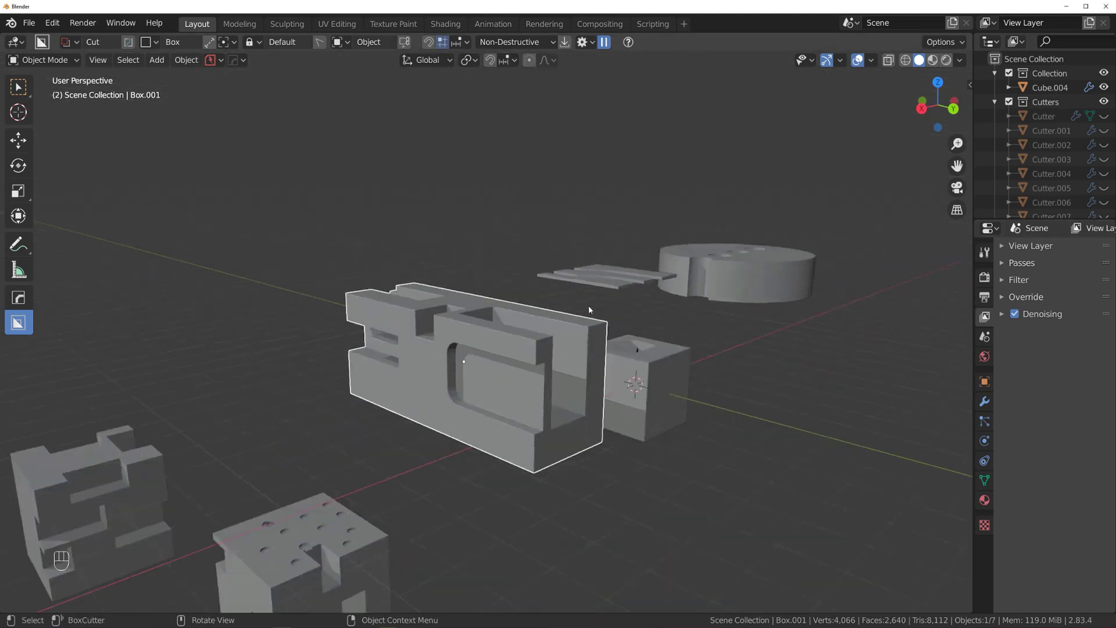
pyautogui.moveTo(589, 305); pyautogui.dragTo(543, 302, button='middle')
pyautogui.scroll(4, 484, 305)
pyautogui.press('Tab')
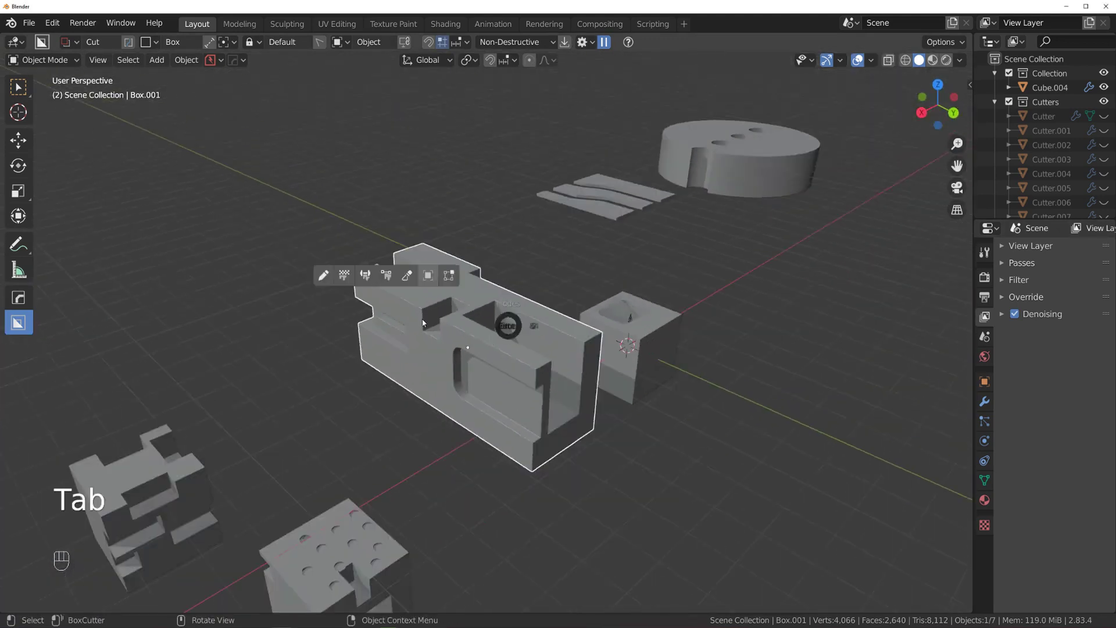
pyautogui.press('Tab')
pyautogui.press('g')
pyautogui.click(494, 262)
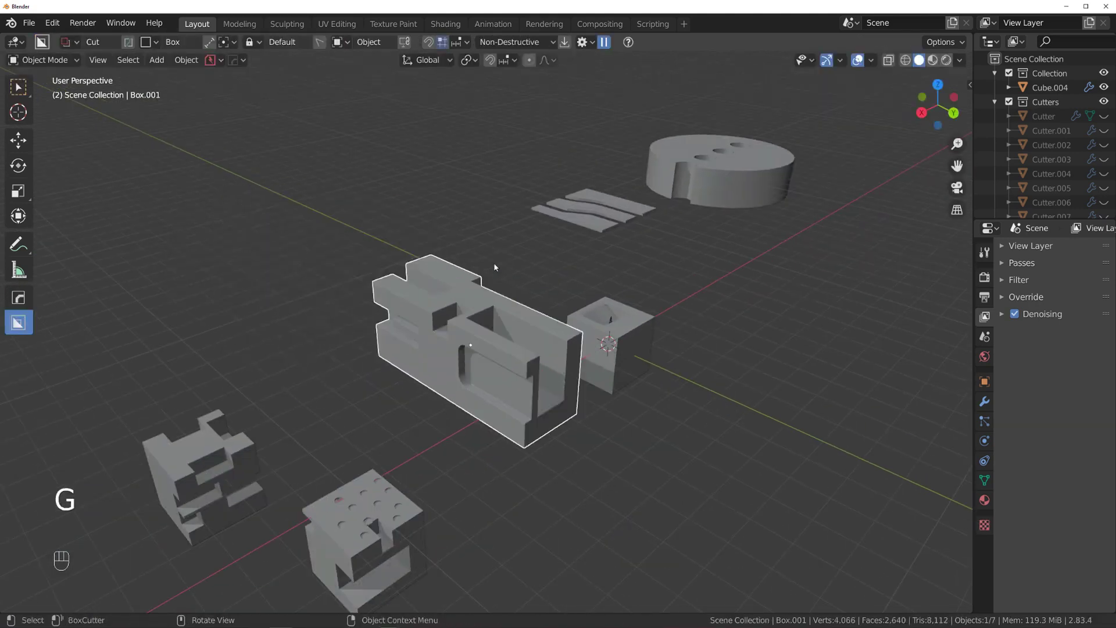
# Unhide all cutters and try moving, scaling and rotating the long block among them
pyautogui.hotkey('alt', 'h')
pyautogui.press('g')
pyautogui.click(428, 281)
pyautogui.press('s')
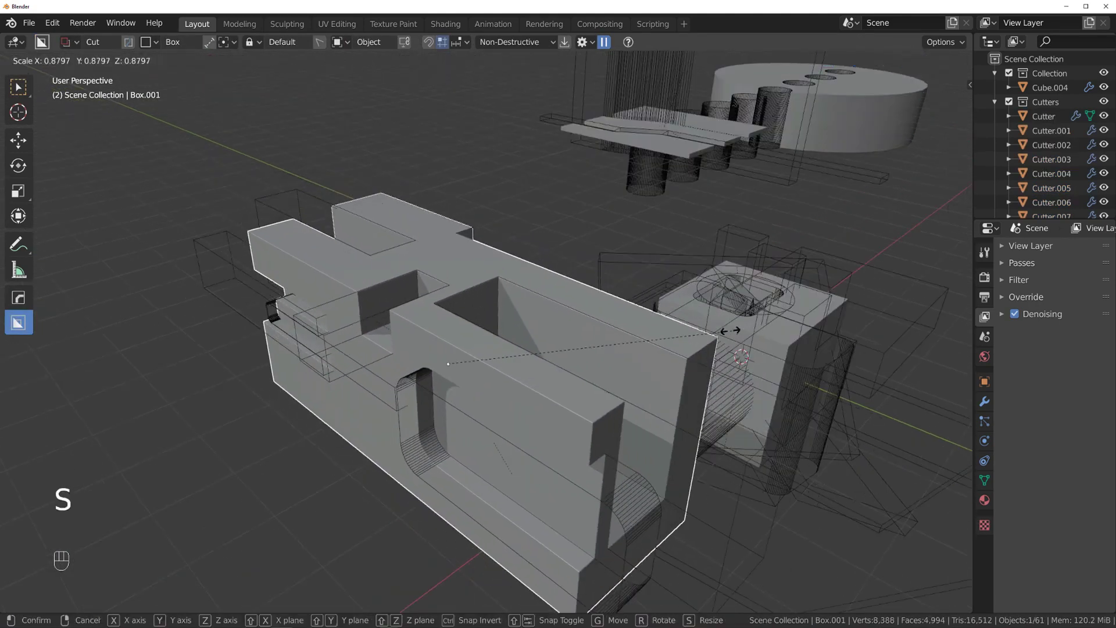
pyautogui.press('r')
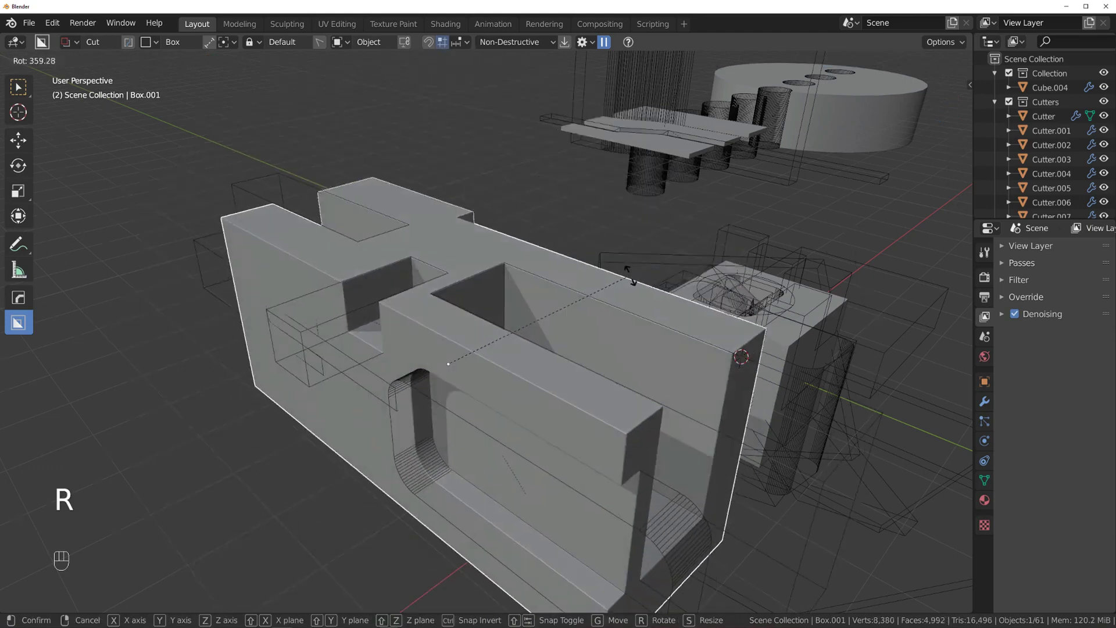
pyautogui.click(596, 303)
# Add a new cube and move it to the empty floor area away from the other models
pyautogui.scroll(-5, 595, 303)
pyautogui.moveTo(595, 302); pyautogui.dragTo(462, 316, button='middle')
pyautogui.hotkey('shift', 'a')
pyautogui.moveTo(531, 330)
pyautogui.click(578, 374)
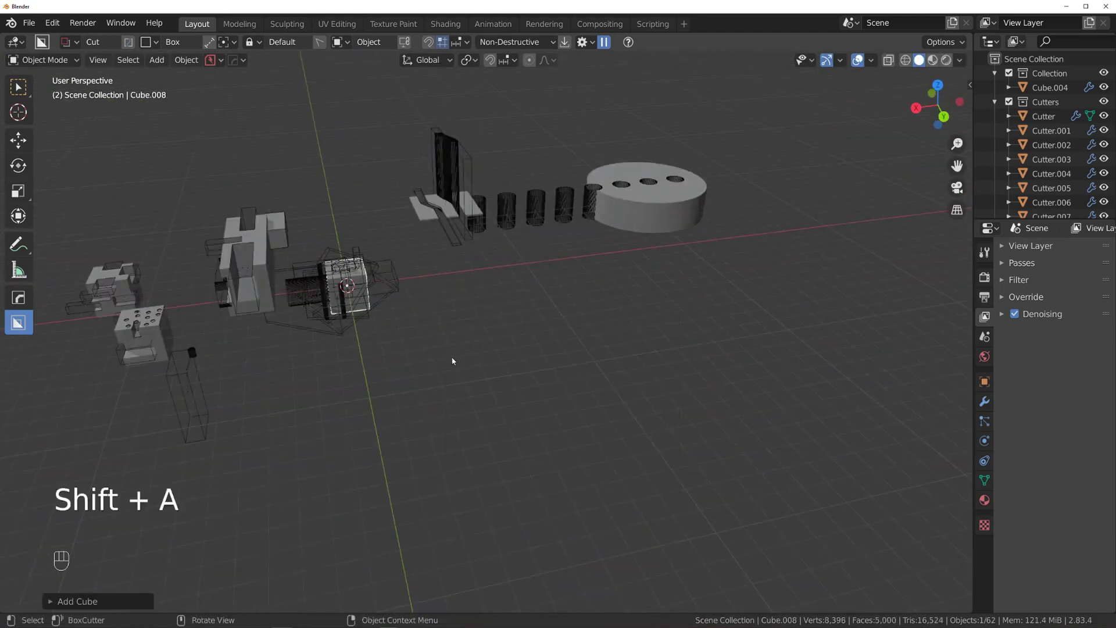
pyautogui.scroll(3, 582, 361)
pyautogui.press('g')
pyautogui.click(673, 368)
# Duplicate the new cube as a scaled-down copy overlapping it and subtract the copy with a boolean difference
pyautogui.hotkey('shift', 'd')
pyautogui.press('s')
pyautogui.click(577, 354)
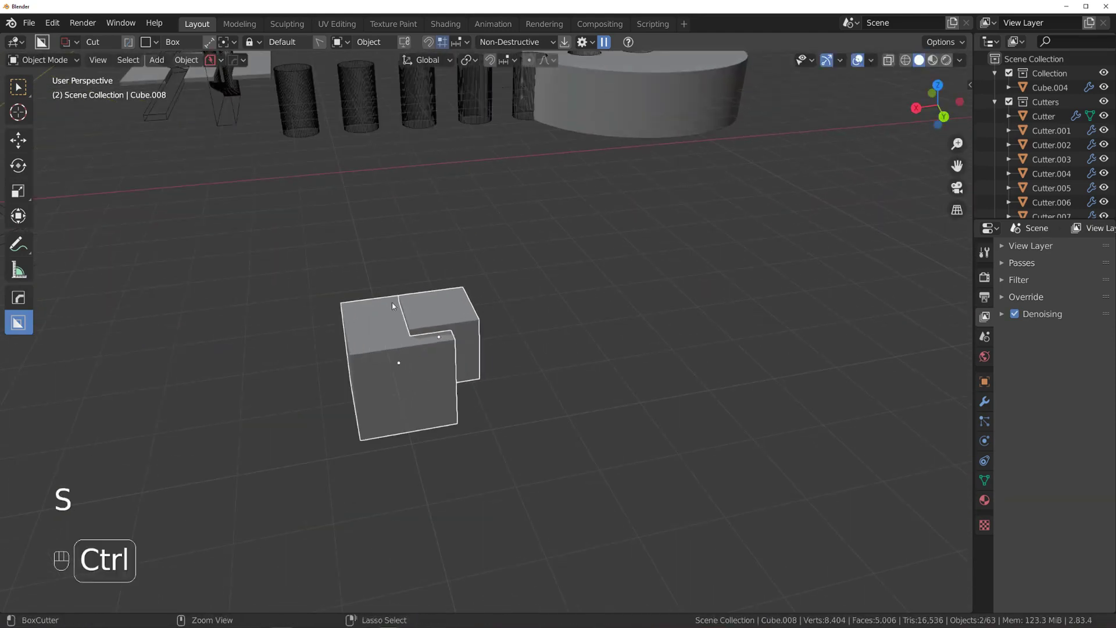
pyautogui.press('ctrl+KP_Subtract')
pyautogui.press('g')
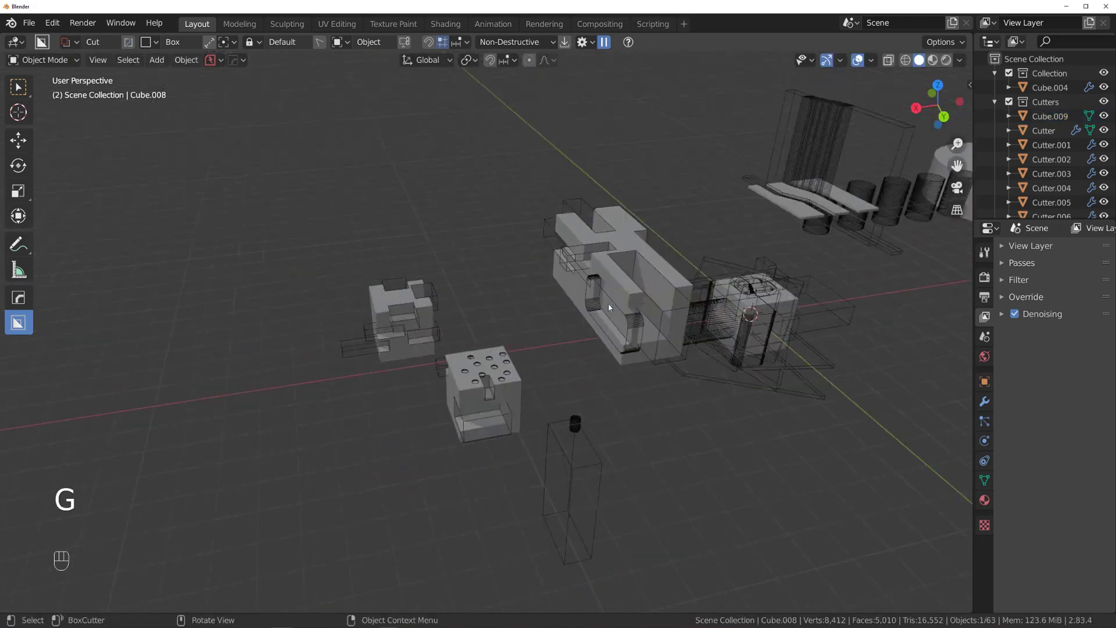
pyautogui.keyDown('shift'); pyautogui.moveTo(609, 307); pyautogui.dragTo(406, 314, button='middle'); pyautogui.keyUp('shift')
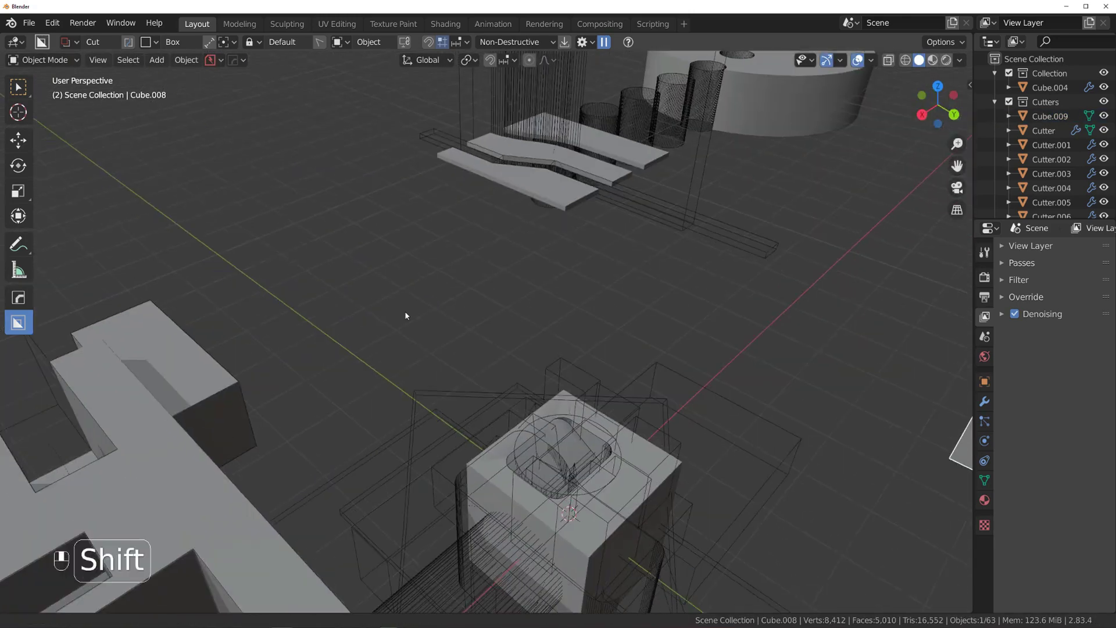
pyautogui.press('KP_5')
pyautogui.press('KP_5')
pyautogui.keyDown('shift'); pyautogui.moveTo(528, 329); pyautogui.dragTo(553, 297, button='middle'); pyautogui.keyUp('shift')
pyautogui.click(537, 314)
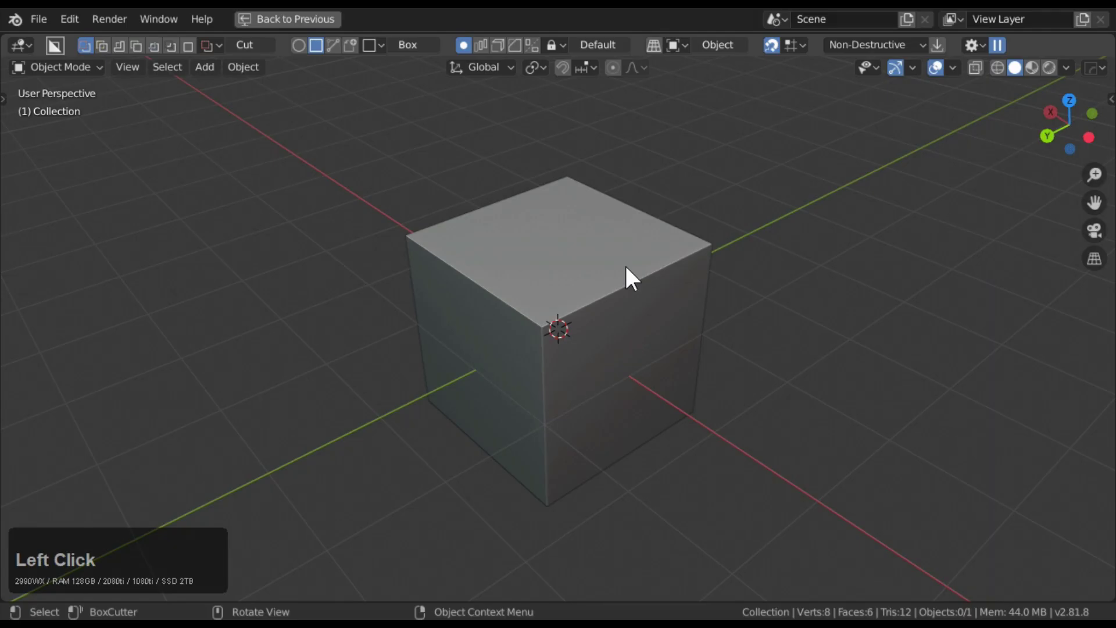
# Select the cube and cut a centred square shaft from its top face down through the bottom, leaving thin walls
pyautogui.click(622, 269)
pyautogui.press('ctrl')
pyautogui.press('ctrl')
pyautogui.moveTo(547, 245)
pyautogui.keyDown('alt'); pyautogui.mouseDown()
pyautogui.moveTo(613, 267)
pyautogui.moveTo(666, 251)
pyautogui.mouseUp(); pyautogui.keyUp('alt')
pyautogui.click(590, 429)
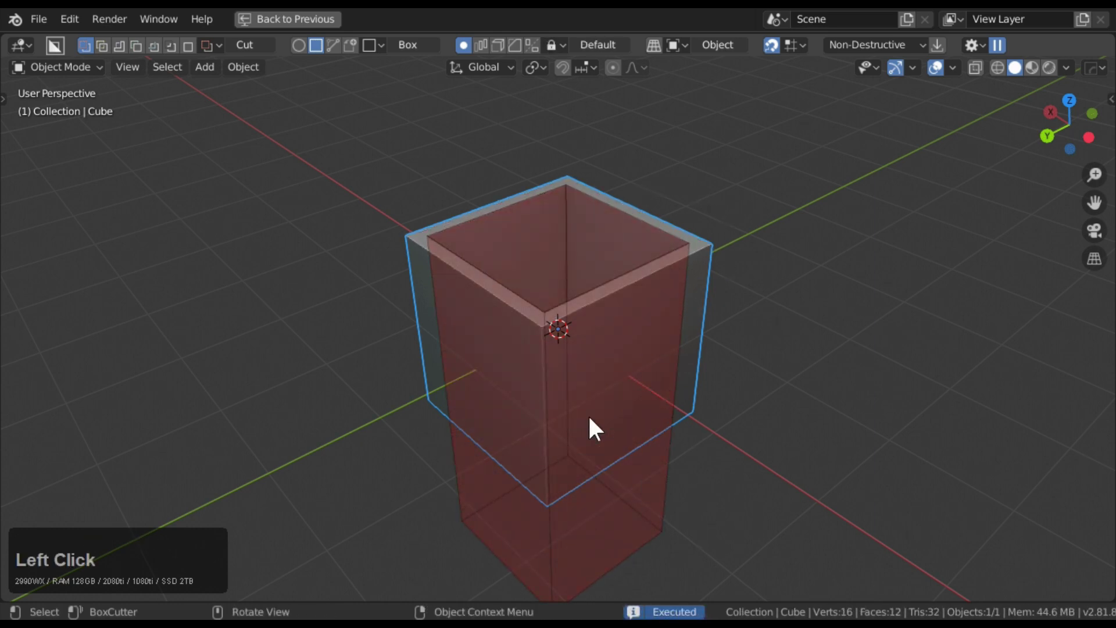
# Cut a large rectangular opening and a slimmer slot below it through the hollow cube's side wall, mirrored to the opposite wall
pyautogui.moveTo(568, 350); pyautogui.dragTo(529, 463)
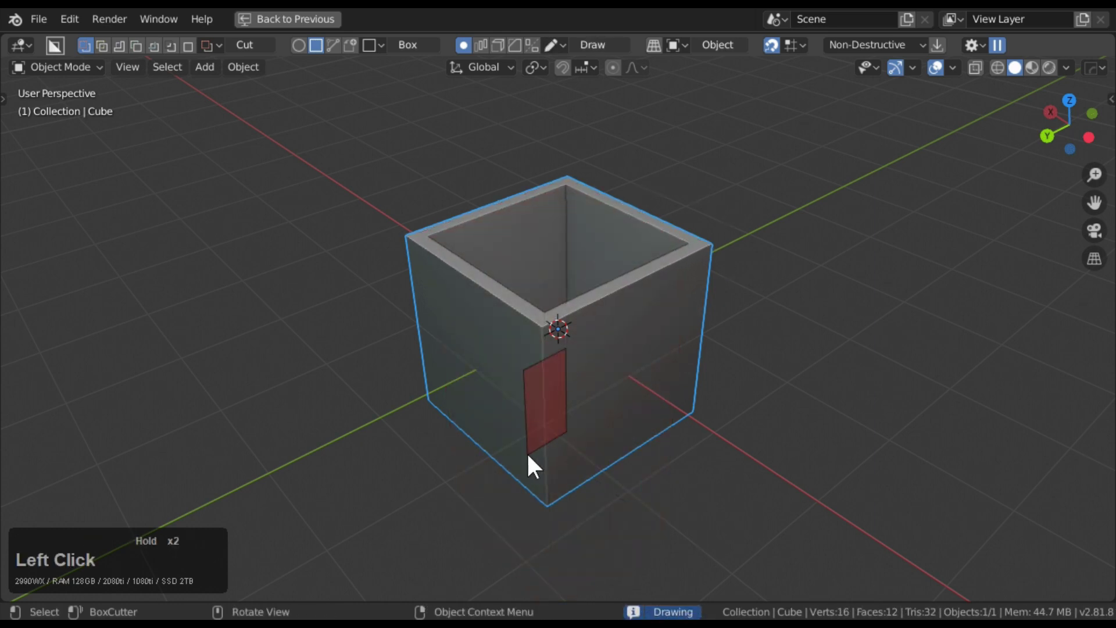
pyautogui.hotkey('alt', 'x')
pyautogui.click(433, 398)
pyautogui.moveTo(576, 466); pyautogui.dragTo(517, 508)
pyautogui.click(354, 369)
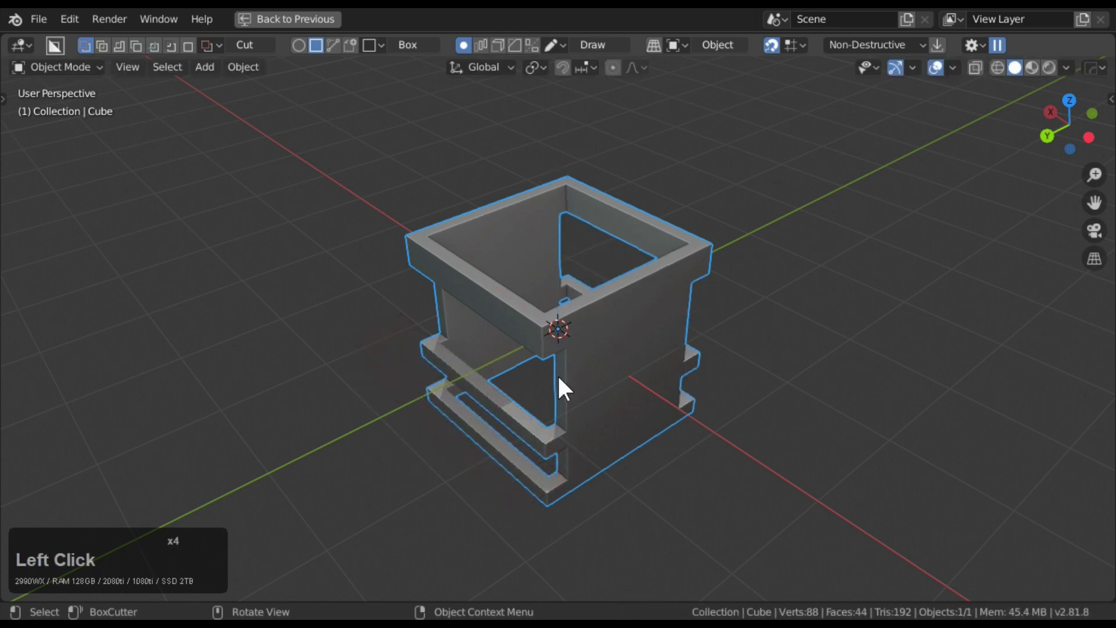
# Cut a shallow box recess with bevelled corners into the vertical front corner of the hollow cube
pyautogui.moveTo(595, 320); pyautogui.dragTo(500, 489)
pyautogui.press('b')
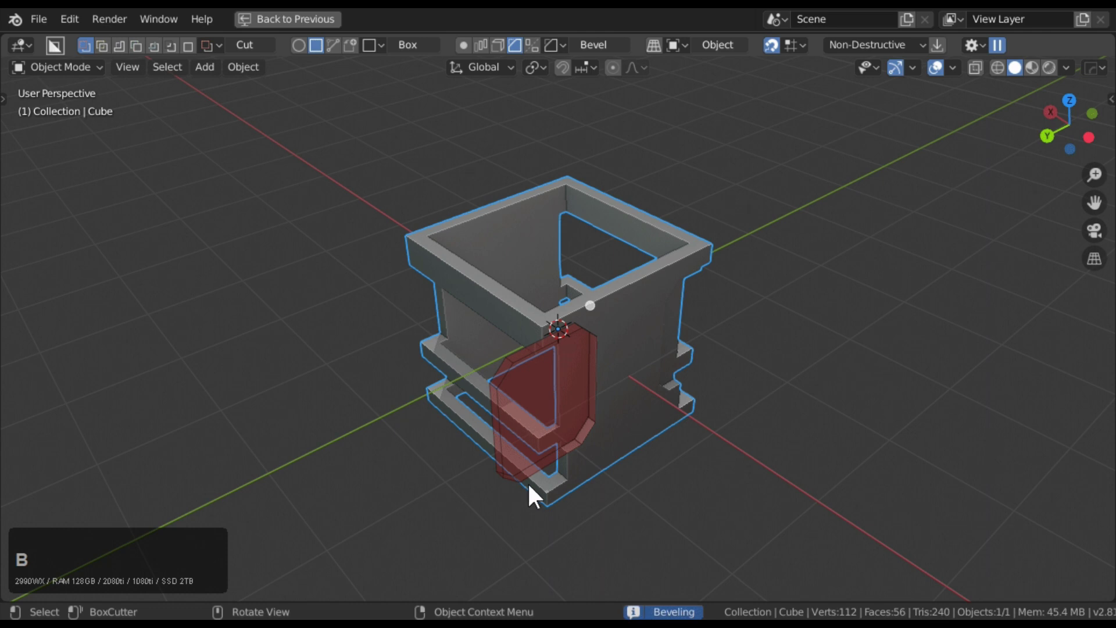
pyautogui.click(577, 371)
pyautogui.click(598, 340)
# Cut a shallow full-height box recess into the hollow cube's solid side wall beside the bevelled recess
pyautogui.click(602, 308)
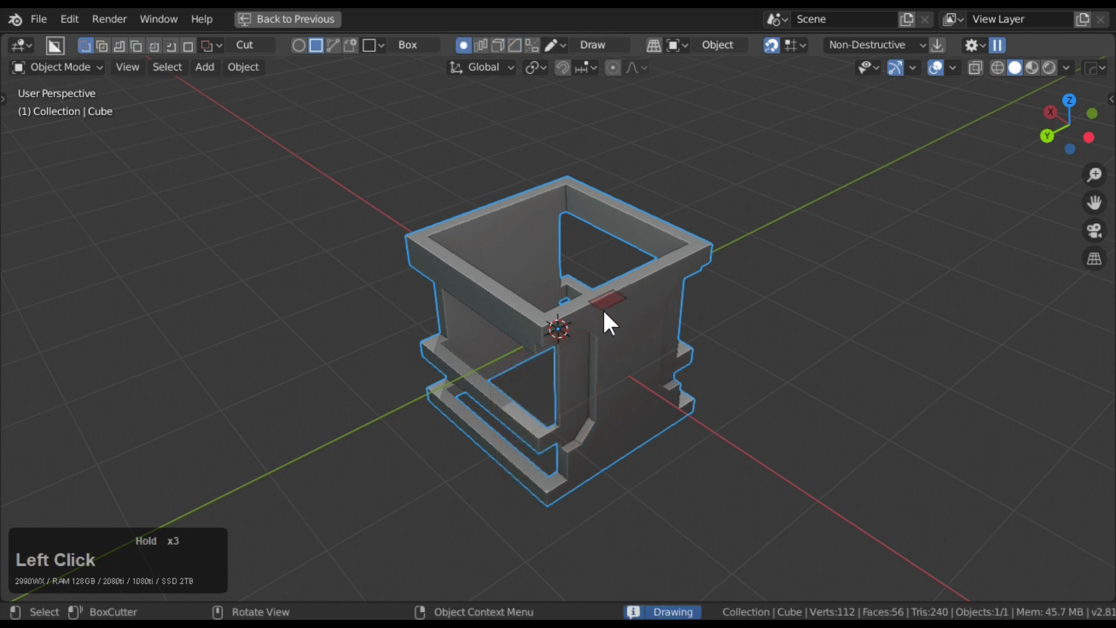
pyautogui.click(602, 308)
pyautogui.click(496, 301)
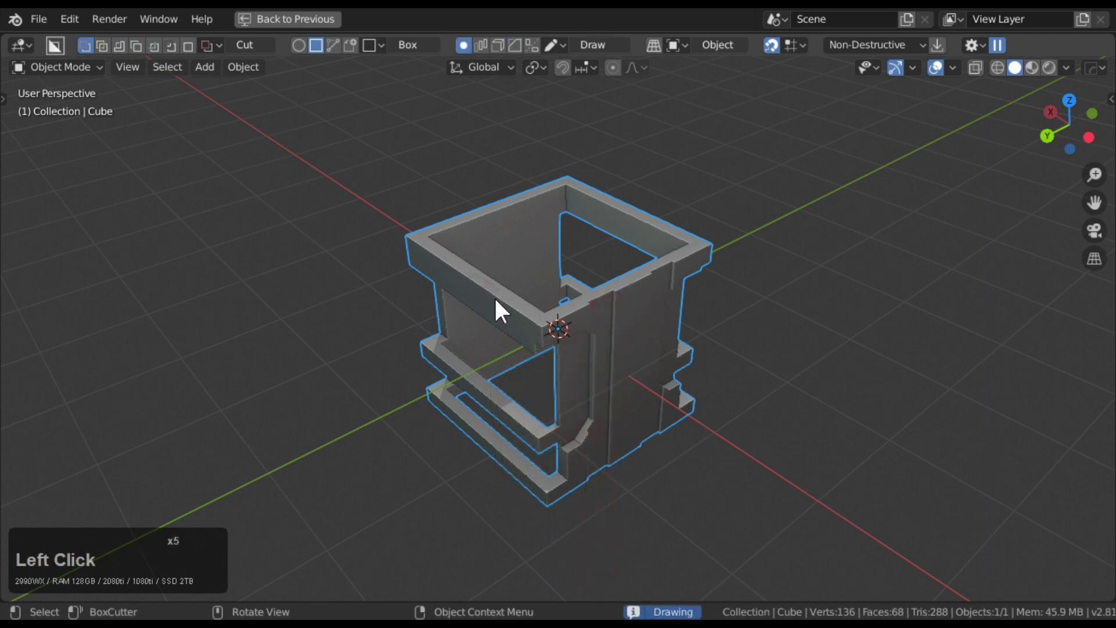
pyautogui.click(515, 328)
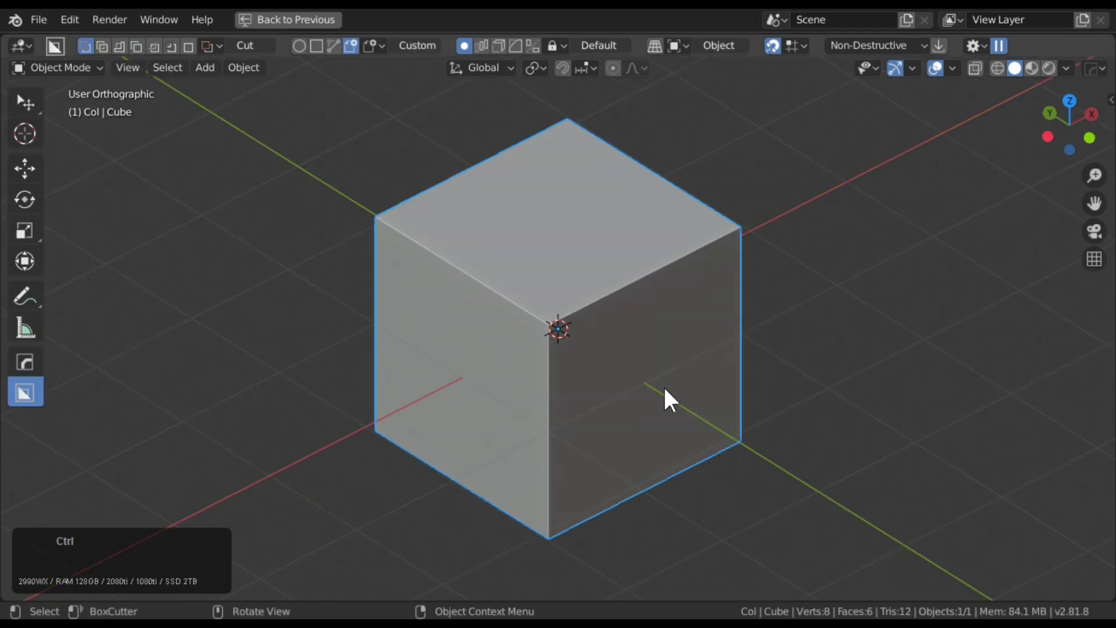
# Draw a Custom shape cutter across the cube's side face, extrude it and cycle through the available custom cutter shapes
pyautogui.moveTo(664, 385); pyautogui.dragTo(651, 382, button='middle')
pyautogui.moveTo(652, 382)
pyautogui.keyDown('ctrl'); pyautogui.mouseDown()
pyautogui.moveTo(734, 415)
pyautogui.moveTo(720, 407)
pyautogui.mouseUp(); pyautogui.keyUp('ctrl')
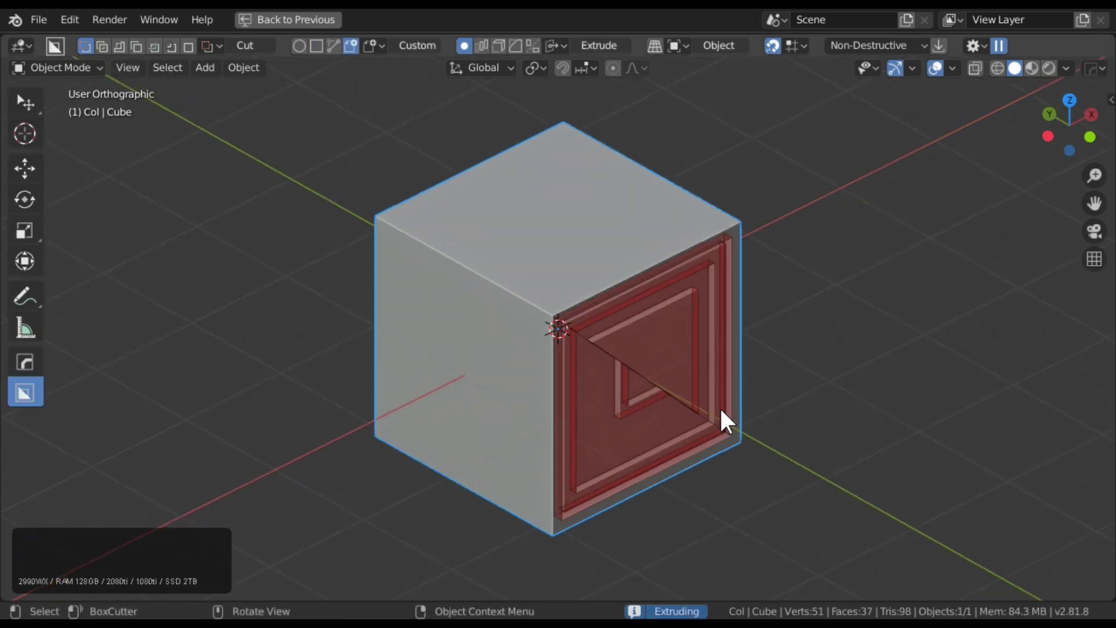
pyautogui.press('c')
pyautogui.press('c')
pyautogui.press('c')
pyautogui.press('c')
pyautogui.press('c')
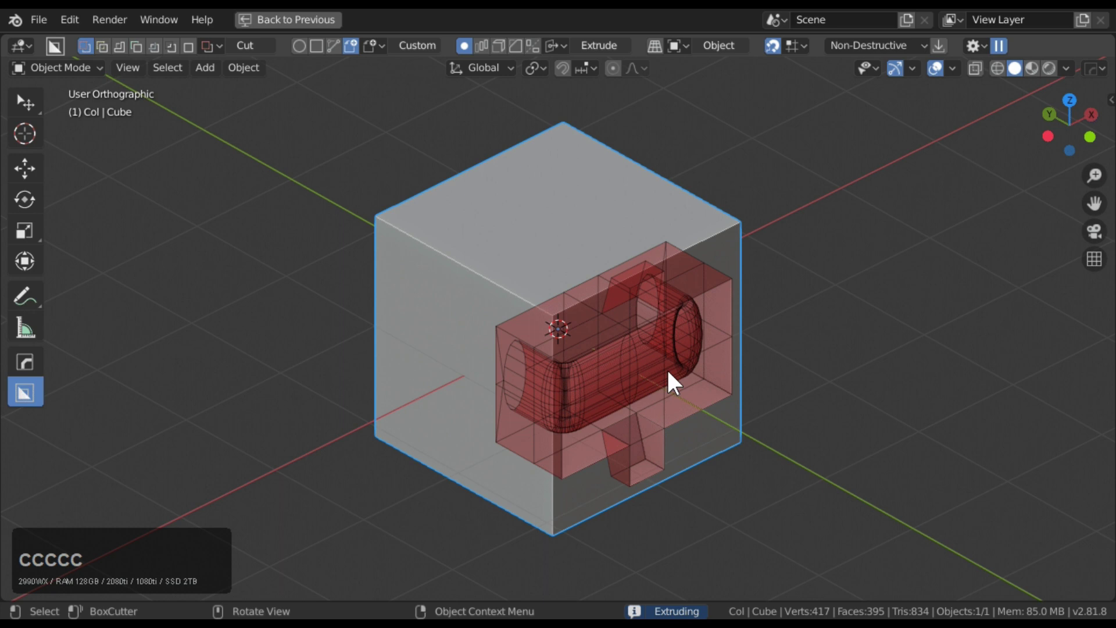
pyautogui.press('c')
pyautogui.press('c')
pyautogui.press('c')
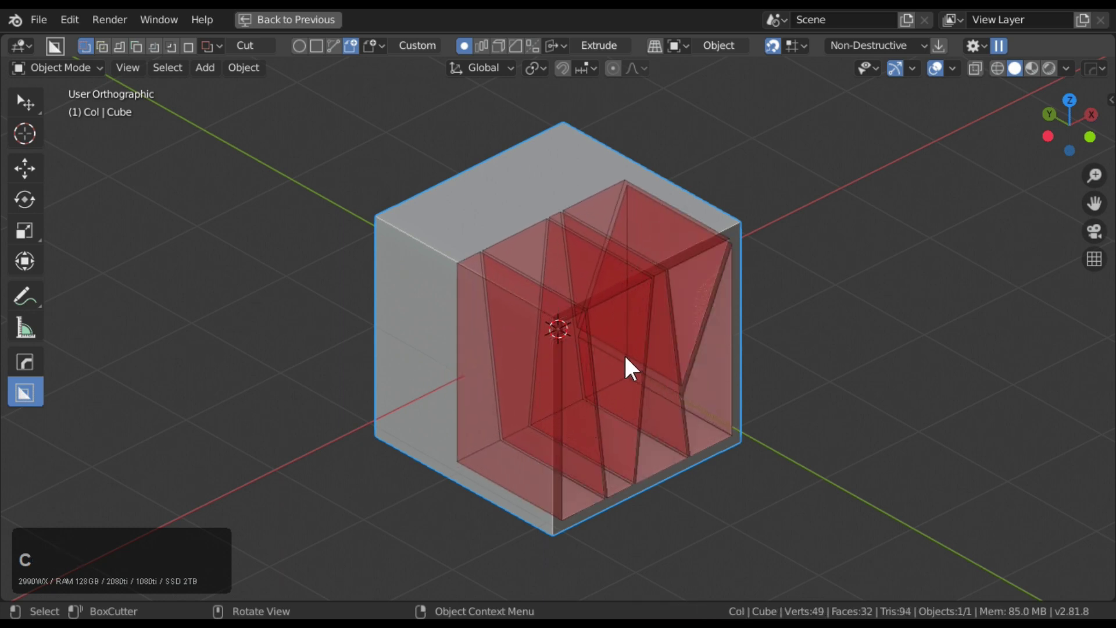
pyautogui.press('c')
# Switch the cutter preview to wireframe, cycle through more custom shapes and cut with the hollow chamber shape containing detailed inner parts
pyautogui.press('h')
pyautogui.press('c')
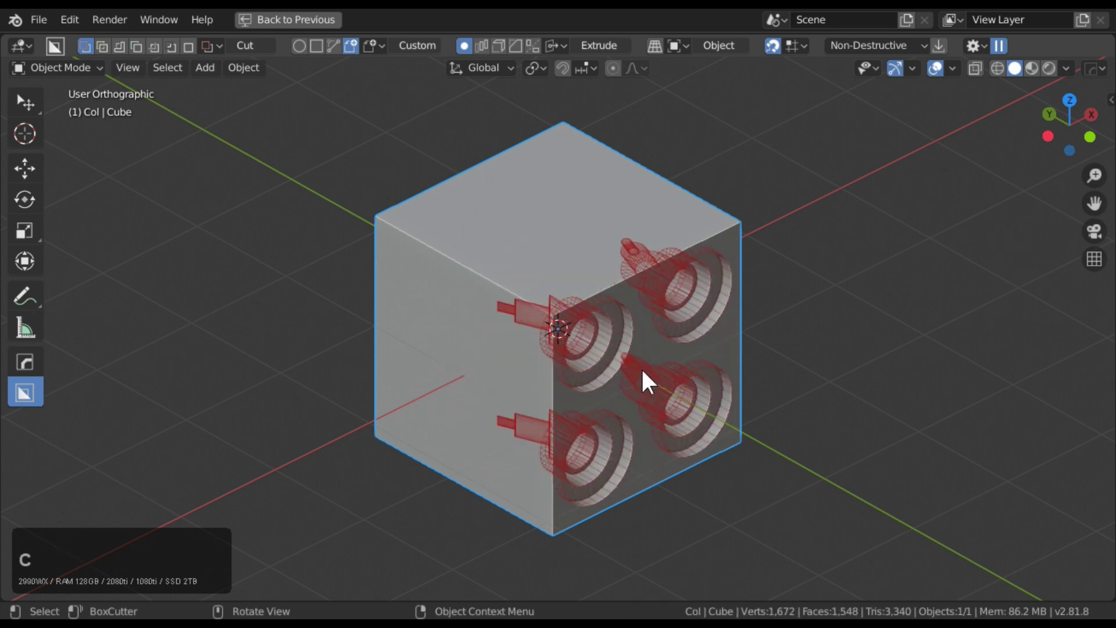
pyautogui.press('c')
pyautogui.press('c')
pyautogui.press('c')
pyautogui.press('c')
pyautogui.press('c')
pyautogui.press('c')
pyautogui.press('c')
pyautogui.press('c')
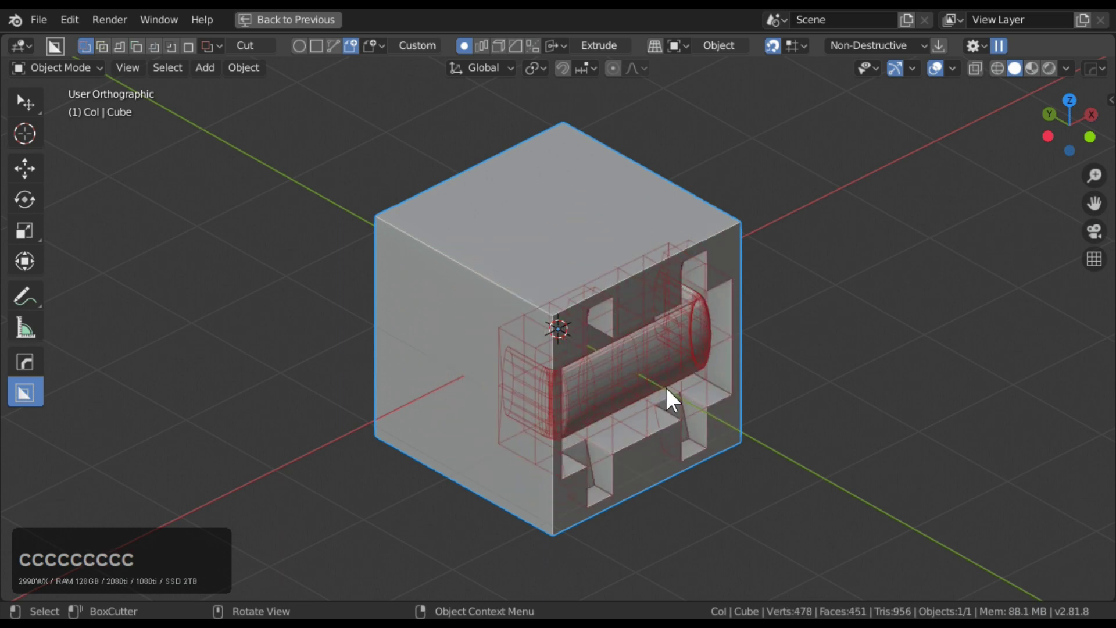
pyautogui.press('c')
pyautogui.click(552, 332)
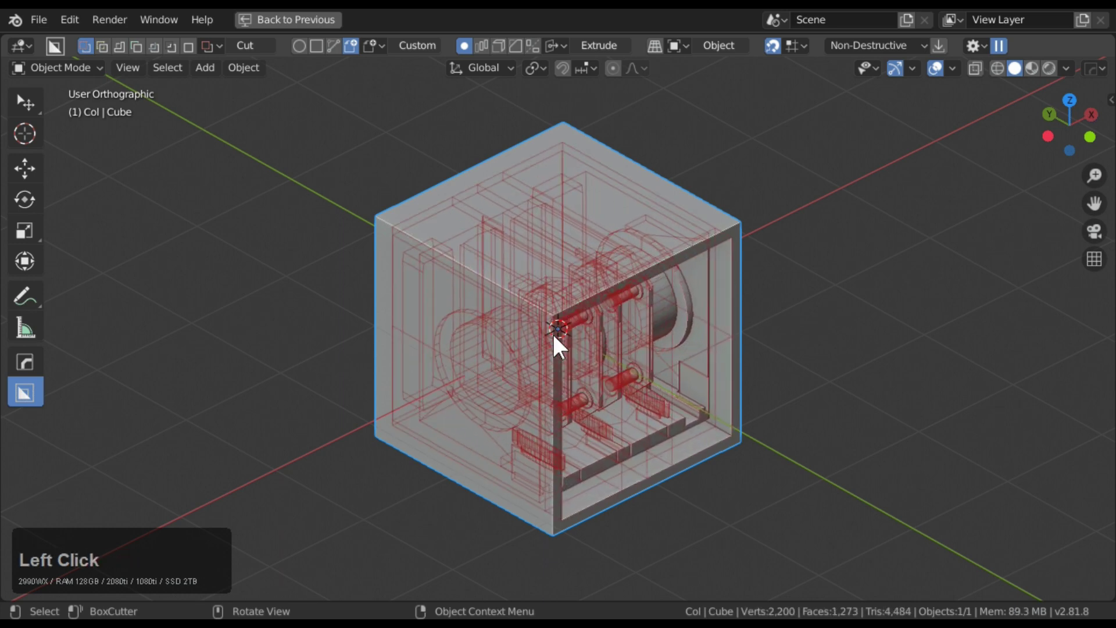
pyautogui.scroll(6, 434, 375)
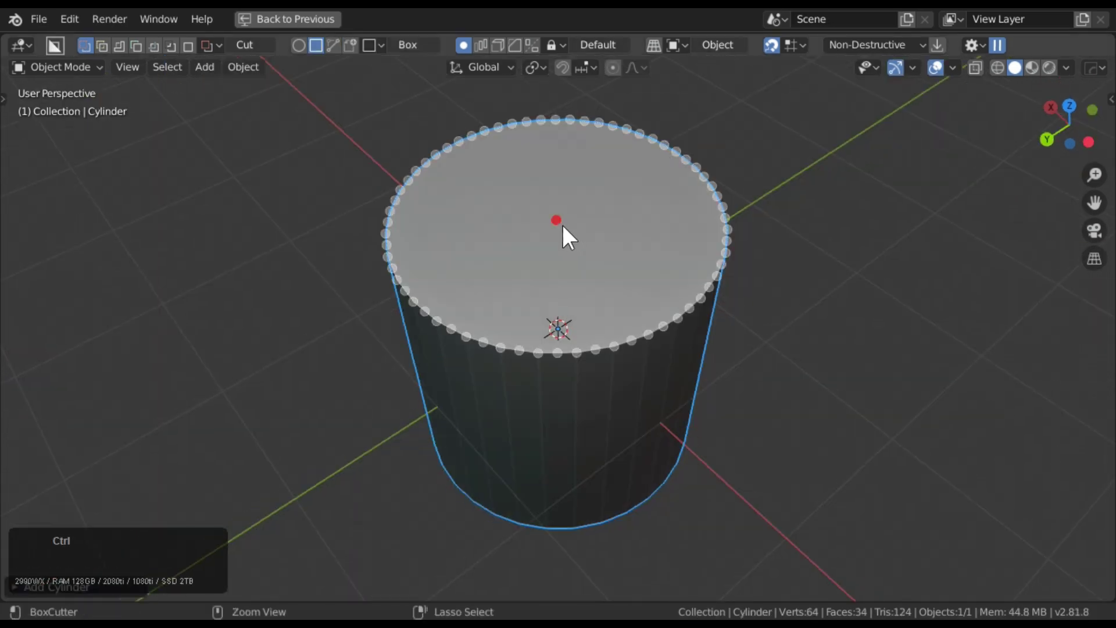
# Cut a straight rectangular channel across the centre of the cylinder's top face
pyautogui.moveTo(547, 223); pyautogui.dragTo(679, 372)
pyautogui.press('d')
pyautogui.press('d')
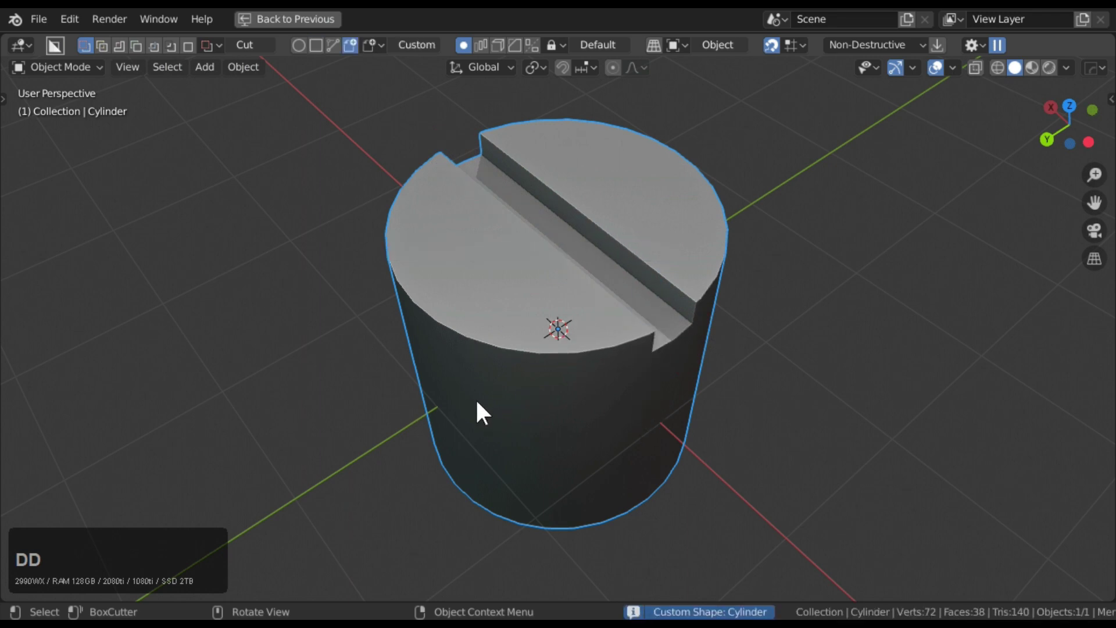
# Switch the cutter shape to Circle, draw a centred round cutter into the cylinder's top and lock the shape
pyautogui.press('d')
pyautogui.click(314, 351)
pyautogui.press('ctrl')
pyautogui.moveTo(557, 242)
pyautogui.mouseDown()
pyautogui.moveTo(632, 304)
pyautogui.moveTo(653, 373)
pyautogui.mouseUp()
pyautogui.press('Tab')
pyautogui.click(557, 243)
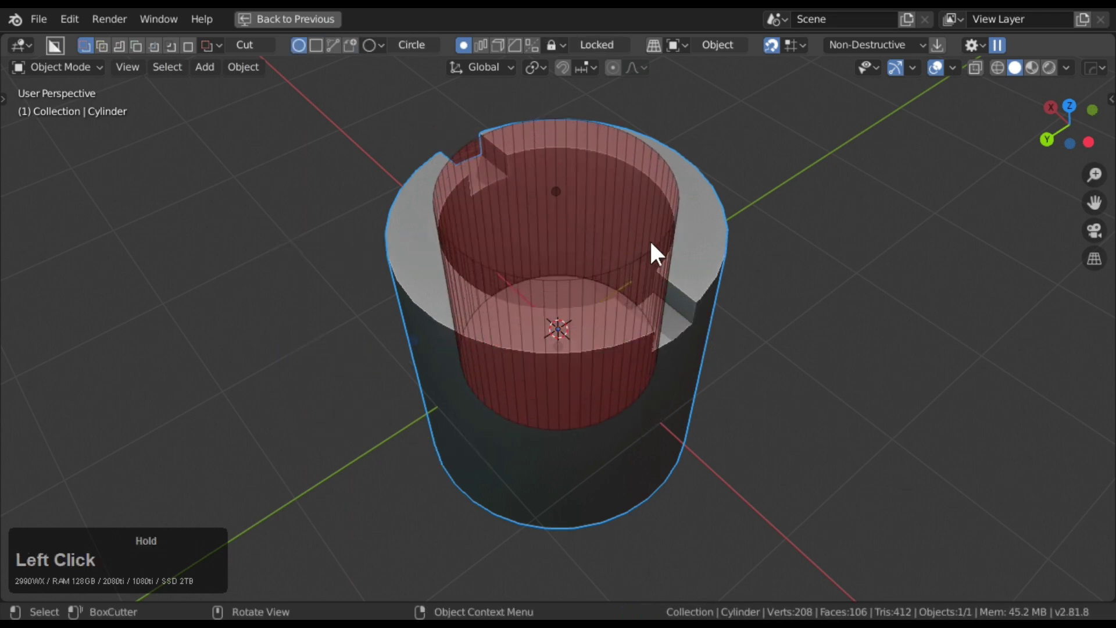
# Resize the locked round cutter and finish a stepped pair of concentric round pockets in the cylinder's top
pyautogui.moveTo(633, 262); pyautogui.dragTo(706, 303)
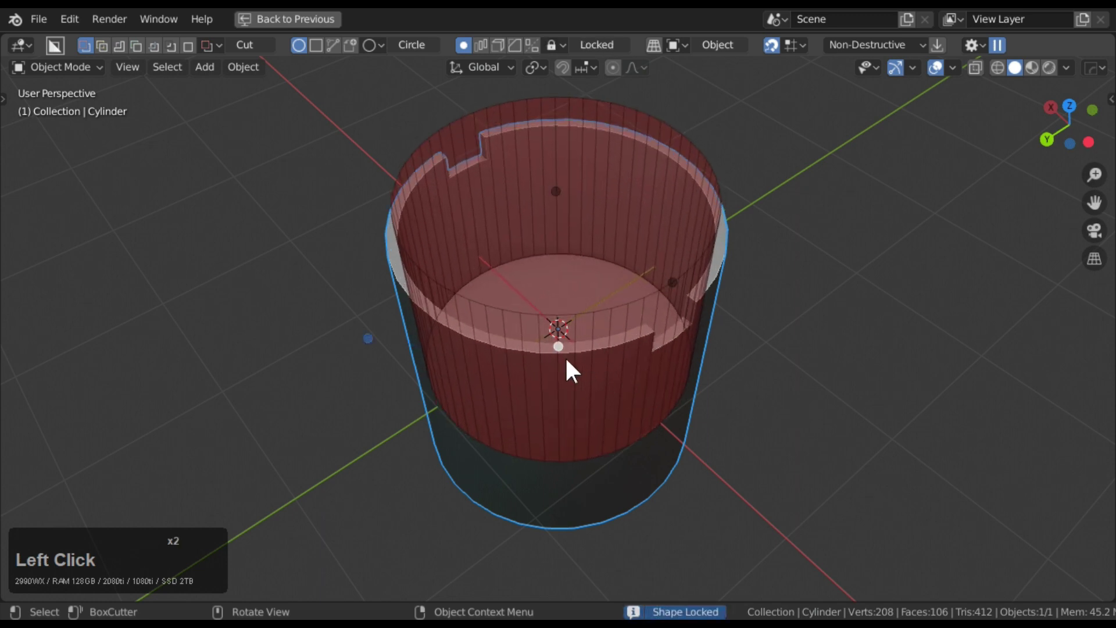
pyautogui.moveTo(569, 368)
pyautogui.mouseDown()
pyautogui.moveTo(553, 279)
pyautogui.moveTo(581, 265)
pyautogui.moveTo(633, 267)
pyautogui.moveTo(703, 281)
pyautogui.moveTo(702, 290)
pyautogui.mouseUp()
pyautogui.click(598, 254)
pyautogui.press('ctrl')
pyautogui.click(684, 326)
# Switch the cutter shape to Box and extrude a narrow centred box cutter across the cylinder's pocket
pyautogui.press('d')
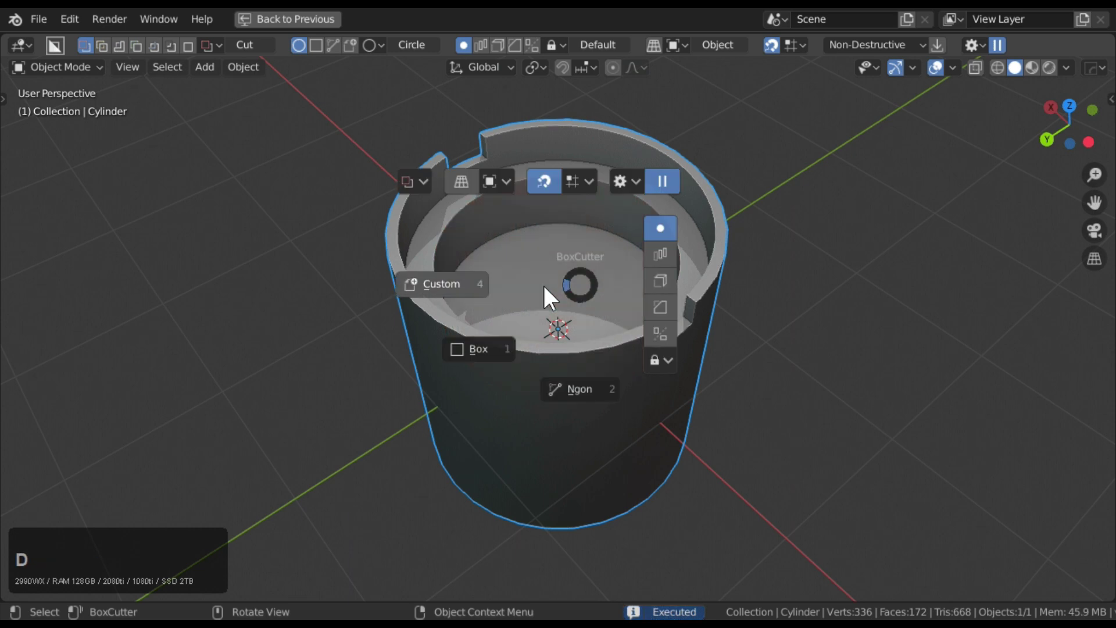
pyautogui.click(524, 337)
pyautogui.press('ctrl')
pyautogui.moveTo(561, 303); pyautogui.dragTo(673, 365)
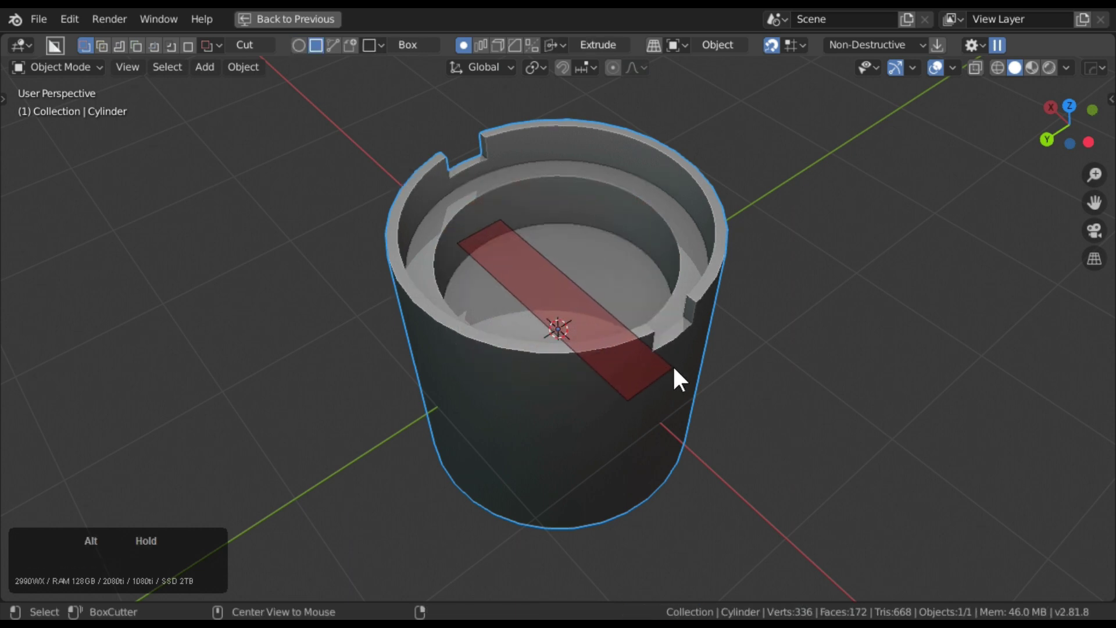
pyautogui.press('e')
pyautogui.click(626, 299)
pyautogui.click(563, 325)
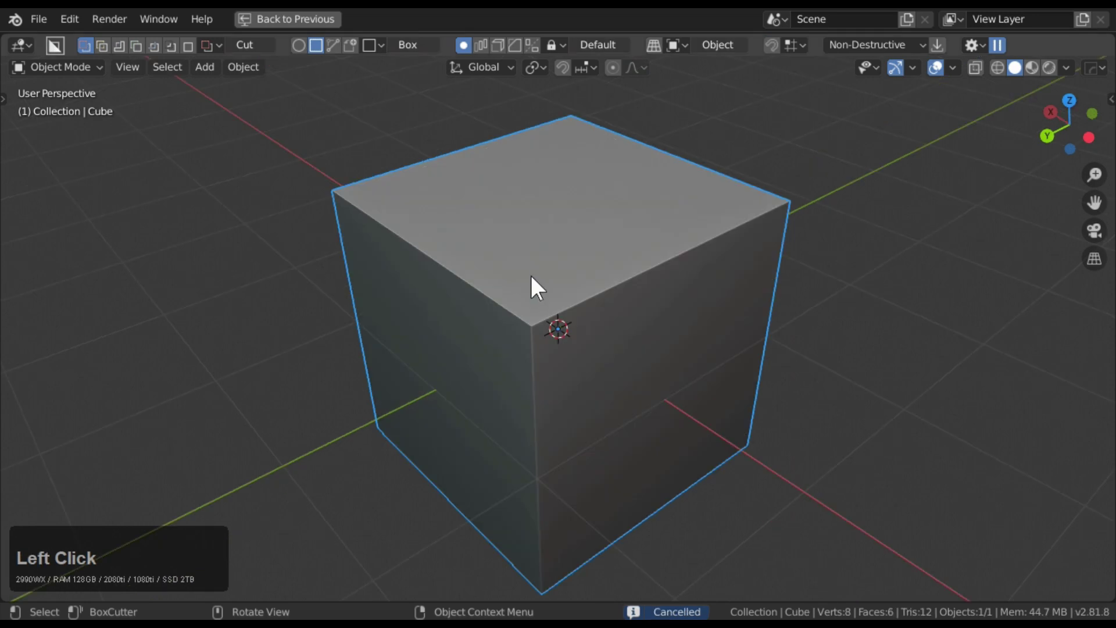
# Cut a box notch into the cube's front top corner and a second box notch along the adjoining top edge
pyautogui.moveTo(532, 276); pyautogui.dragTo(534, 372)
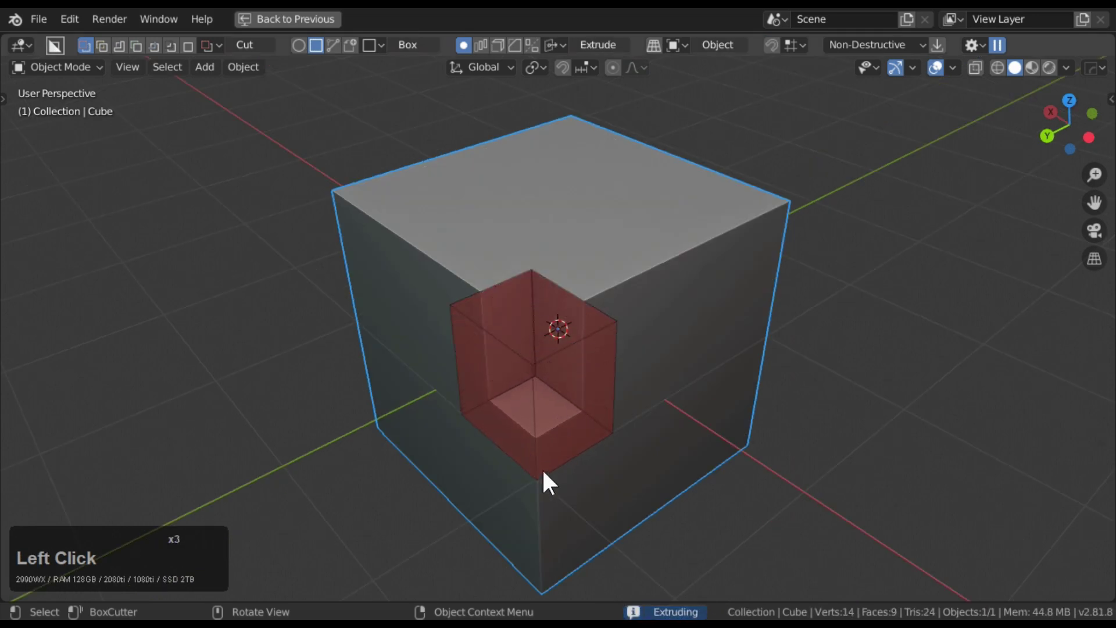
pyautogui.click(606, 265)
pyautogui.moveTo(669, 247)
pyautogui.mouseDown()
pyautogui.moveTo(623, 339)
pyautogui.moveTo(625, 226)
pyautogui.moveTo(545, 415)
pyautogui.moveTo(563, 524)
pyautogui.mouseUp()
pyautogui.click(595, 286)
# Cut an inset box groove around the notched corner and slice a larger box region around it into a separate piece
pyautogui.press('z')
pyautogui.click(563, 523)
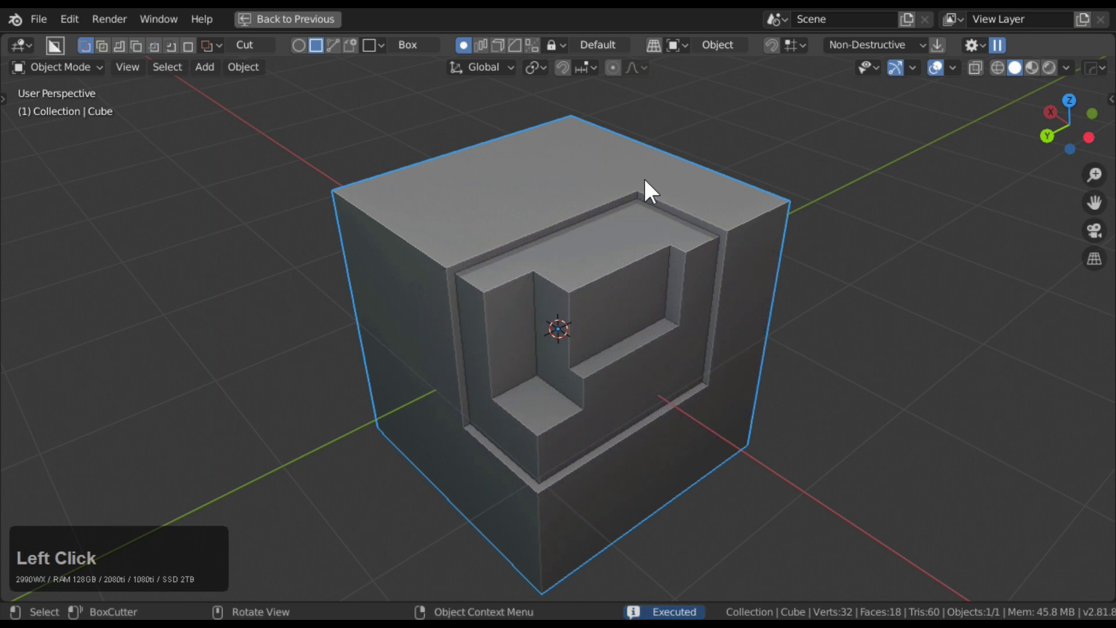
pyautogui.press('x')
pyautogui.moveTo(644, 180)
pyautogui.mouseDown()
pyautogui.moveTo(573, 317)
pyautogui.moveTo(555, 458)
pyautogui.moveTo(580, 563)
pyautogui.mouseUp()
pyautogui.click(578, 564)
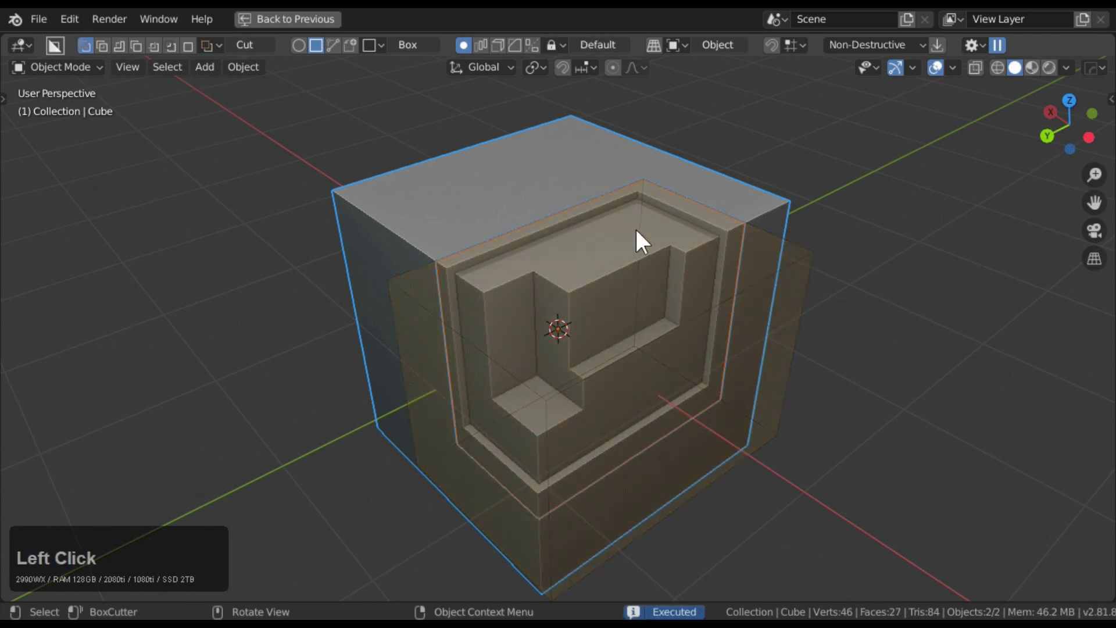
# Extract the notched, grooved corner region as a custom cutter and cut that shape into the cube's adjoining side face
pyautogui.click(640, 185)
pyautogui.moveTo(638, 180)
pyautogui.mouseDown()
pyautogui.moveTo(571, 325)
pyautogui.moveTo(573, 399)
pyautogui.mouseUp()
pyautogui.press('y')
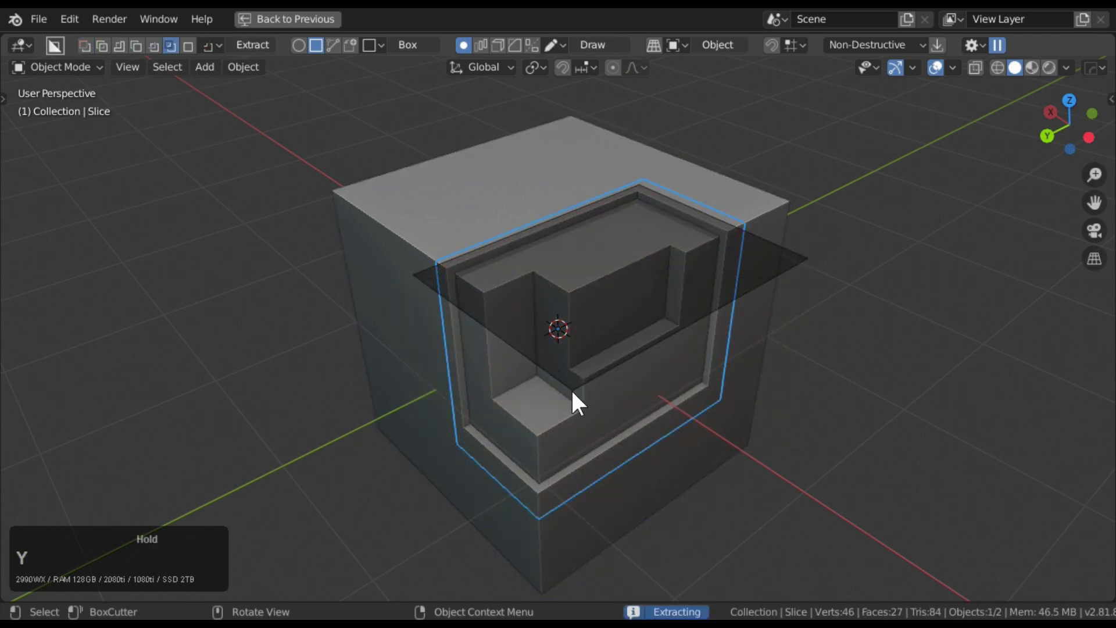
pyautogui.click(578, 564)
pyautogui.click(343, 207)
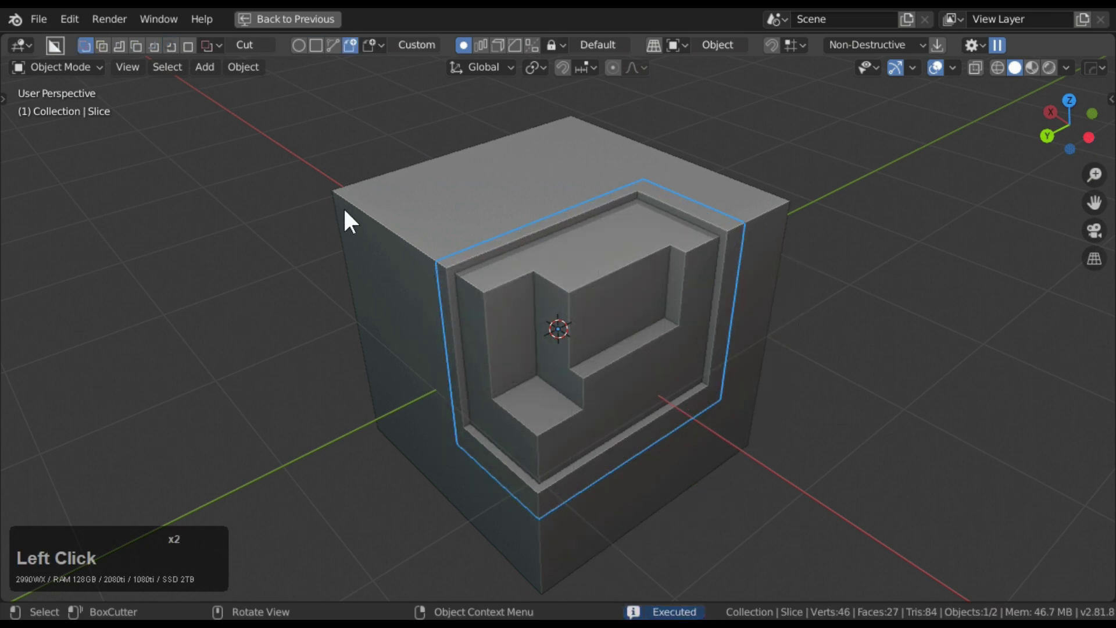
pyautogui.moveTo(343, 207); pyautogui.dragTo(449, 432)
pyautogui.click(494, 385)
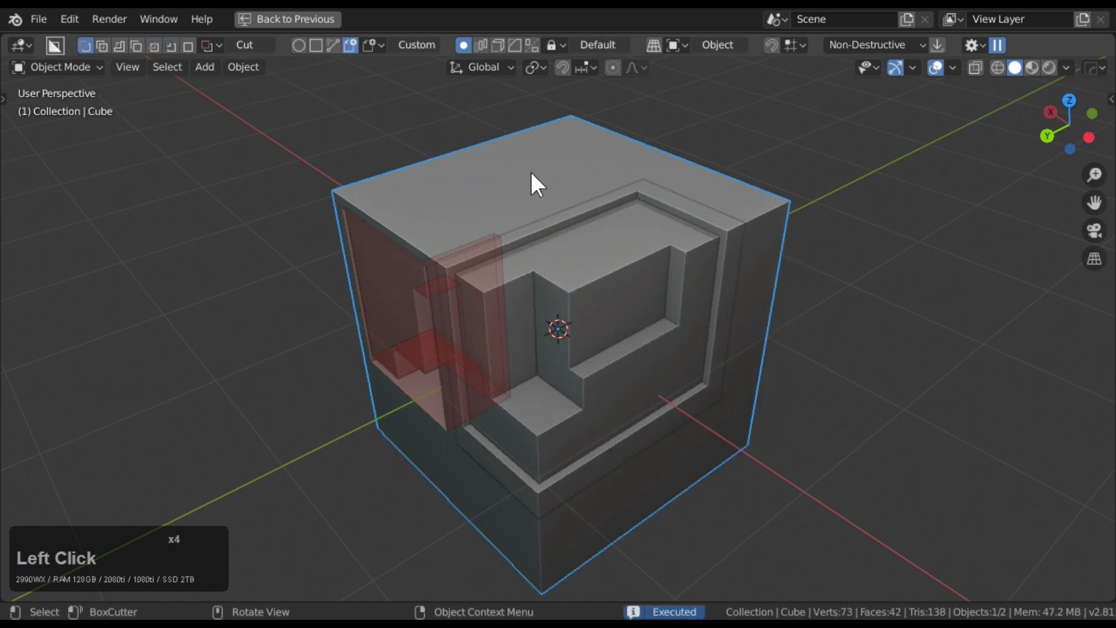
# Lock and adjust another cutter on the cube's side face and make a further cut down from the top face
pyautogui.click(512, 186)
pyautogui.press('Tab')
pyautogui.press('w')
pyautogui.moveTo(427, 216)
pyautogui.mouseDown()
pyautogui.moveTo(394, 302)
pyautogui.moveTo(439, 341)
pyautogui.mouseUp()
pyautogui.press('x')
pyautogui.click(577, 240)
pyautogui.moveTo(577, 240); pyautogui.dragTo(559, 355)
pyautogui.click(579, 546)
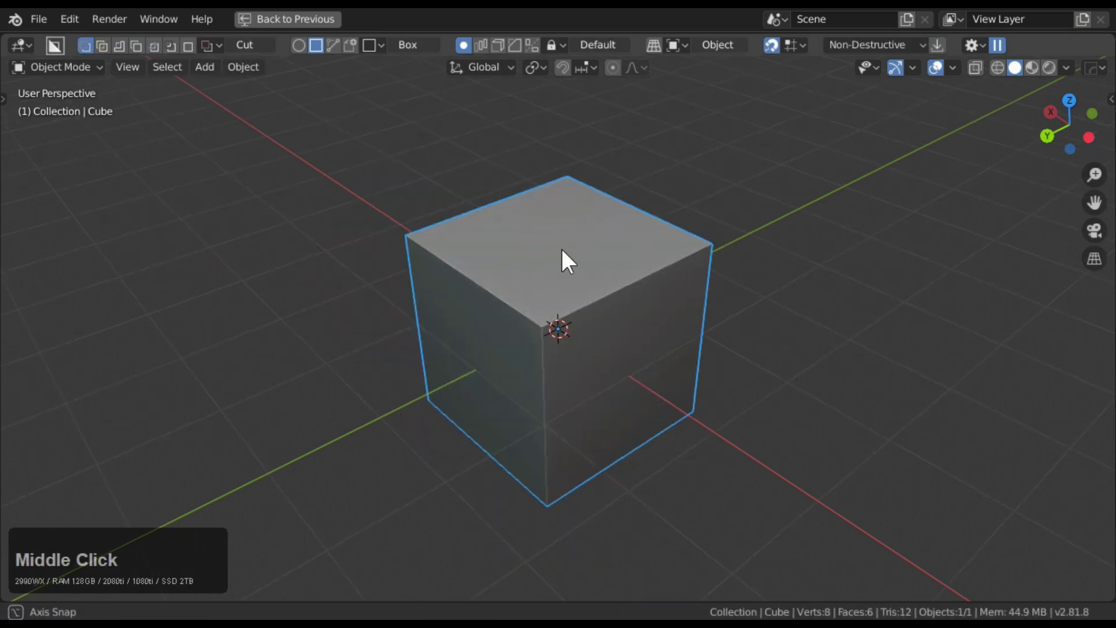
# Cut a centred square opening deep into the fresh cube's top and another through its front side, leaving thin frames
pyautogui.keyDown('alt'); pyautogui.moveTo(581, 259); pyautogui.dragTo(558, 320); pyautogui.keyUp('alt')
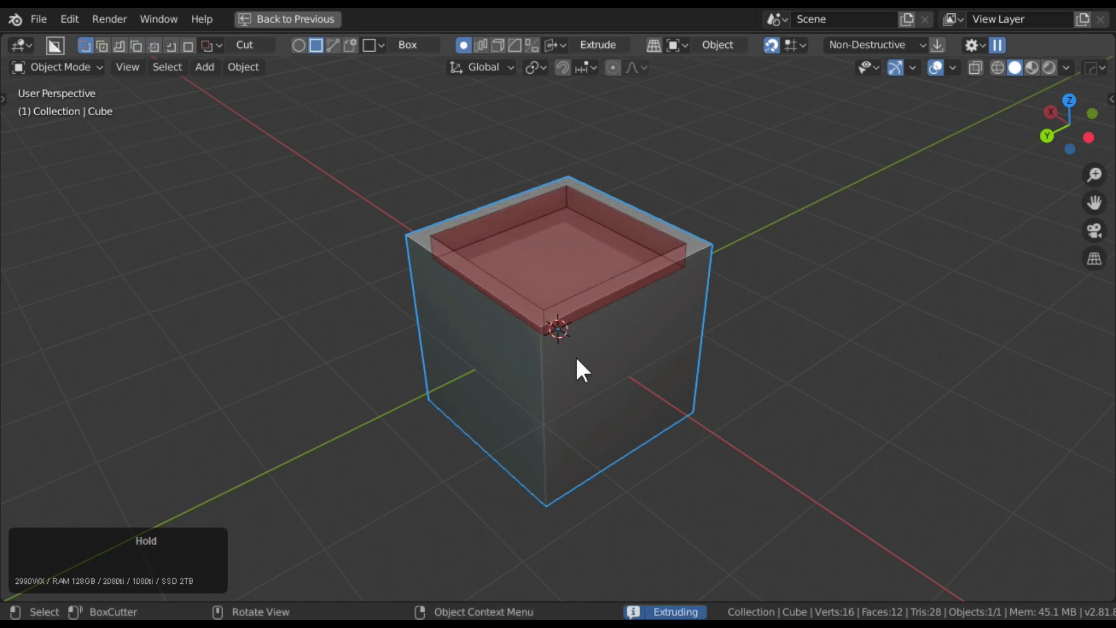
pyautogui.click(601, 550)
pyautogui.click(646, 389)
pyautogui.keyDown('alt'); pyautogui.keyDown('shift'); pyautogui.moveTo(652, 384); pyautogui.dragTo(686, 393); pyautogui.keyUp('shift'); pyautogui.keyUp('alt')
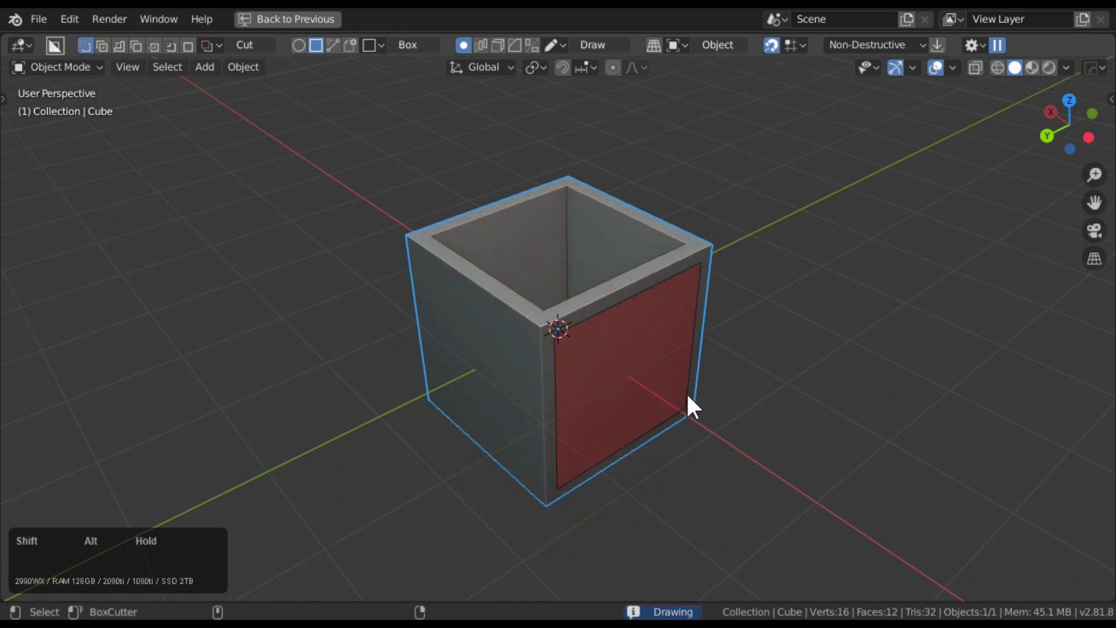
pyautogui.click(591, 273)
# Cut a box gap in the middle of the front top rail and mirror the cuts along the X axis with Hardops Mirror
pyautogui.keyDown('alt'); pyautogui.moveTo(627, 279); pyautogui.dragTo(620, 309); pyautogui.keyUp('alt')
pyautogui.click(543, 360)
pyautogui.hotkey('alt', 'x')
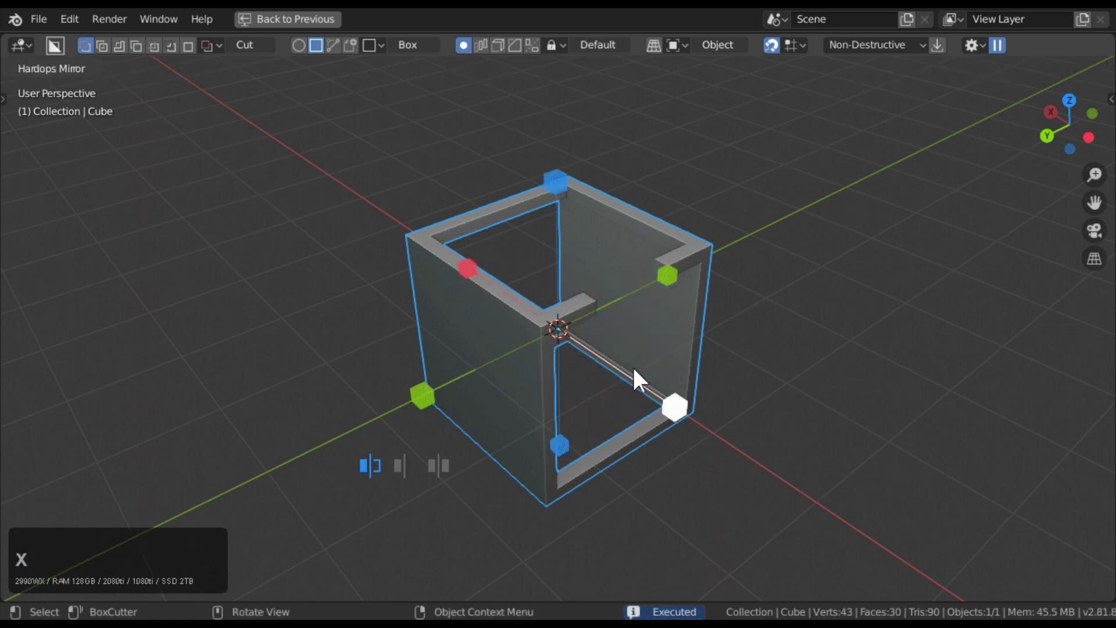
pyautogui.click(669, 405)
# Cut box notches in the front uprights below the top rail and two round holes near the side wall's front corners
pyautogui.moveTo(545, 386); pyautogui.dragTo(675, 291)
pyautogui.click(553, 445)
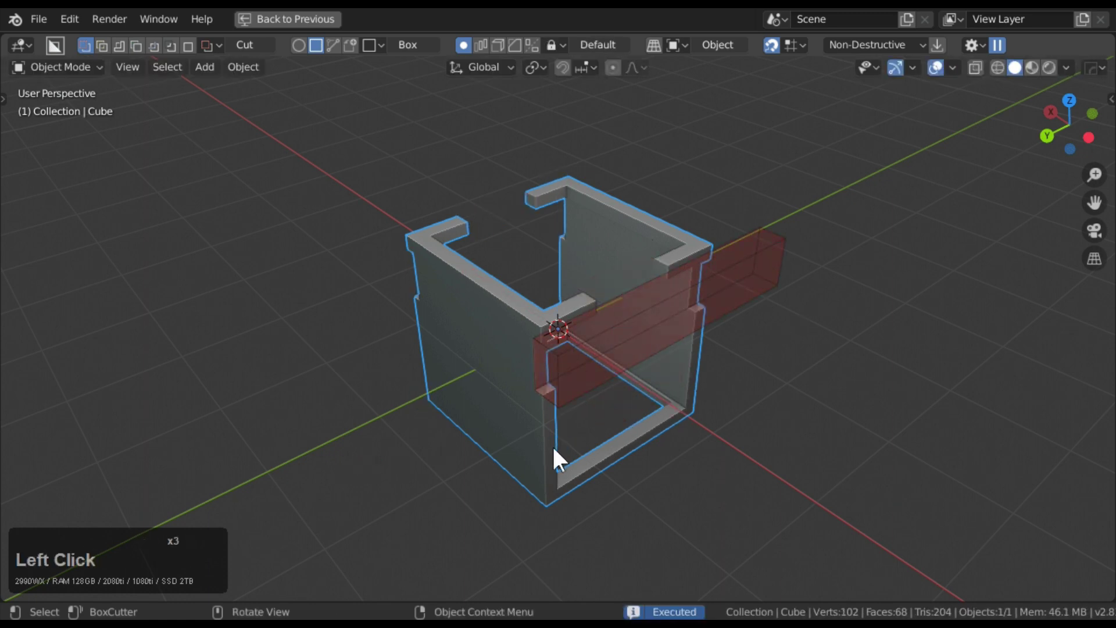
pyautogui.press('d')
pyautogui.moveTo(510, 340); pyautogui.dragTo(521, 353)
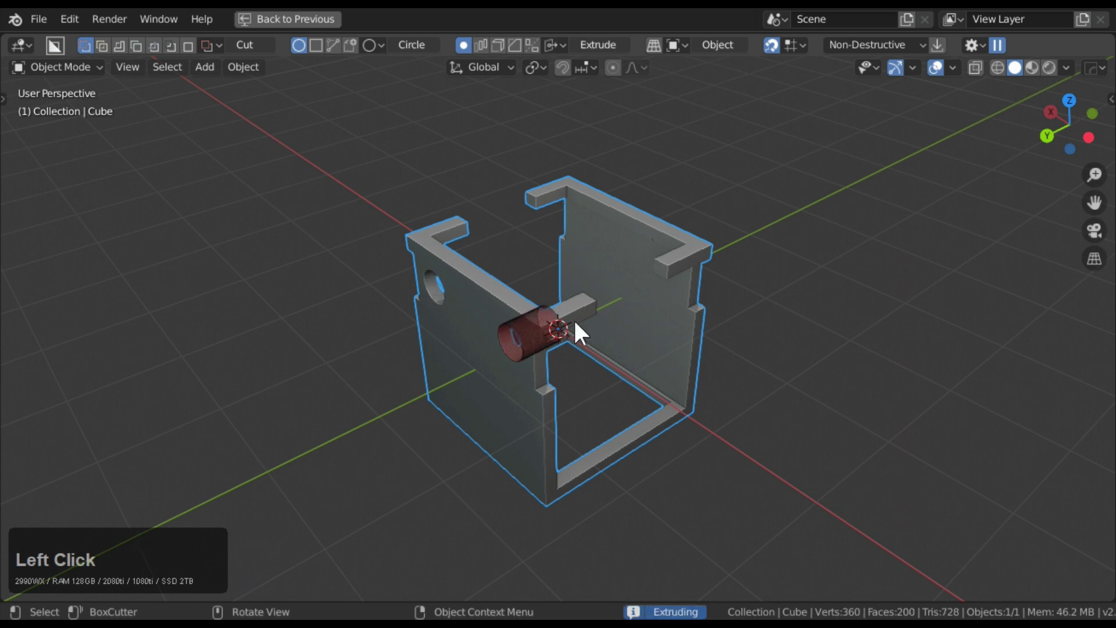
pyautogui.click(573, 319)
pyautogui.moveTo(513, 443); pyautogui.dragTo(539, 441)
pyautogui.click(659, 320)
# Mirror the holes to the opposite side wall and cut a smaller round hole between the large ones
pyautogui.hotkey('alt', 'x')
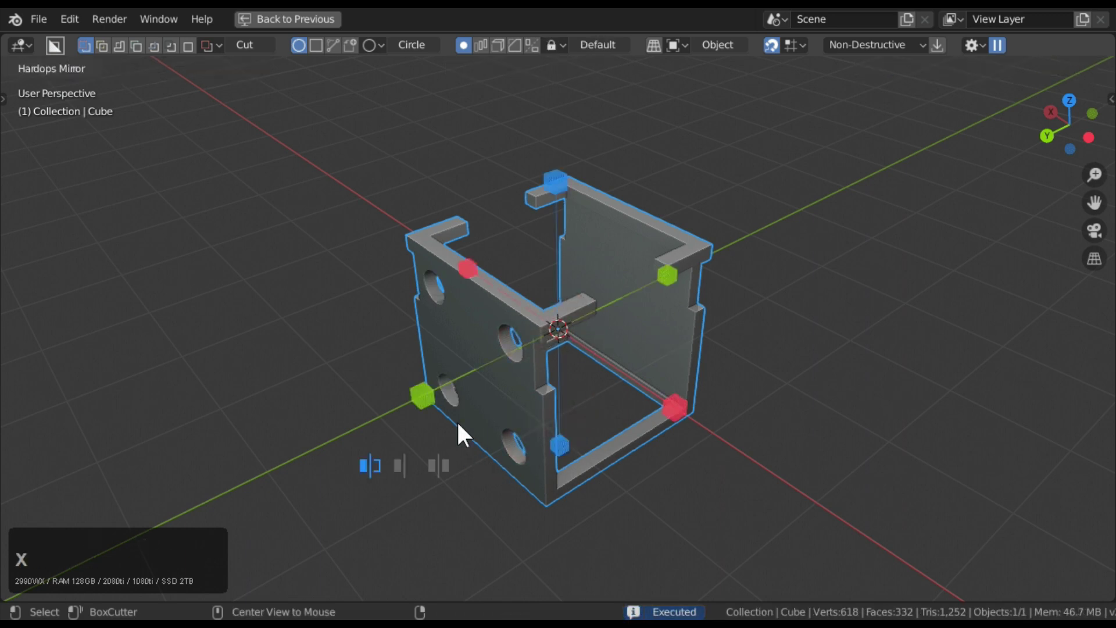
pyautogui.click(456, 420)
pyautogui.moveTo(494, 374); pyautogui.dragTo(512, 393)
pyautogui.click(533, 391)
# Cut a shallow round pocket outside the small side-wall hole and a smaller round hole inside that pocket
pyautogui.scroll(3, 611, 380)
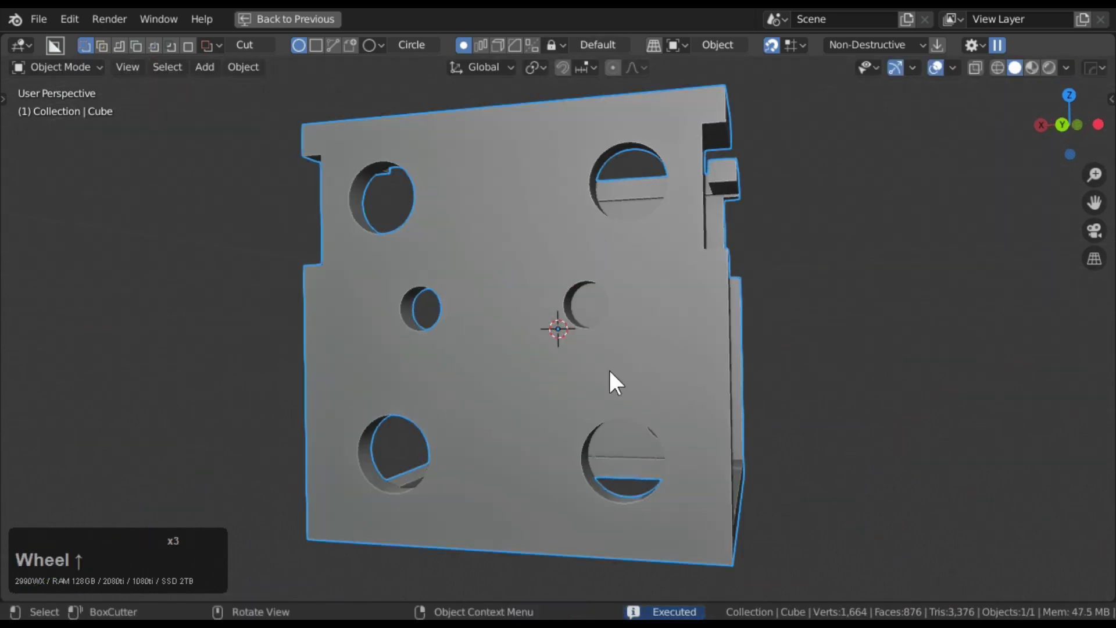
pyautogui.press('ctrl')
pyautogui.moveTo(588, 305); pyautogui.dragTo(622, 324, button='middle')
pyautogui.scroll(3, 853, 343)
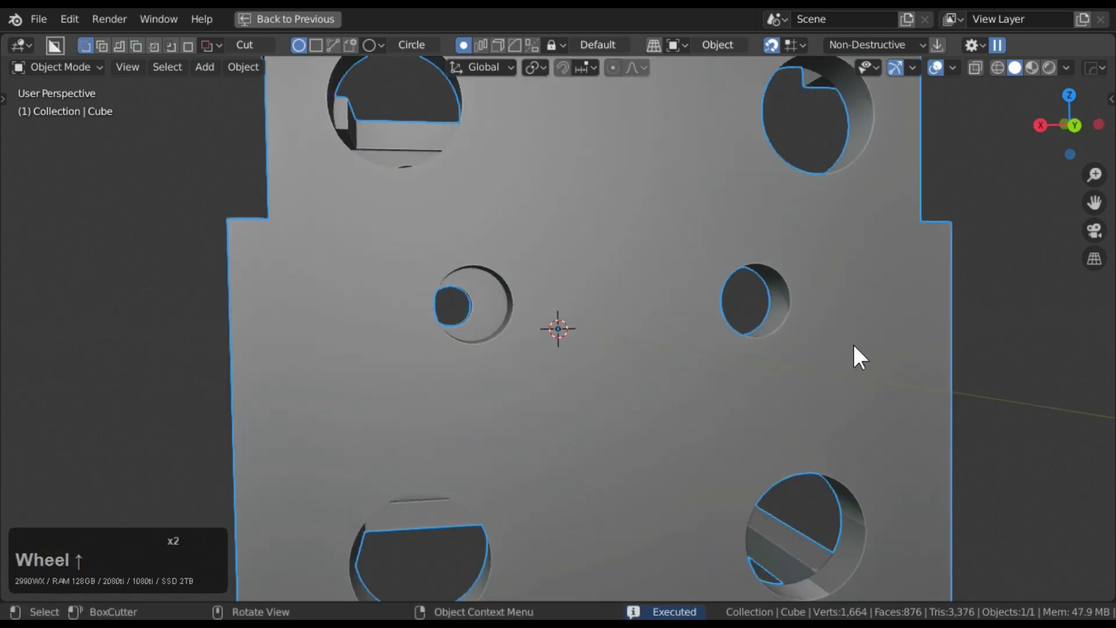
pyautogui.click(852, 343)
pyautogui.click(890, 373)
pyautogui.press('ctrl')
pyautogui.click(844, 344)
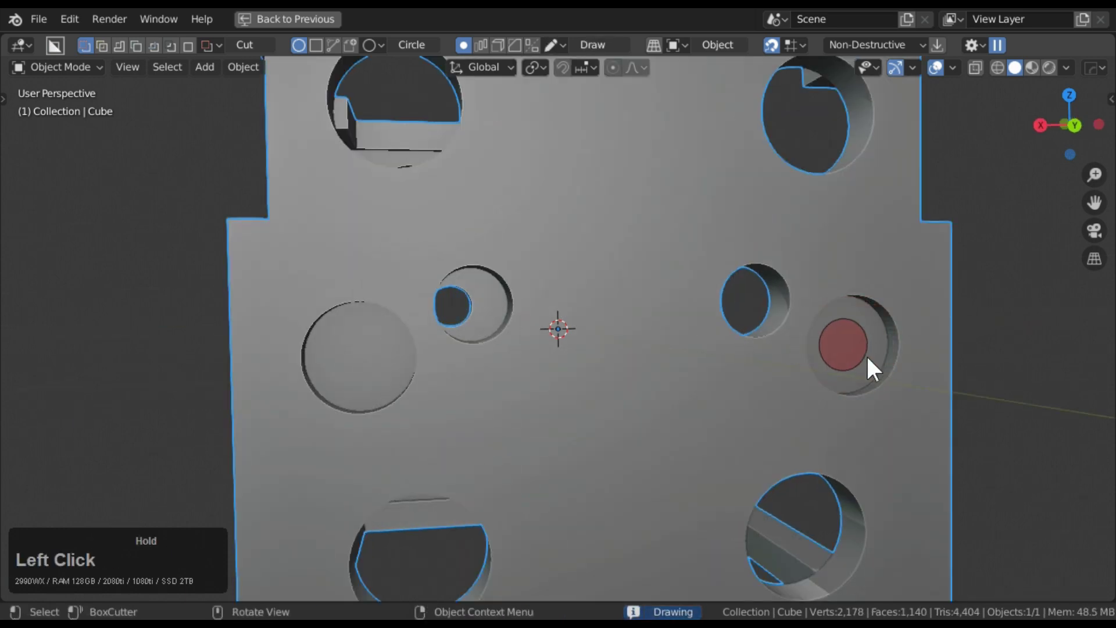
pyautogui.click(866, 355)
pyautogui.click(787, 324)
pyautogui.scroll(-1, 663, 349)
pyautogui.moveTo(658, 341); pyautogui.dragTo(465, 389, button='middle')
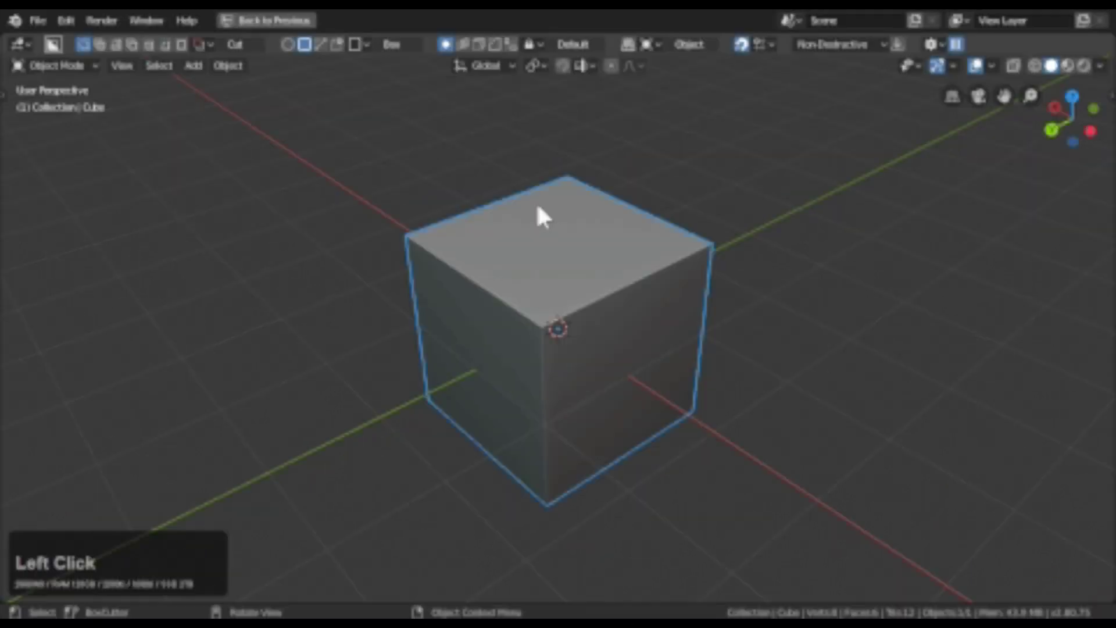
# Switch the cutter shape to Custom and cut a box-like notch into the fresh cube's upper side edge
pyautogui.click(336, 44)
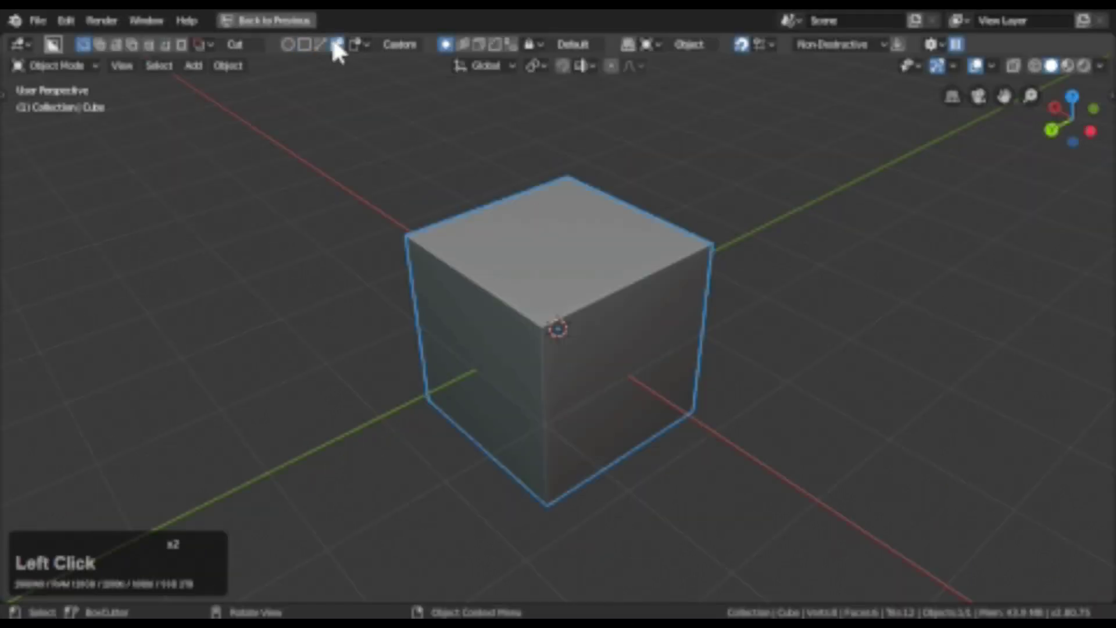
pyautogui.press('ctrl')
pyautogui.moveTo(463, 263); pyautogui.dragTo(485, 338)
pyautogui.click(559, 192)
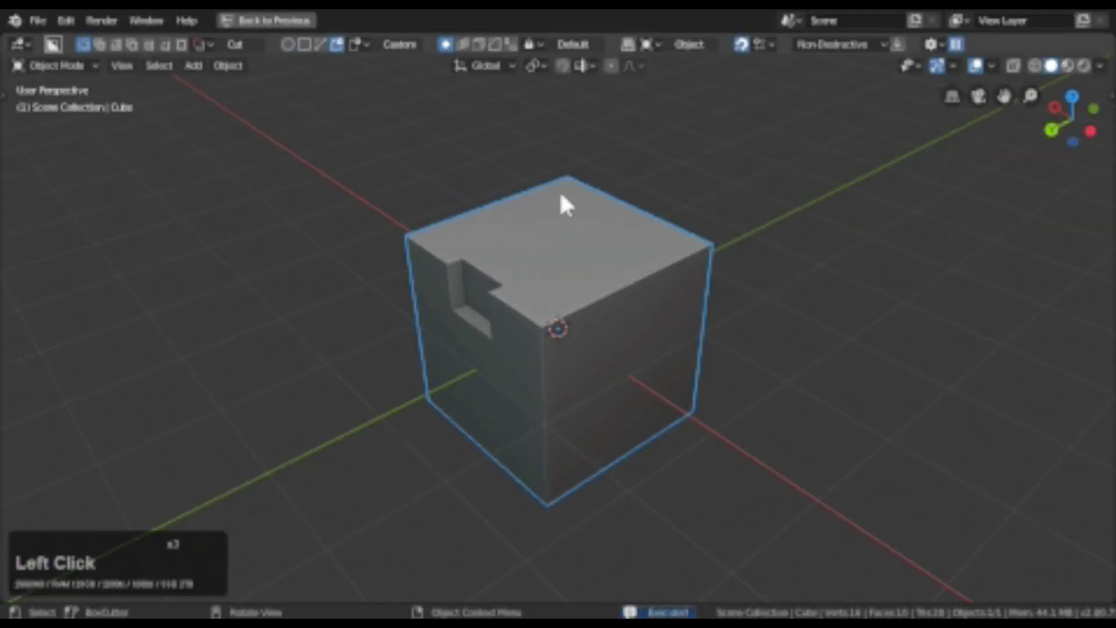
# Cut the custom shape into the cube's top, around the notched edge and down the adjoining side face
pyautogui.moveTo(560, 192); pyautogui.dragTo(548, 305)
pyautogui.click(551, 319)
pyautogui.click(516, 379)
pyautogui.moveTo(456, 266); pyautogui.dragTo(541, 490)
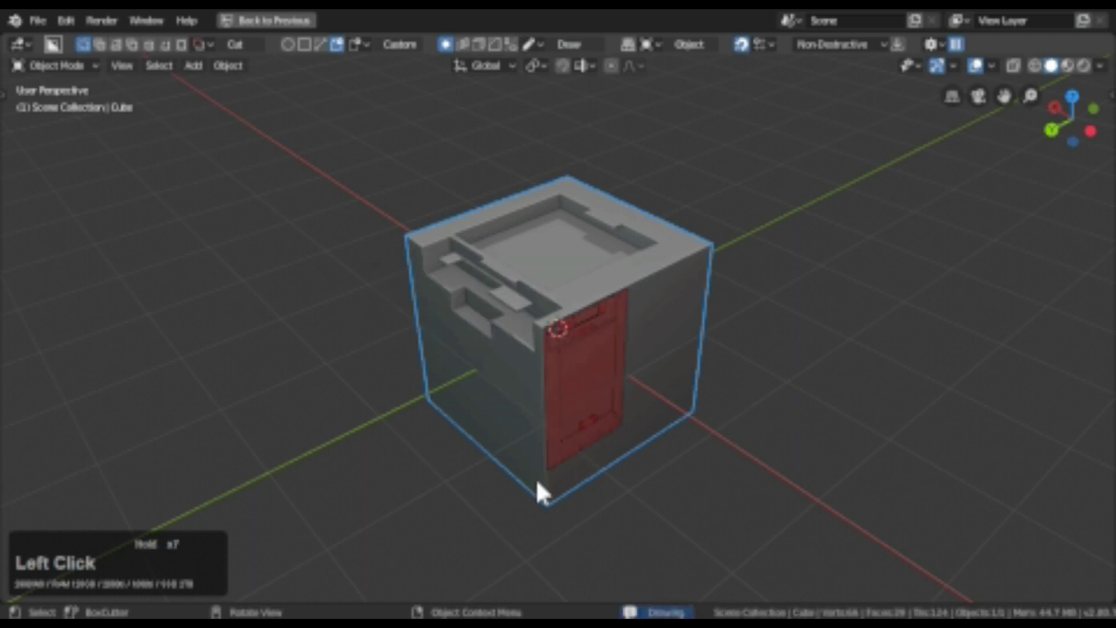
pyautogui.click(648, 349)
pyautogui.moveTo(642, 339); pyautogui.dragTo(531, 491)
pyautogui.click(530, 491)
# Cut a full-height custom shape into the notched side face and more large custom shapes into the neighbouring sides
pyautogui.moveTo(416, 257); pyautogui.dragTo(568, 521)
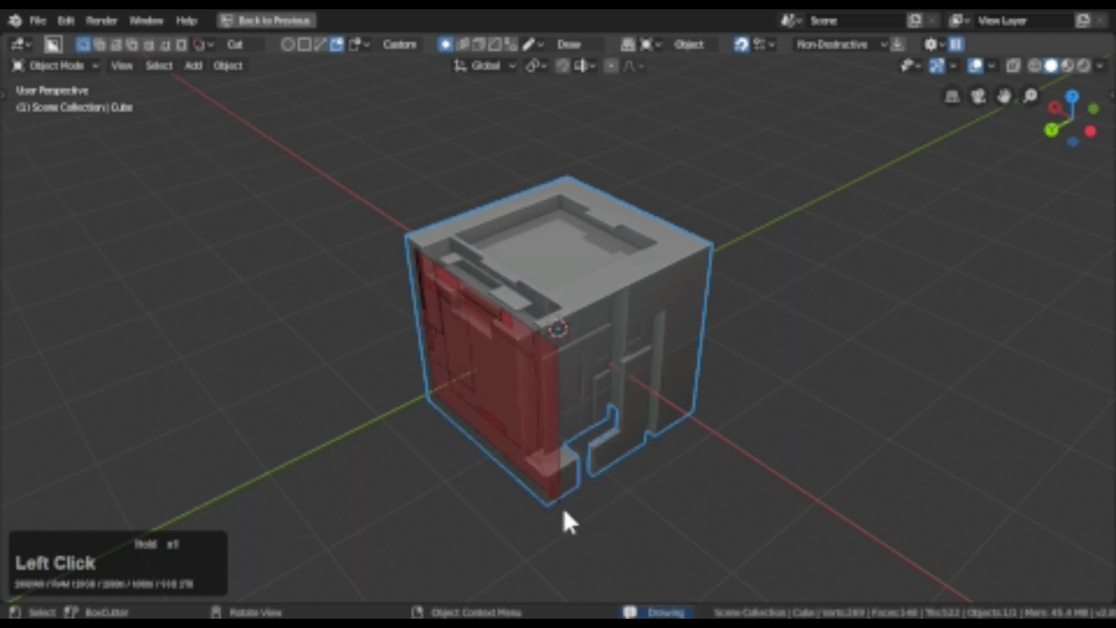
pyautogui.click(568, 521)
pyautogui.moveTo(568, 521)
pyautogui.mouseDown(button='middle')
pyautogui.moveTo(552, 412)
pyautogui.moveTo(477, 288)
pyautogui.mouseUp(button='middle')
pyautogui.moveTo(476, 288); pyautogui.dragTo(588, 451)
pyautogui.click(588, 452)
pyautogui.moveTo(690, 297); pyautogui.dragTo(543, 486)
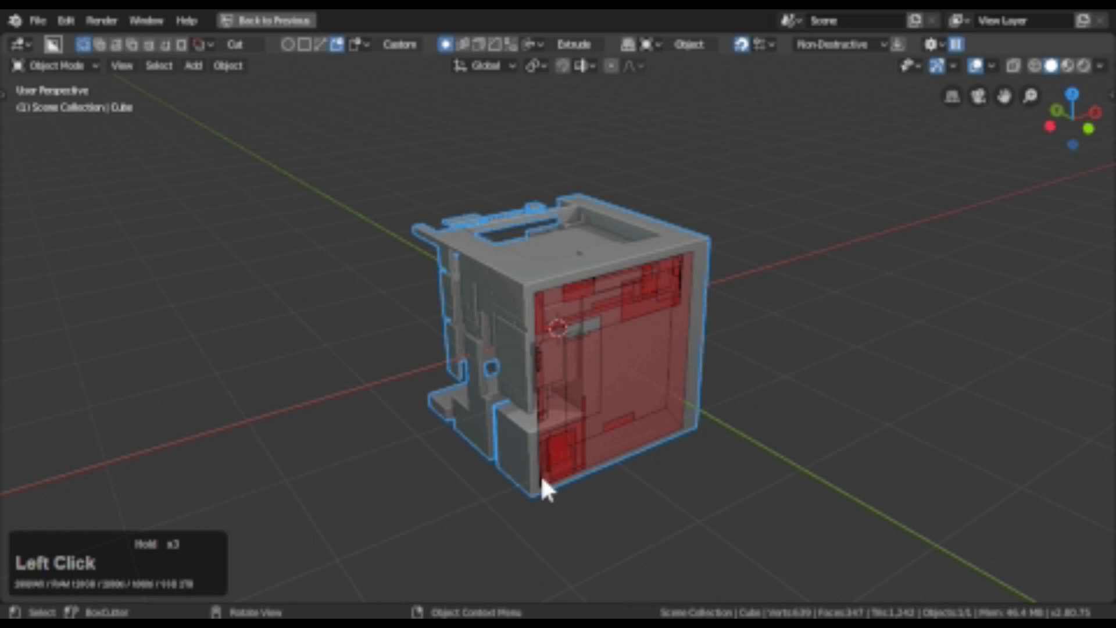
pyautogui.click(543, 486)
# Layer further large custom-shape cuts over the cube's remaining faces, overlapping the existing detail
pyautogui.moveTo(543, 486); pyautogui.dragTo(437, 372, button='middle')
pyautogui.moveTo(531, 236); pyautogui.dragTo(695, 404)
pyautogui.click(742, 394)
pyautogui.moveTo(743, 394); pyautogui.dragTo(478, 281, button='middle')
pyautogui.scroll(3, 478, 282)
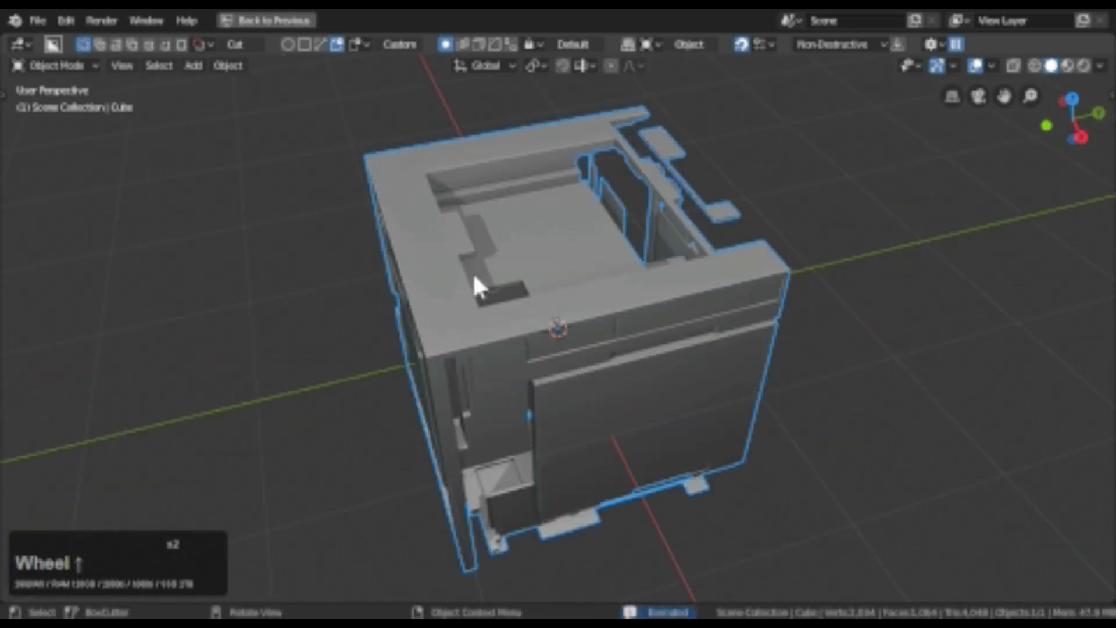
pyautogui.click(754, 323)
pyautogui.moveTo(754, 324); pyautogui.dragTo(800, 394)
pyautogui.click(414, 205)
pyautogui.moveTo(414, 205)
pyautogui.mouseDown()
pyautogui.moveTo(678, 355)
pyautogui.moveTo(696, 410)
pyautogui.moveTo(668, 518)
pyautogui.mouseUp()
pyautogui.click(740, 456)
# Extrude one more dense custom cutter into the lower part of the cube's large flat side panel
pyautogui.moveTo(740, 456); pyautogui.dragTo(651, 319, button='middle')
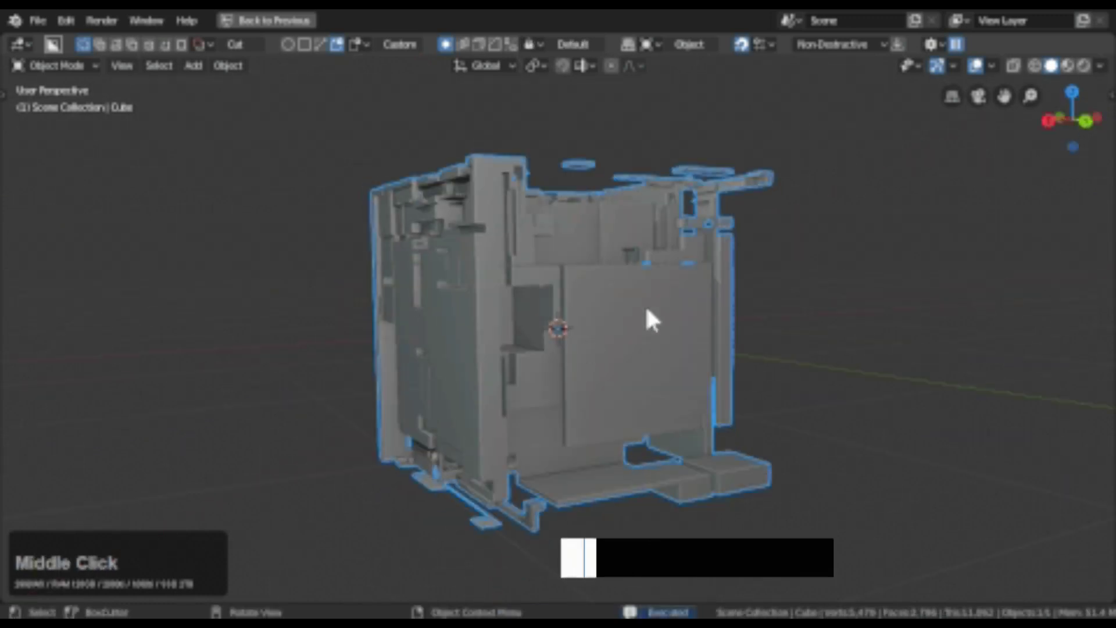
pyautogui.moveTo(567, 459); pyautogui.dragTo(361, 459)
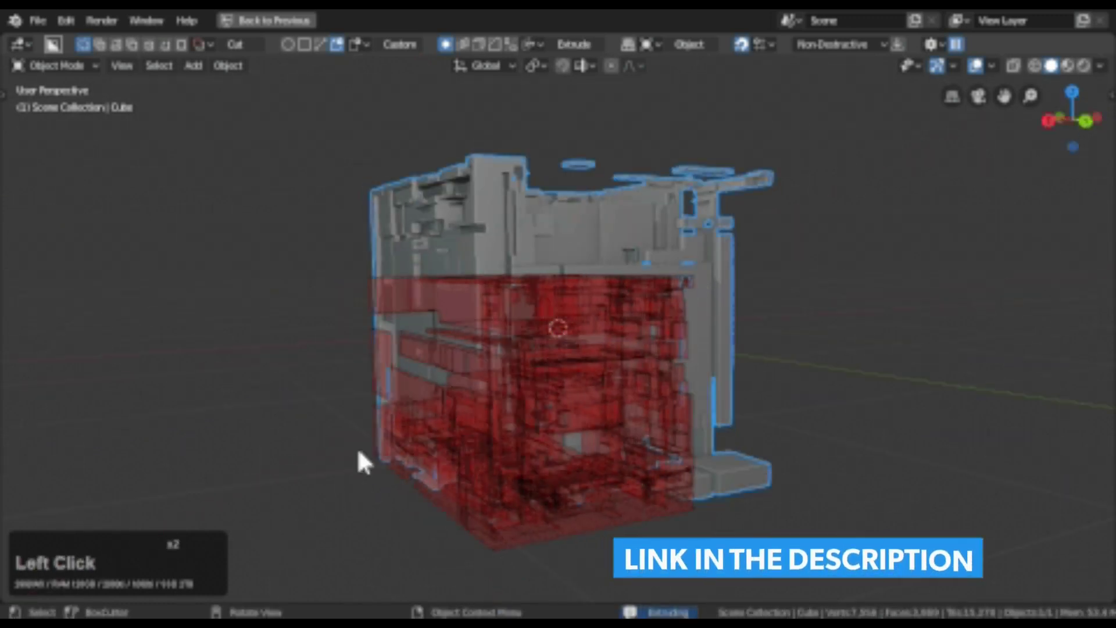
pyautogui.click(361, 459)
pyautogui.moveTo(361, 459); pyautogui.dragTo(465, 348, button='middle')
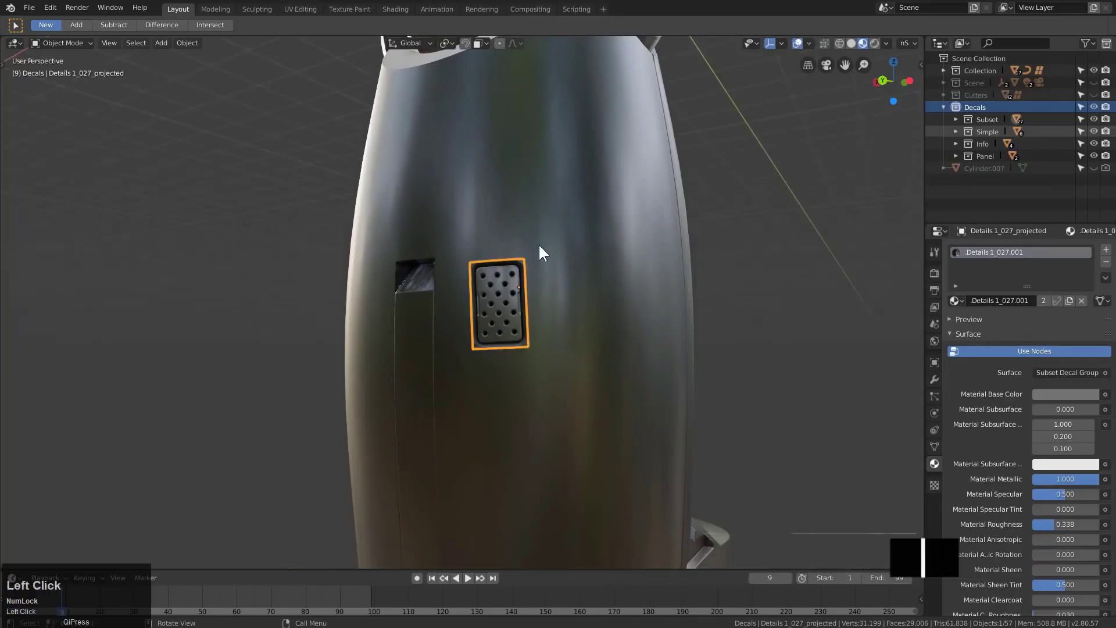
# Insert the triangular decal Details 1_028 from the Details 1 library below the body's curved collar and rotate it
pyautogui.hotkey('alt', 'a')
pyautogui.moveTo(507, 247); pyautogui.dragTo(576, 309, button='middle')
pyautogui.press('d')
pyautogui.click(404, 264)
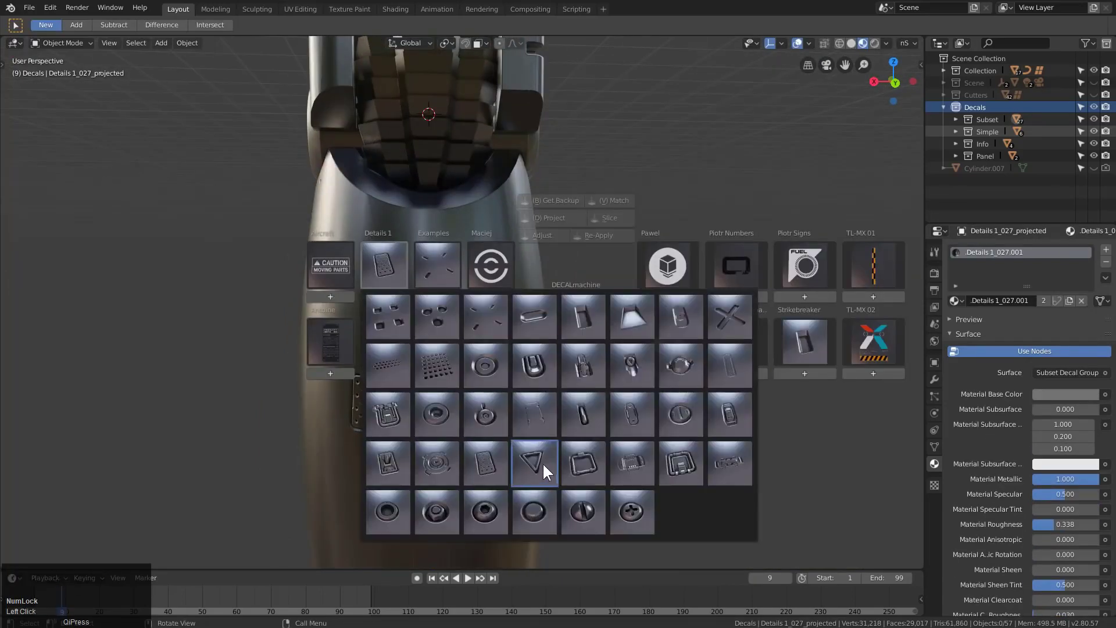
pyautogui.click(544, 464)
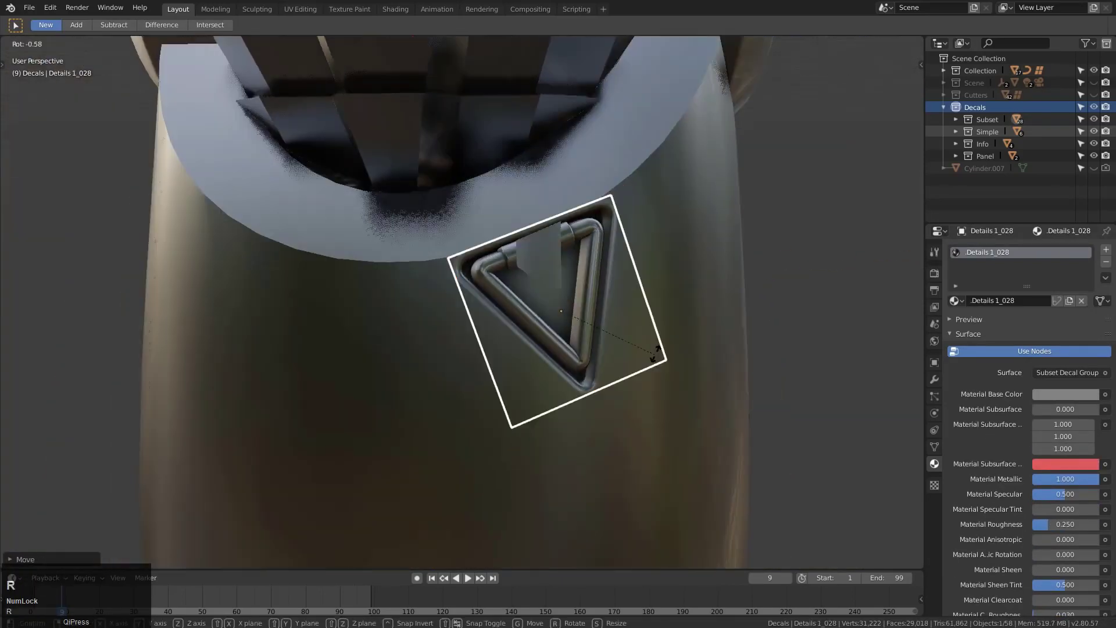
# Project the triangular decal onto the curved body and retrieve its backup to place it again at a smaller size
pyautogui.press('d')
pyautogui.scroll(-3, 592, 439)
pyautogui.moveTo(592, 440); pyautogui.dragTo(564, 345, button='middle')
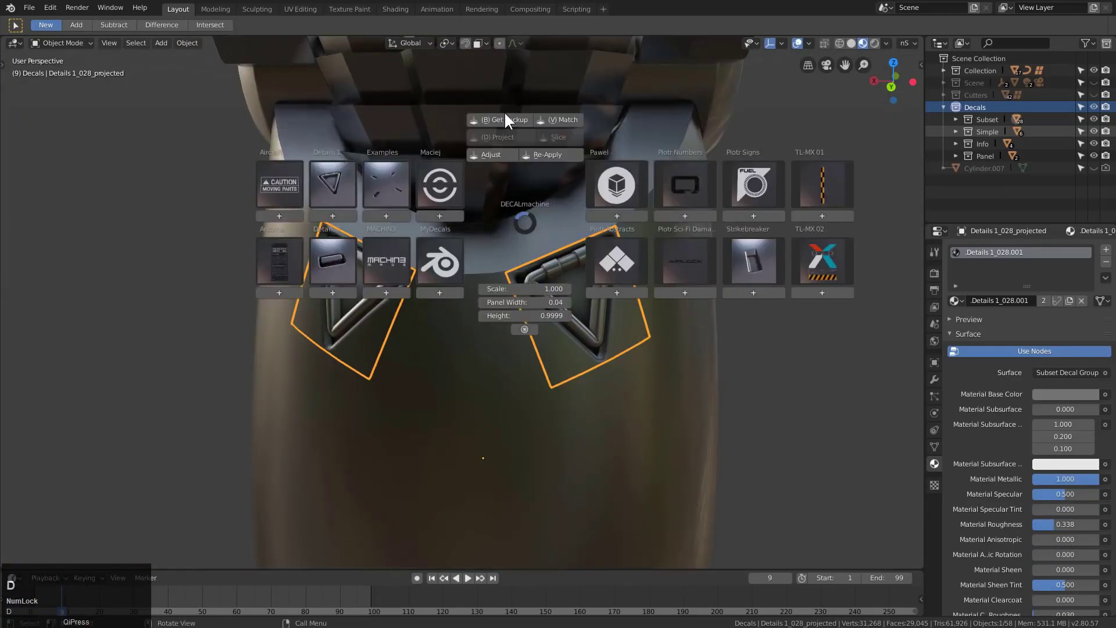
pyautogui.click(581, 244)
pyautogui.press('d')
# Insert the grille decal Details 2_005 from the Details 2 library on the body's side and stretch it along Z
pyautogui.scroll(-3, 599, 319)
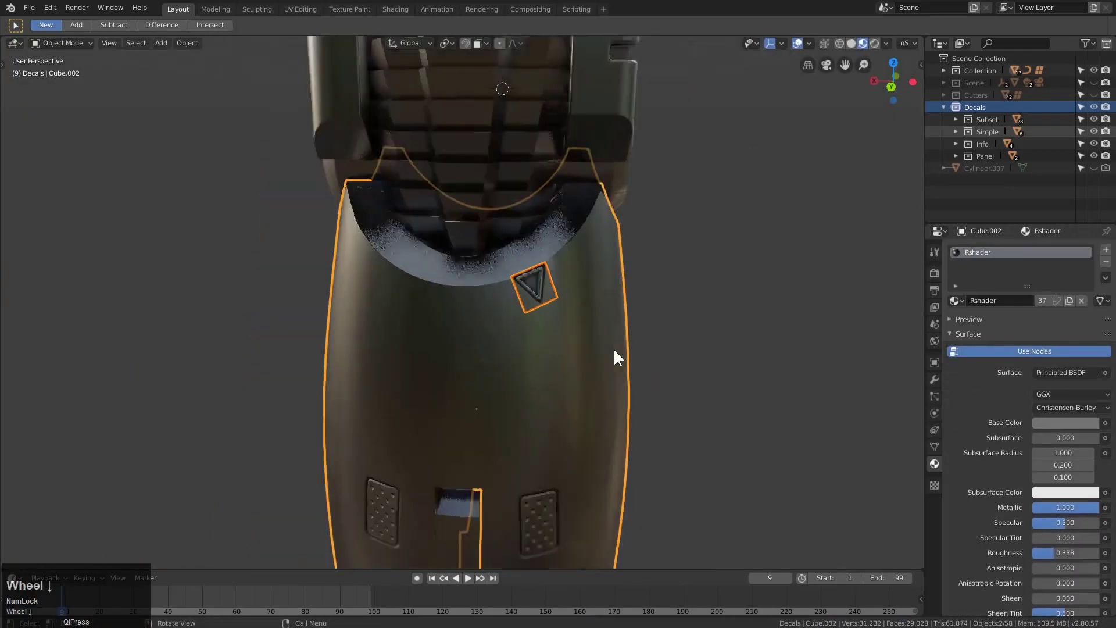
pyautogui.keyDown('shift'); pyautogui.moveTo(613, 347); pyautogui.dragTo(490, 281, button='middle'); pyautogui.keyUp('shift')
pyautogui.press('d')
pyautogui.click(350, 289)
pyautogui.moveTo(570, 381); pyautogui.dragTo(480, 471, button='middle')
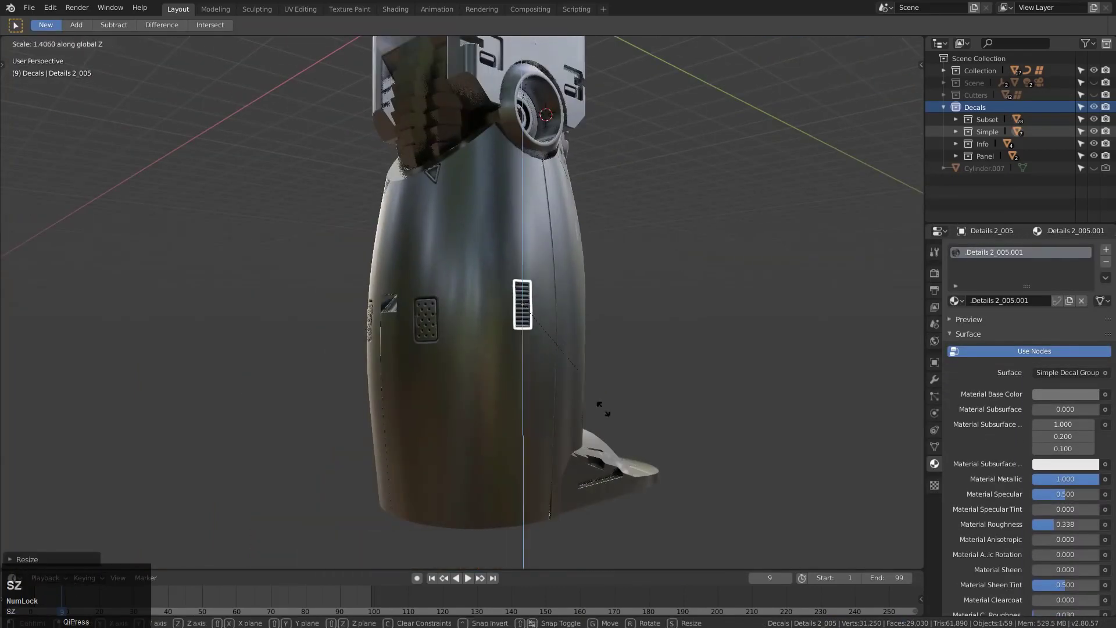